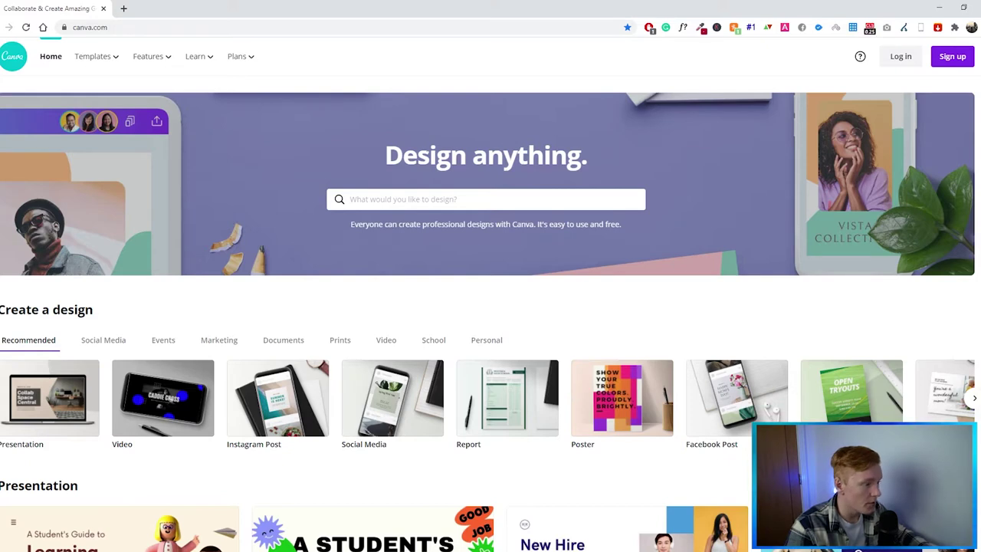
- Look through the design types offered for social media, events, marketing, documents and prints on the home page
click(495, 198)
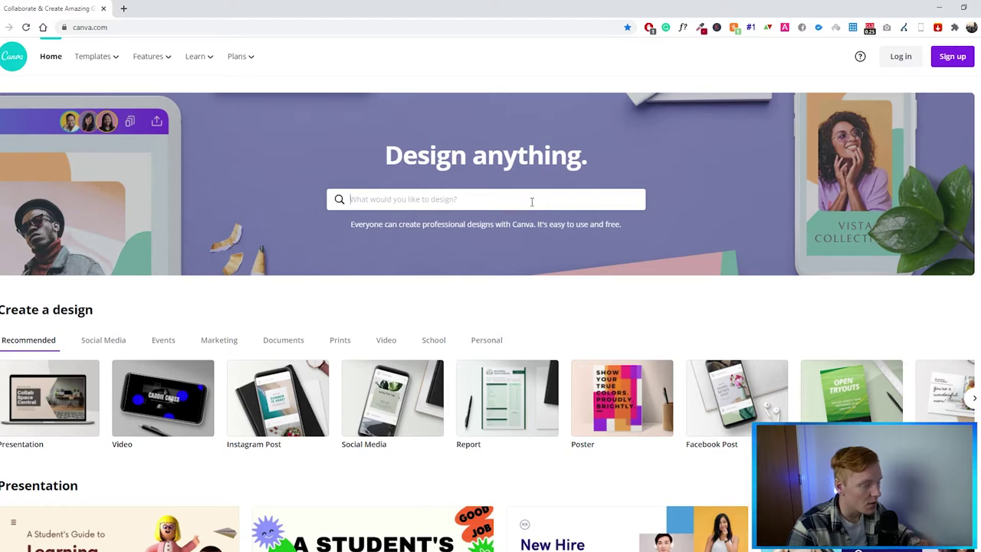
scroll(398, 207, down, 1)
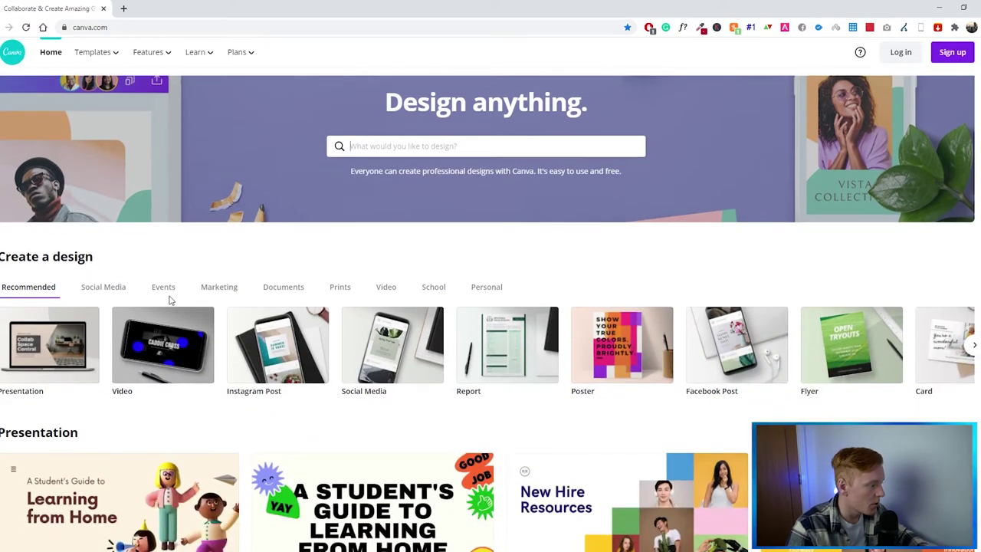
click(107, 288)
click(165, 290)
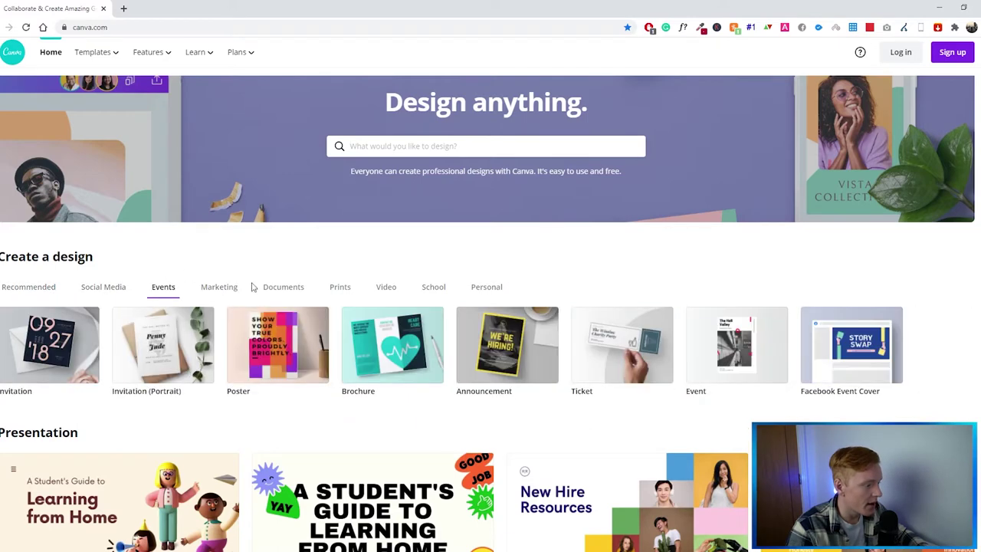
click(219, 288)
click(285, 288)
click(341, 287)
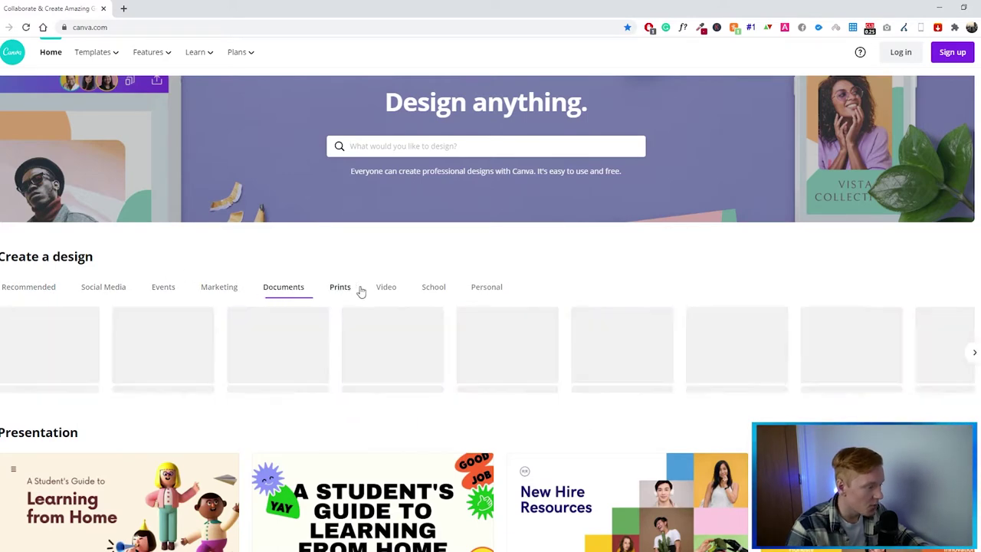
click(297, 291)
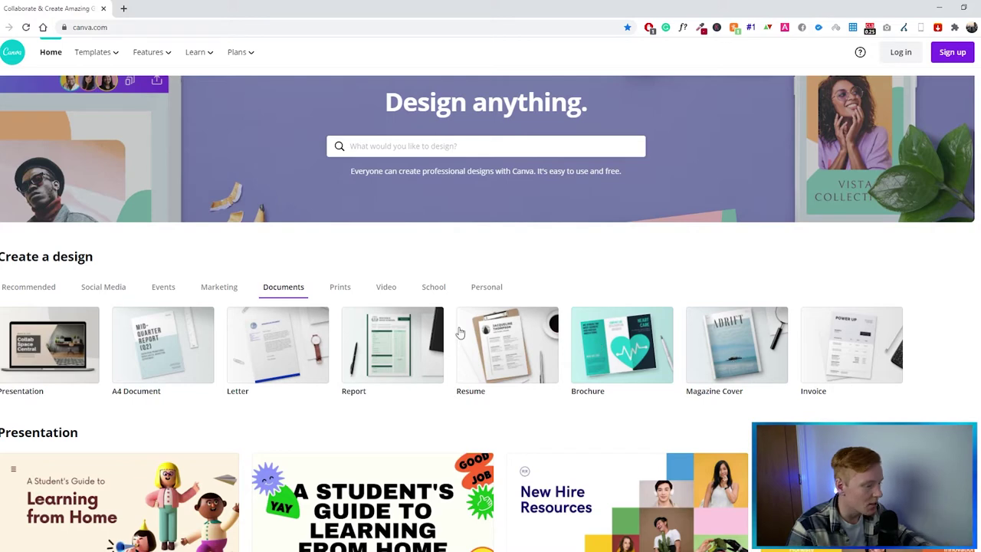
click(220, 294)
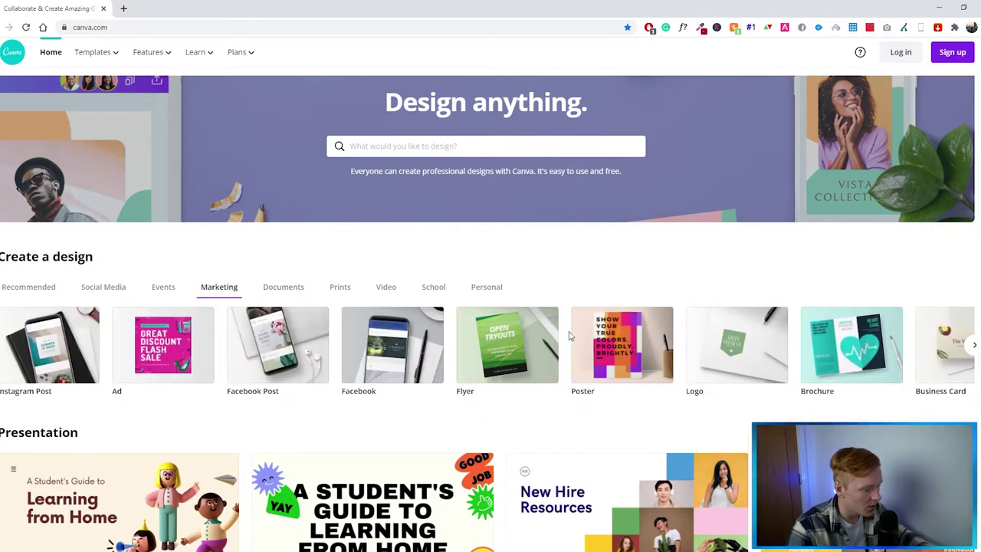
scroll(515, 351, down, 1)
scroll(517, 299, up, 2)
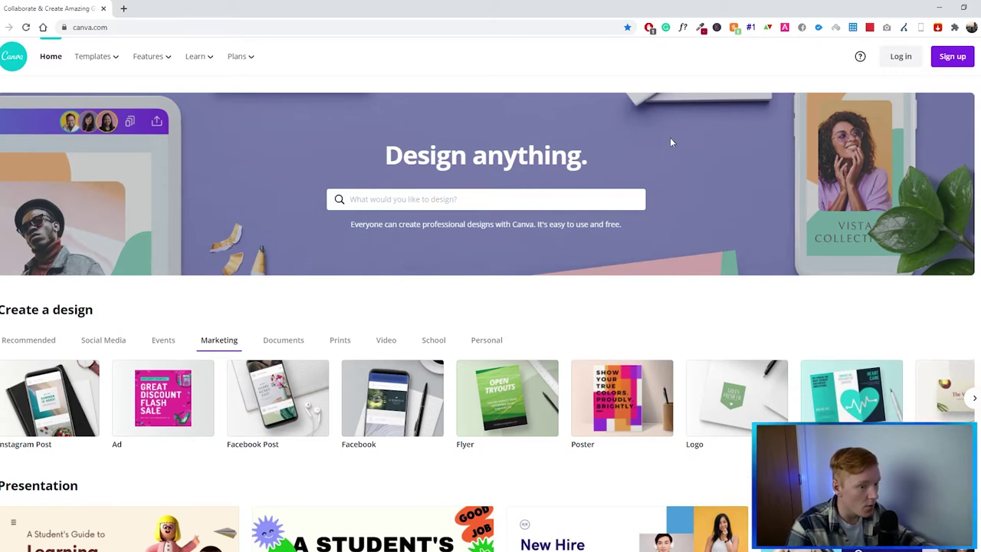
- Sign up for an account for small business use and accept the free 30-day Pro trial
click(963, 57)
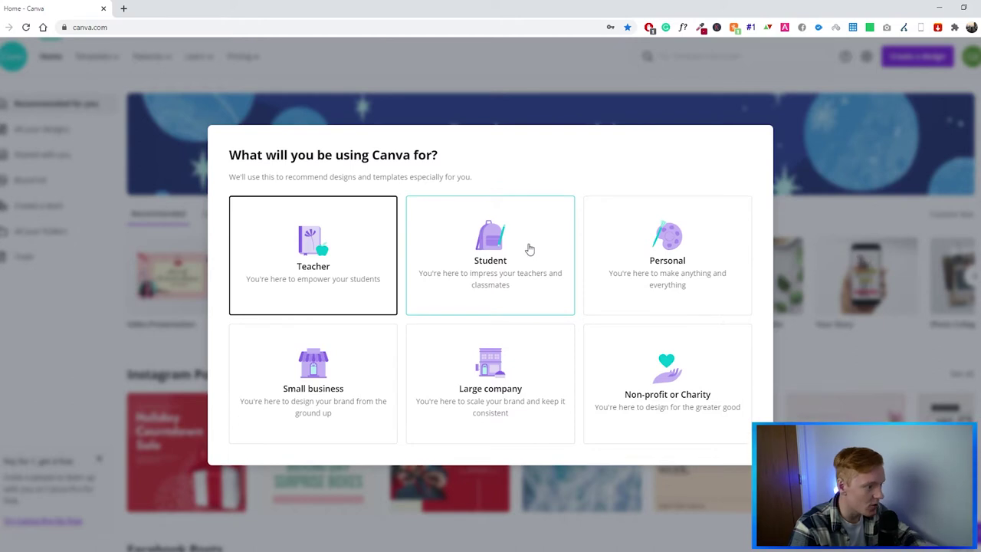
click(360, 381)
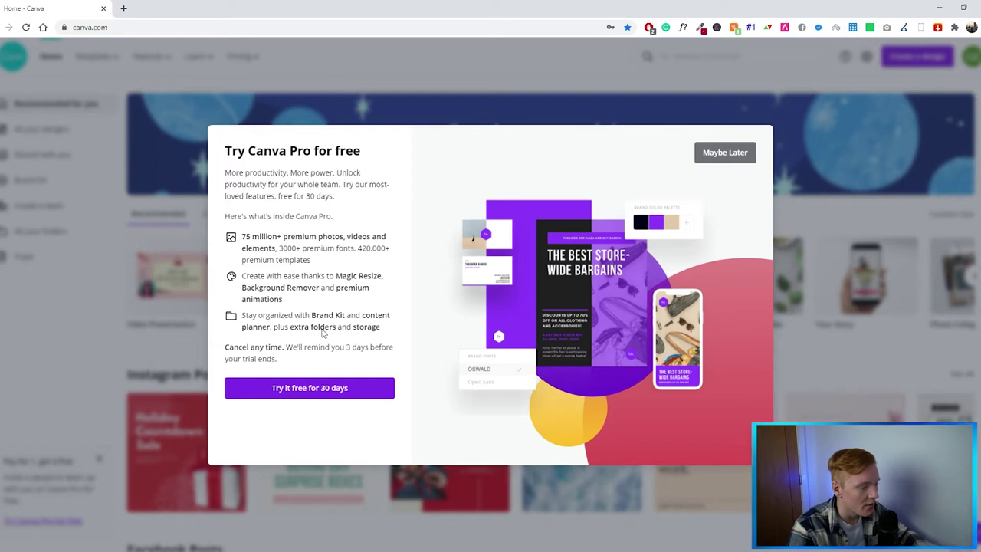
click(342, 389)
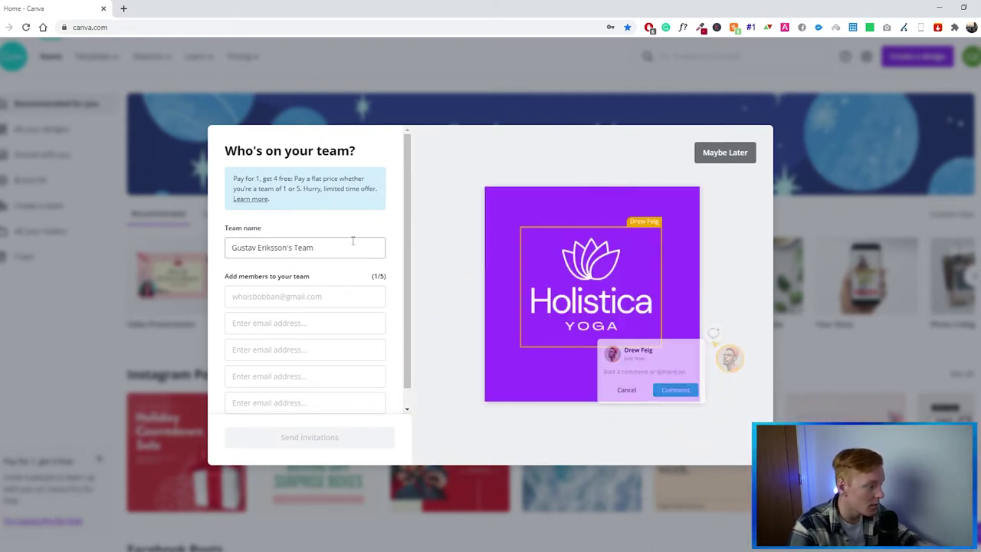
- Skip inviting team members and dismiss the Pro welcome message
click(351, 246)
triple_click(310, 247)
click(309, 256)
scroll(309, 265, down, 1)
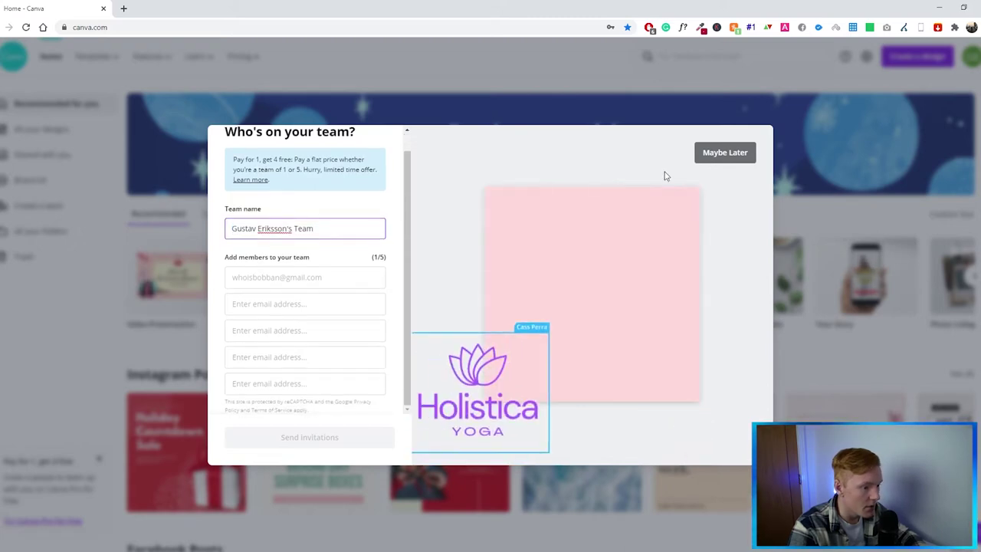
click(724, 153)
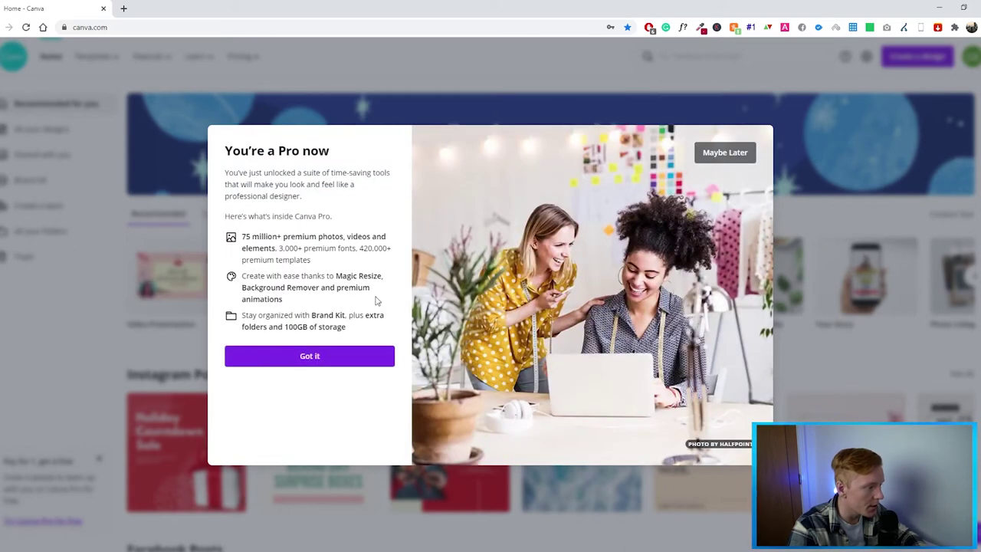
click(366, 363)
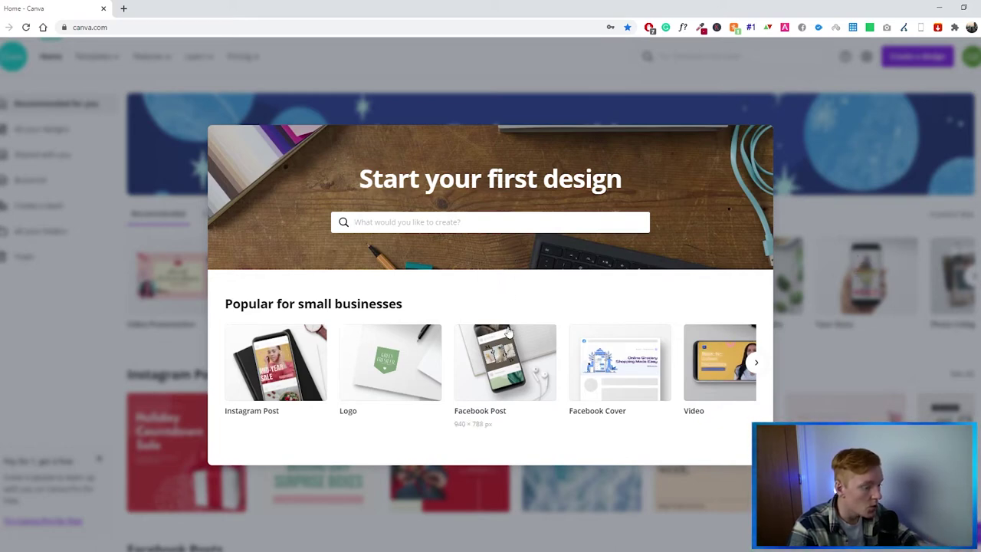
- Start the first design as a Facebook Post from the types popular for small businesses
scroll(553, 370, right, 3)
scroll(554, 370, right, 3)
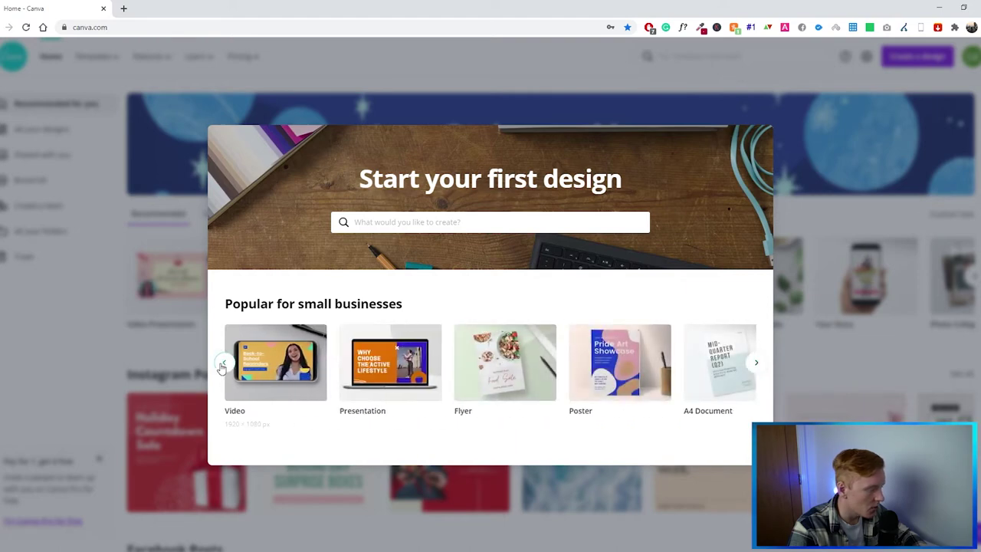
scroll(273, 365, left, 5)
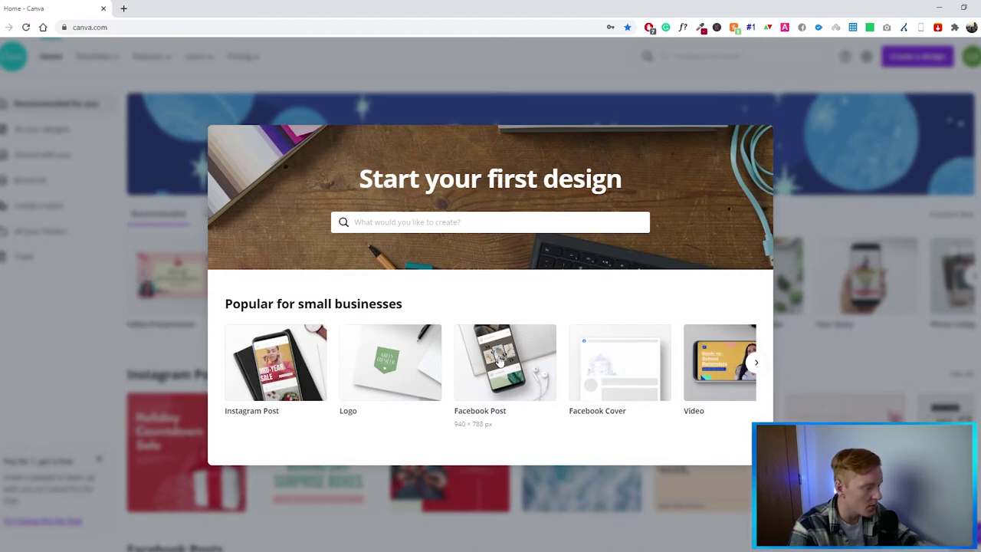
click(496, 360)
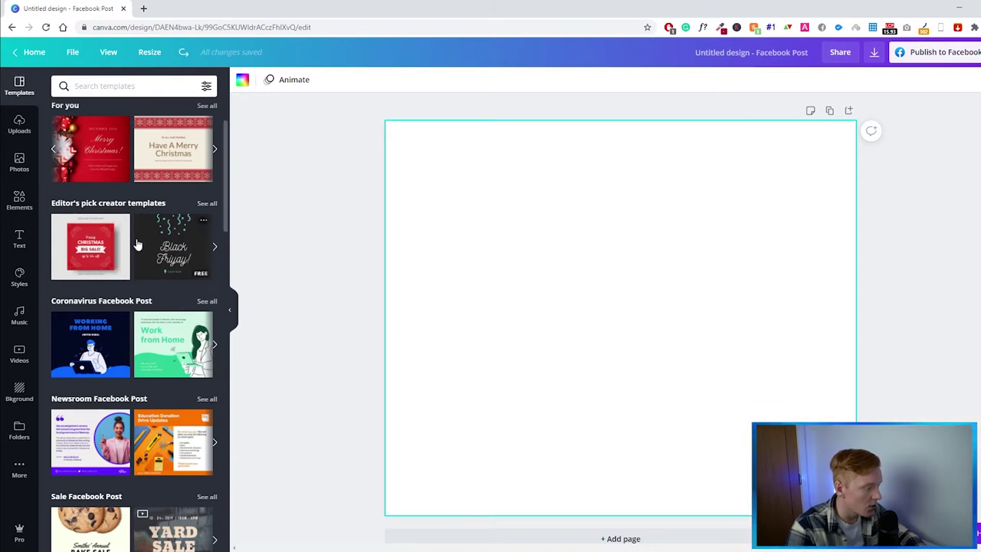
- Look through the Facebook Post template categories, from the editor's picks down to the seasonal ones and back
scroll(140, 245, down, 1)
scroll(145, 246, down, 2)
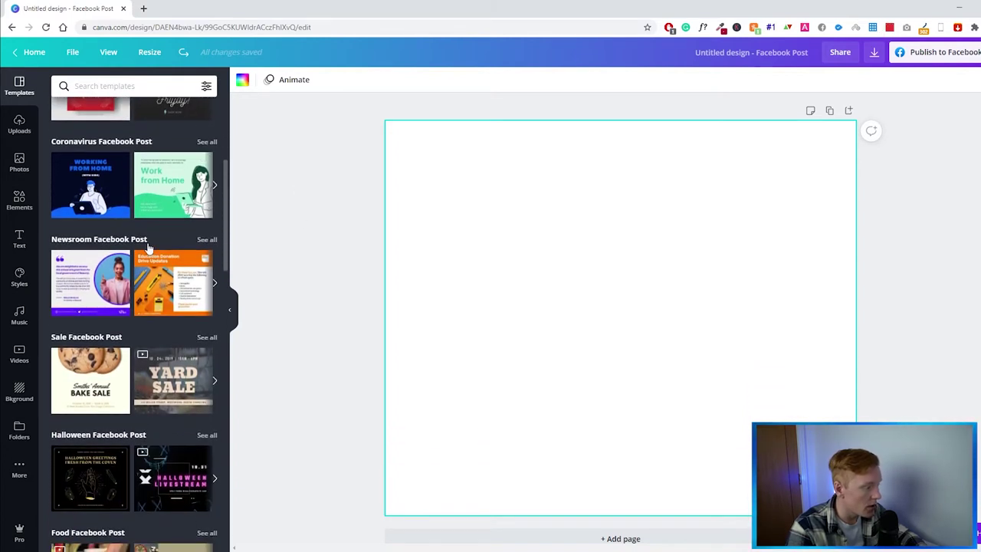
scroll(115, 247, up, 2)
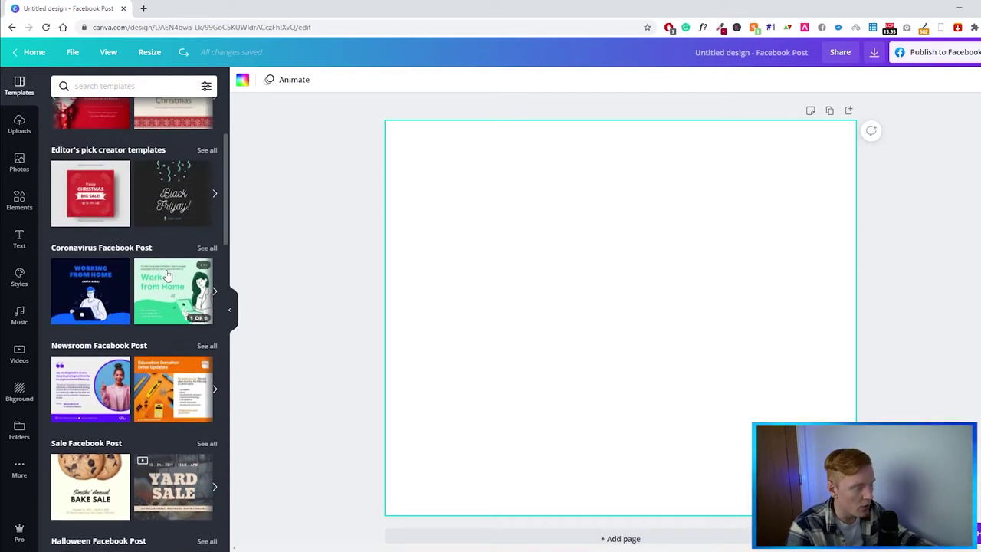
scroll(146, 287, down, 1)
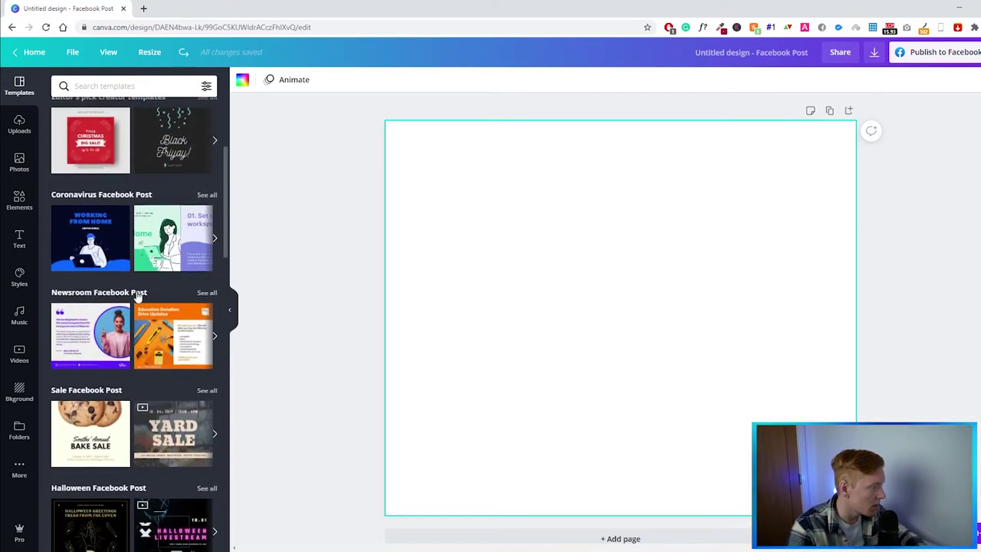
scroll(117, 287, down, 1)
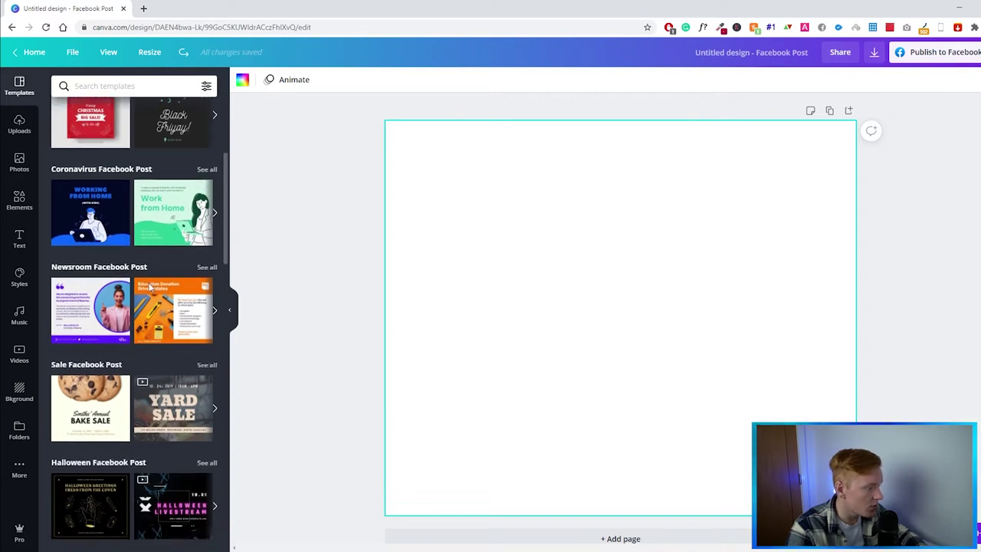
scroll(126, 260, down, 3)
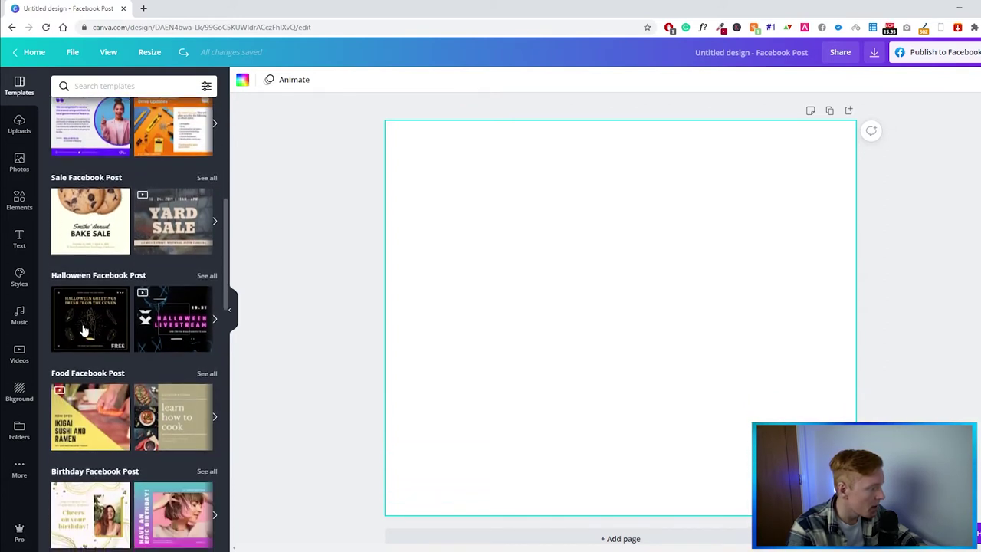
scroll(115, 289, down, 1)
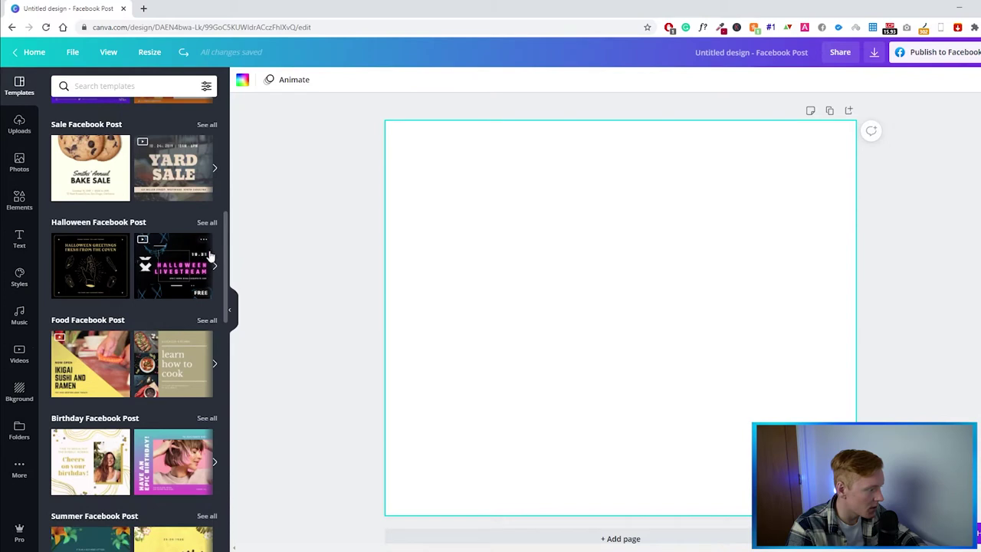
scroll(138, 230, down, 1)
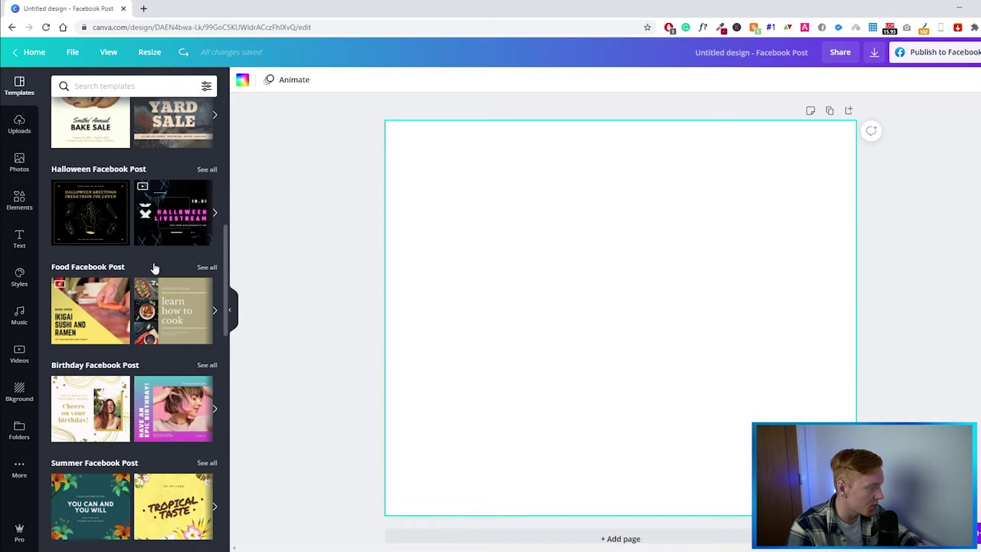
scroll(159, 285, down, 3)
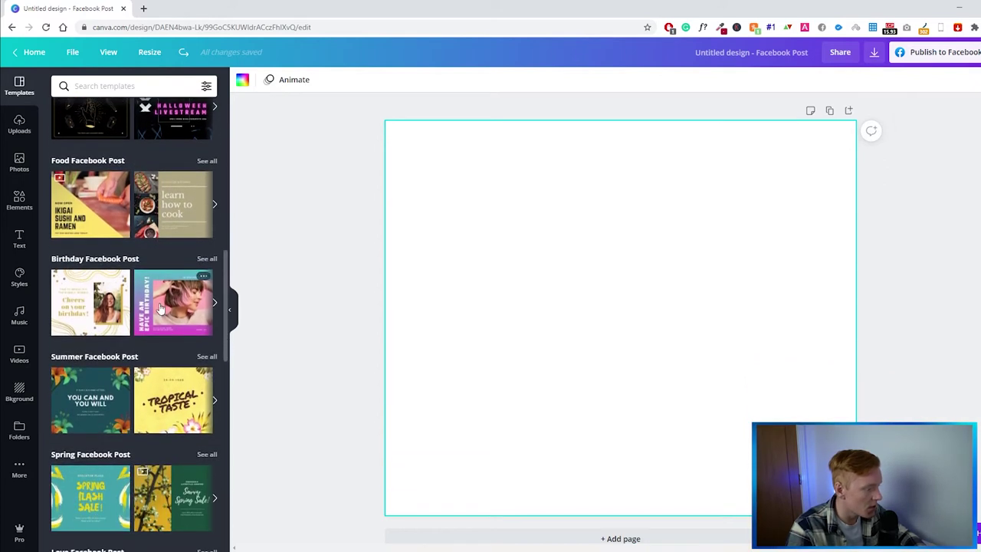
scroll(161, 310, down, 4)
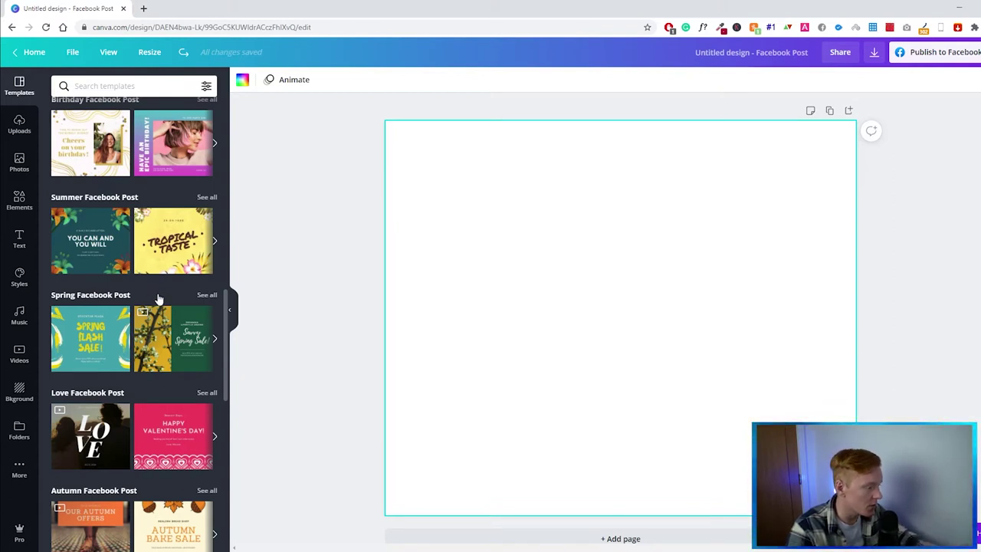
scroll(158, 297, down, 2)
scroll(165, 311, down, 3)
scroll(160, 324, up, 7)
scroll(157, 325, up, 6)
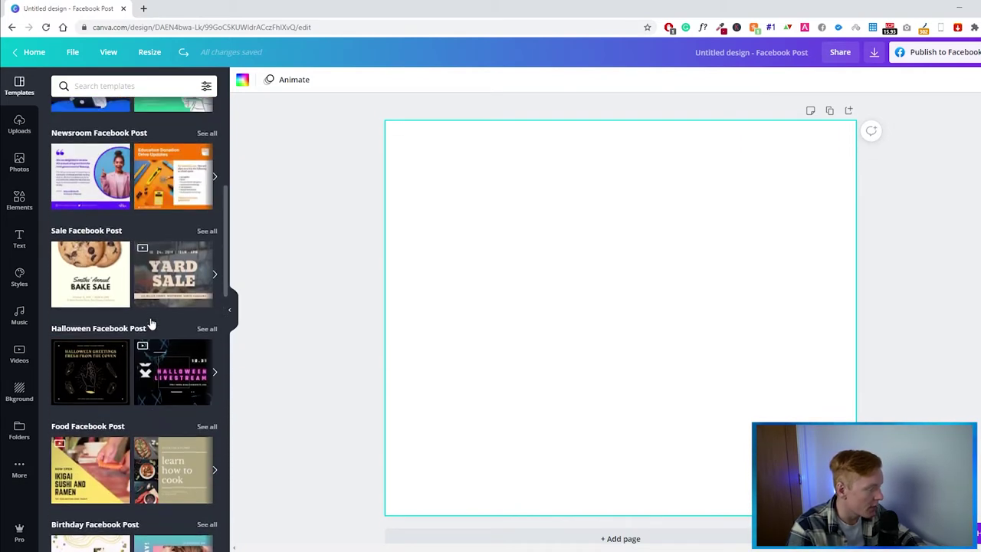
scroll(148, 331, up, 2)
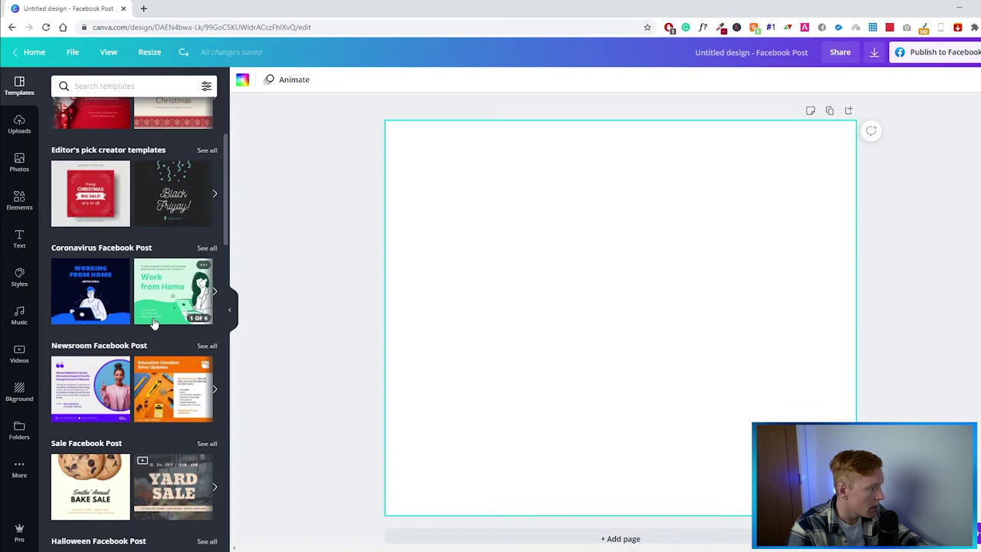
- Search the templates for "black friday", look over the designs found, and clear the search
click(104, 87)
text(black friday)
key(Return)
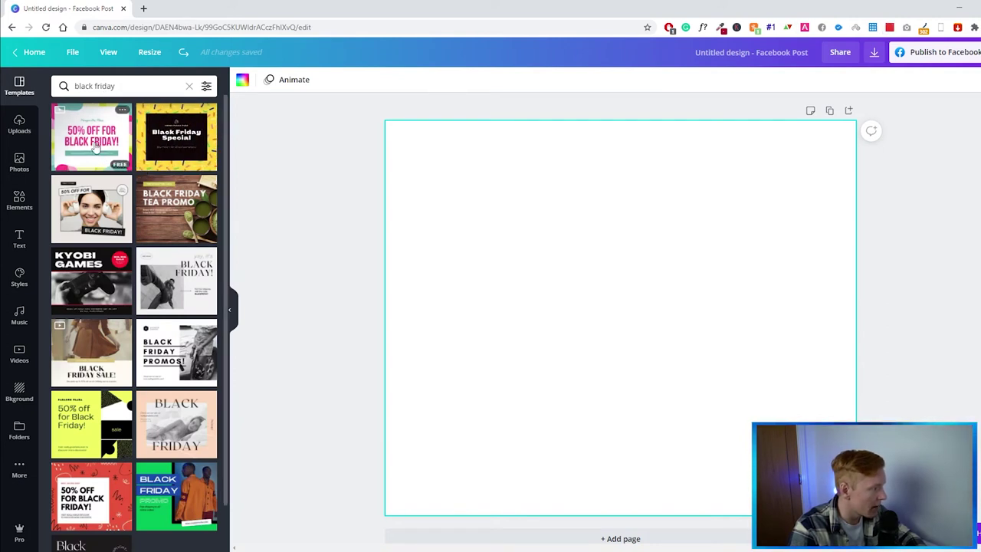
scroll(130, 306, down, 2)
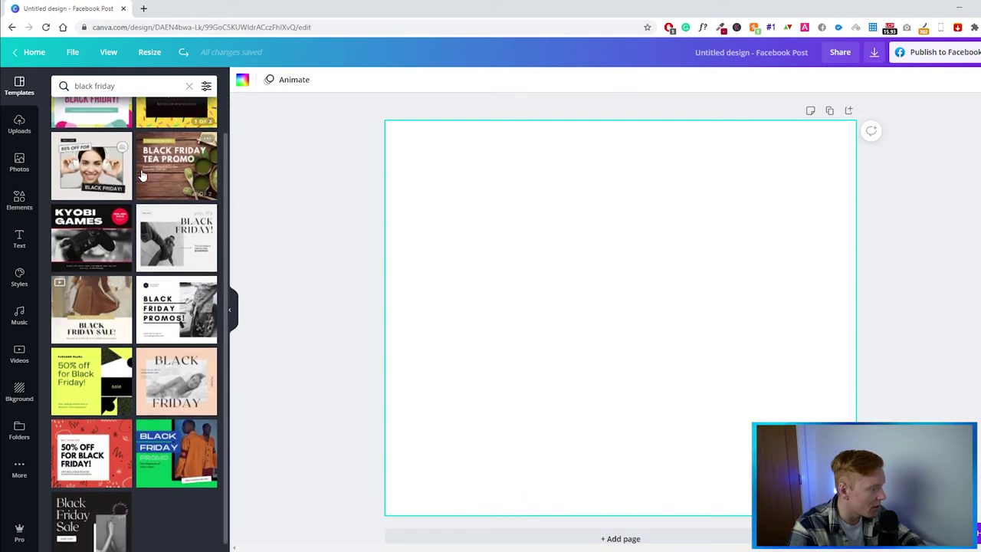
scroll(135, 306, up, 1)
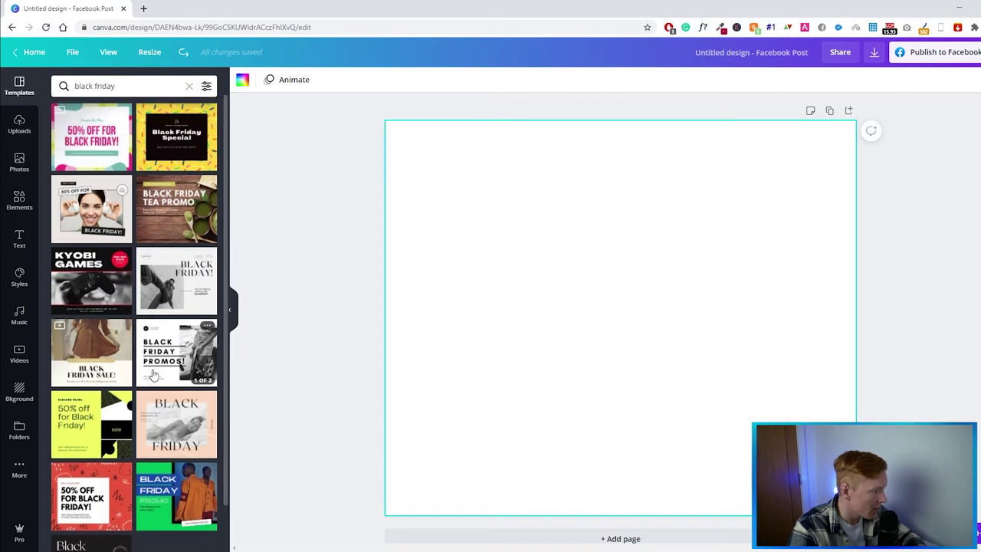
click(190, 89)
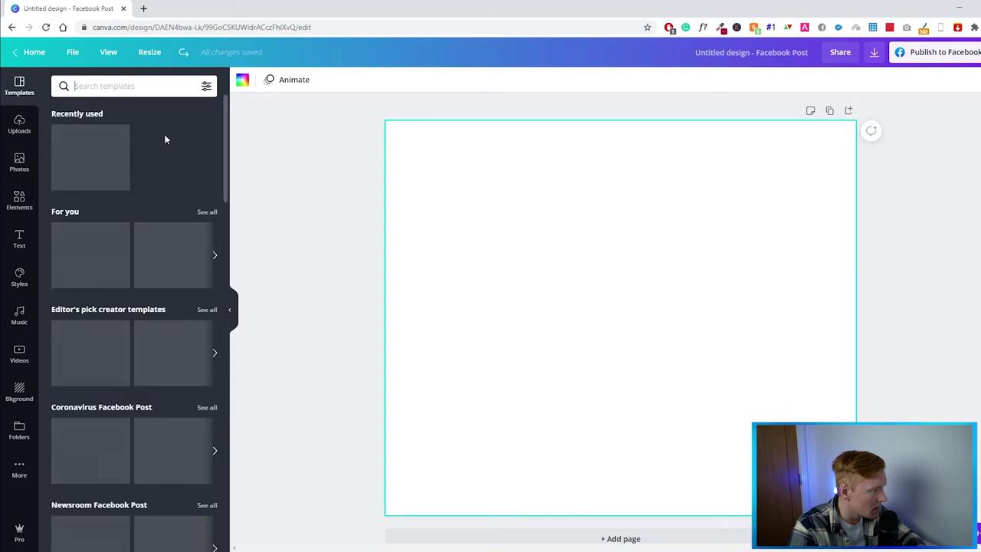
- Browse the editor's pick creator templates as far as the 50% off Black Friday design
scroll(160, 235, down, 3)
scroll(196, 239, up, 1)
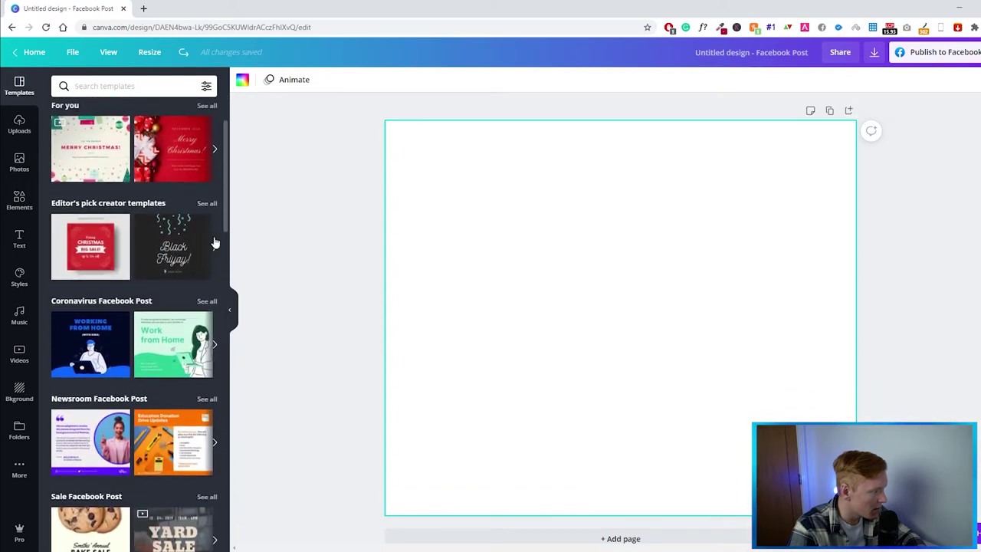
click(214, 246)
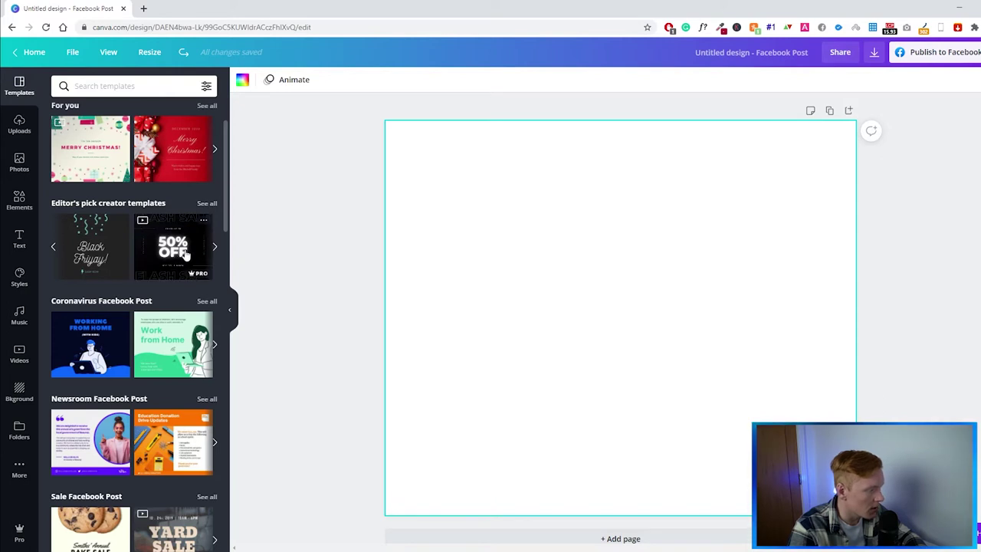
click(215, 247)
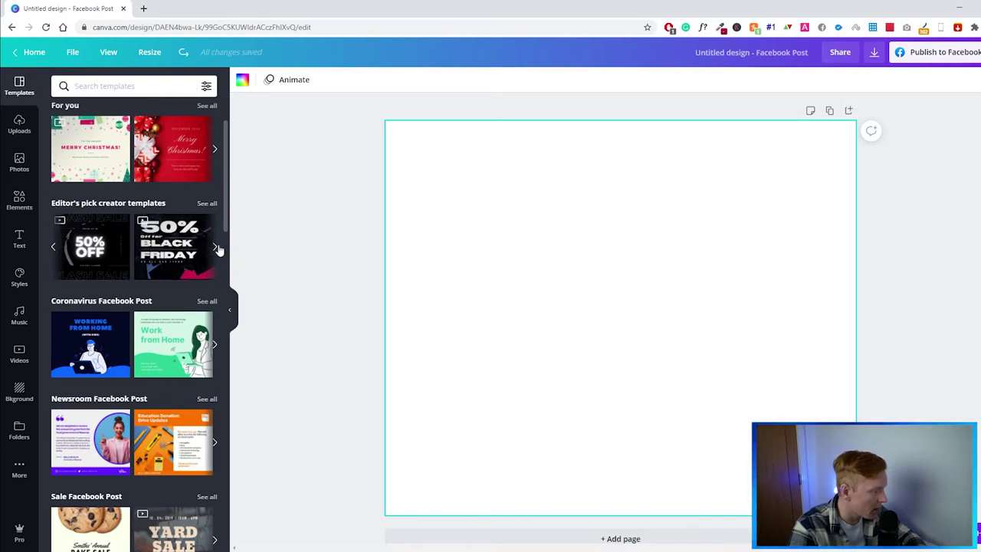
click(217, 249)
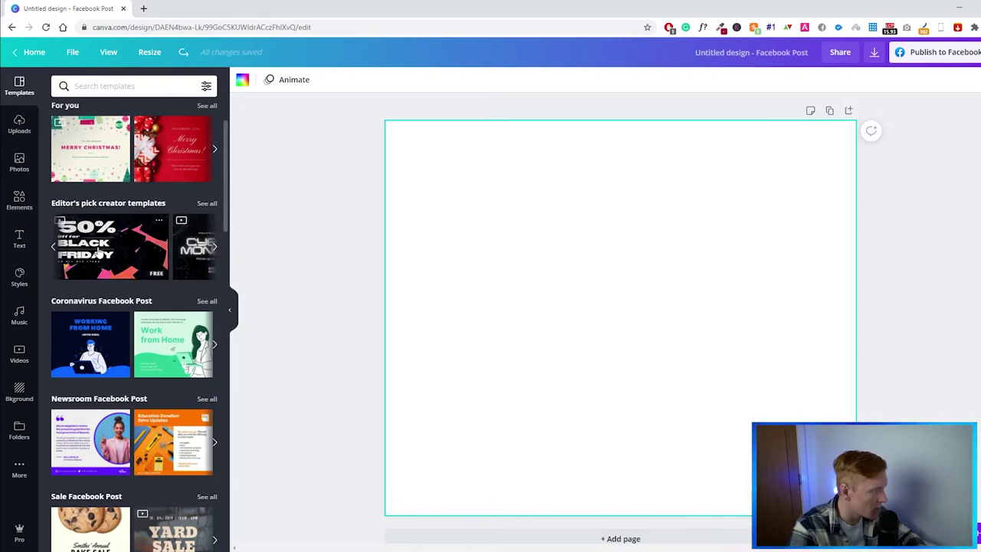
- Browse the editor's pick creator templates and apply the black animated 50% OFF flash sale design to the page
click(217, 248)
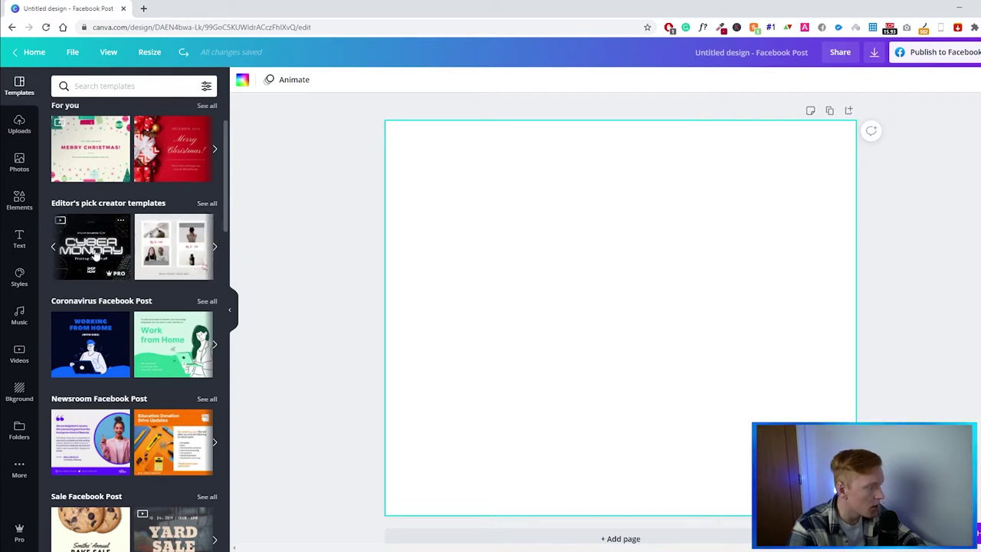
click(53, 247)
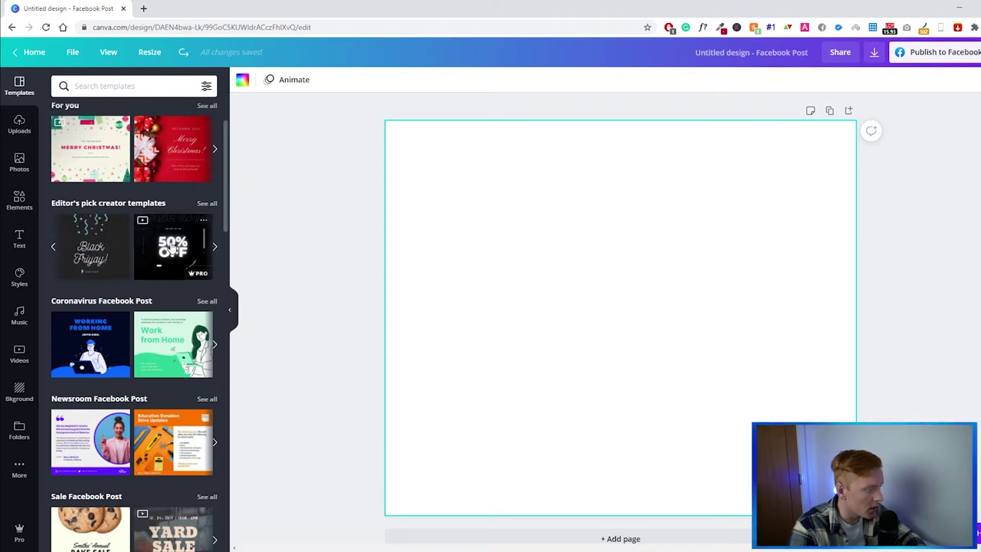
click(173, 247)
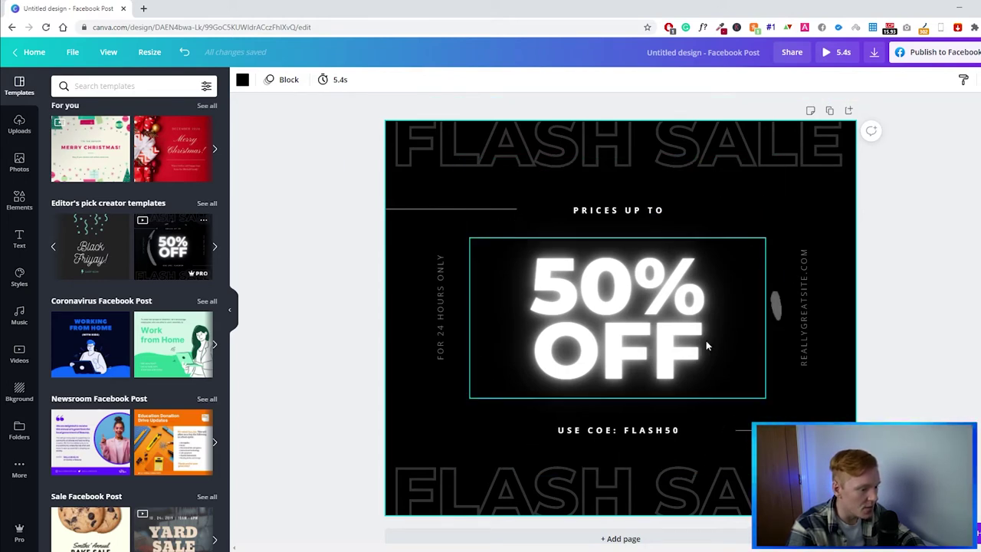
- Look through the fonts available for the upper FLASH SALE heading
click(562, 163)
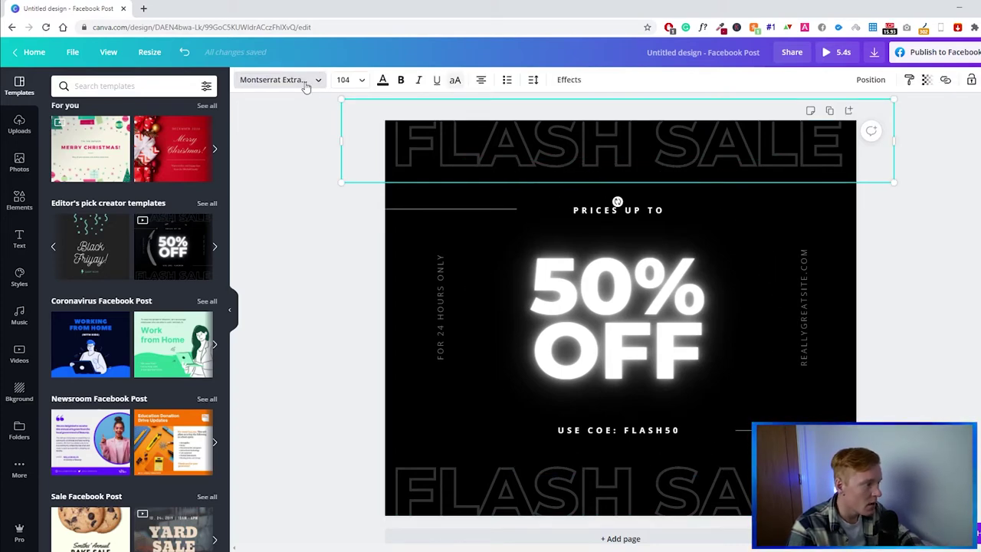
click(276, 80)
scroll(191, 184, down, 10)
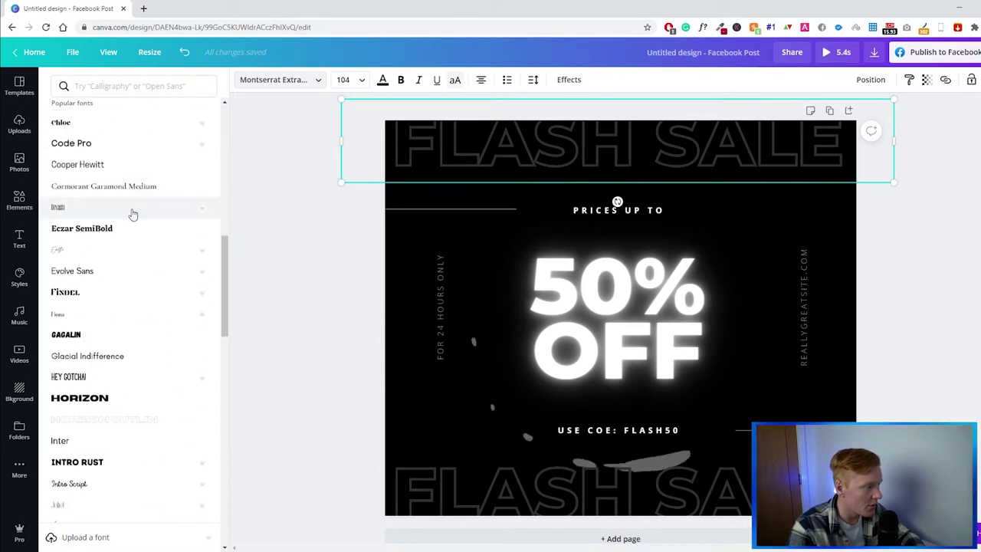
scroll(153, 207, down, 4)
scroll(149, 231, down, 1)
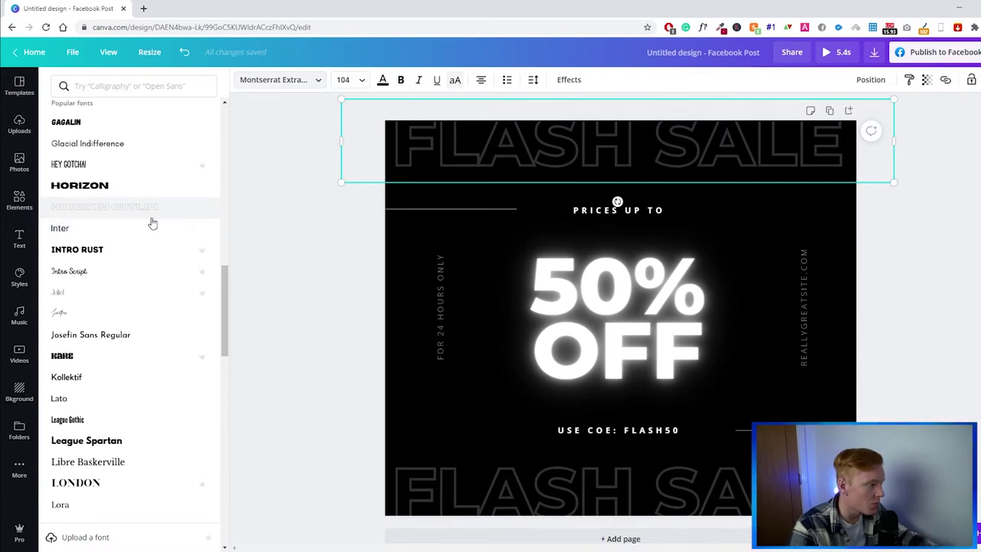
- Try red as the text colour of the upper FLASH SALE heading, and undo the change
click(383, 81)
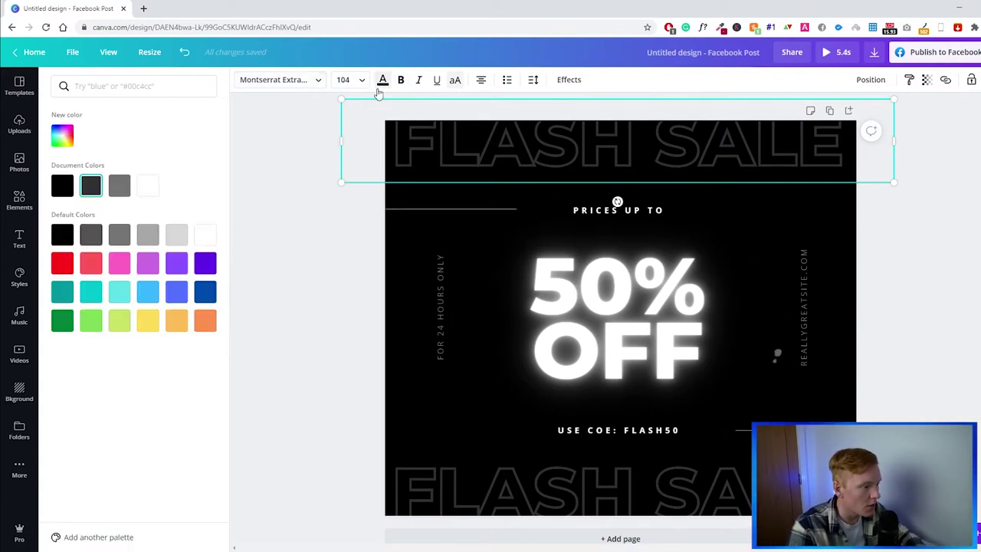
click(64, 265)
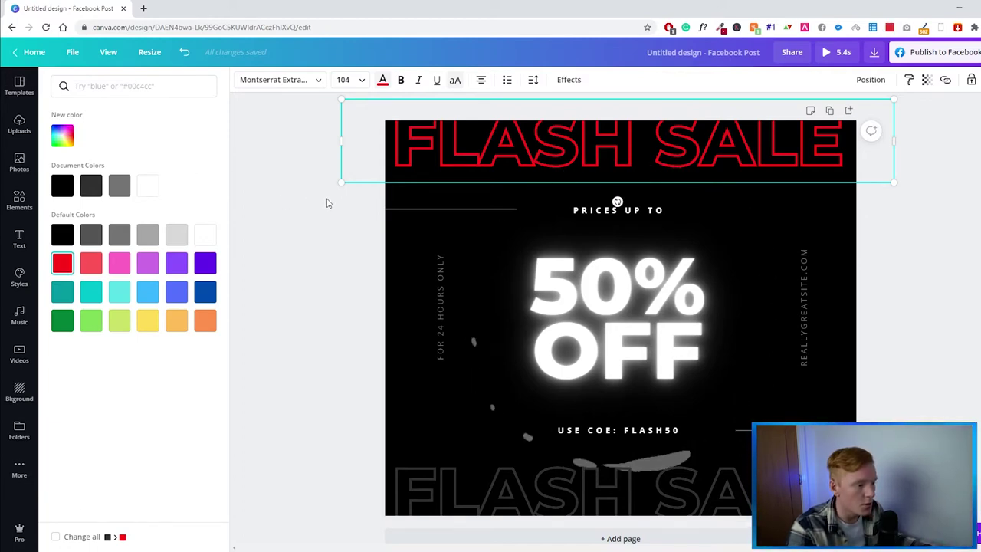
key(ctrl+z)
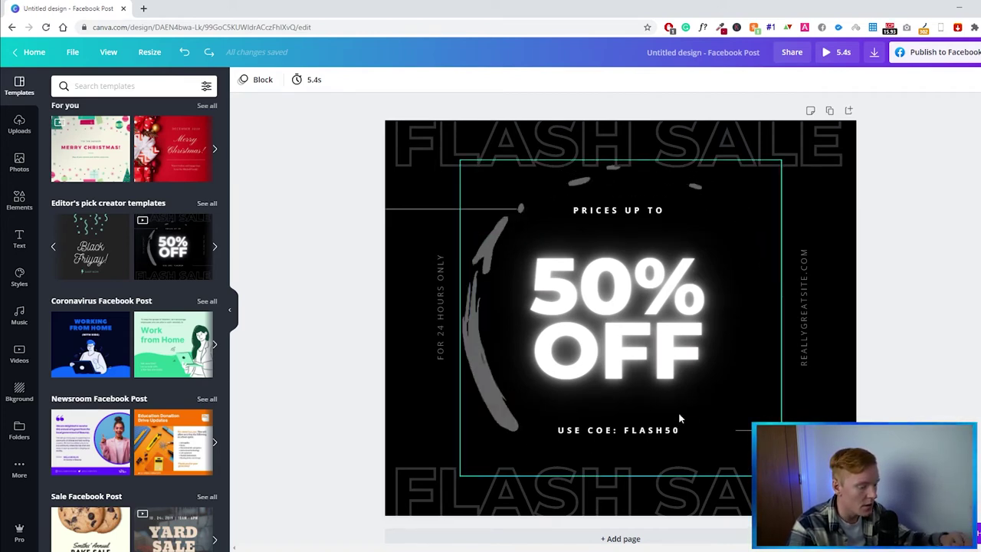
- Correct the misspelled promo code line below 50% OFF so it reads "USE CODE: FLASH50"
click(608, 433)
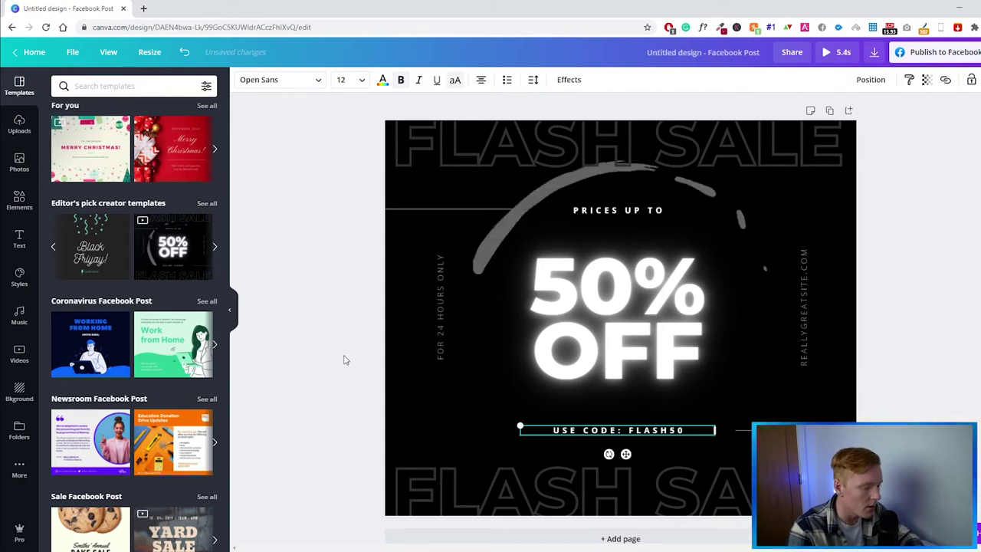
click(434, 358)
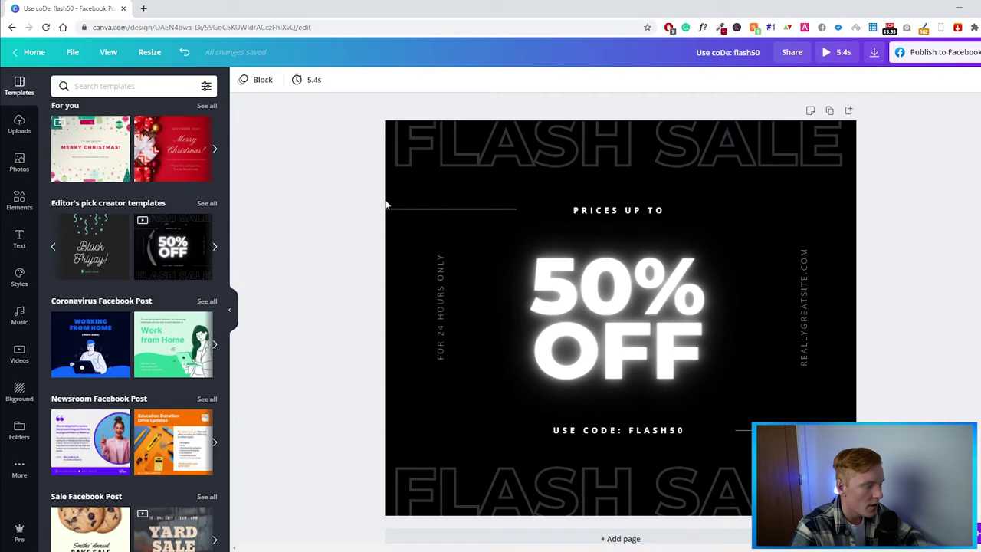
- Set the text colour of the upper FLASH SALE heading to red
click(526, 153)
double_click(527, 153)
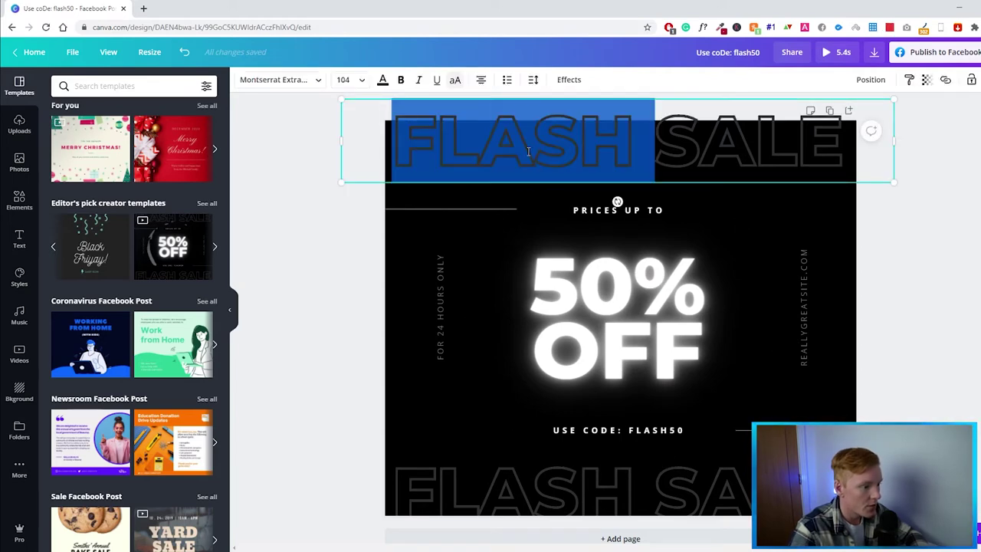
click(382, 80)
click(62, 264)
click(322, 249)
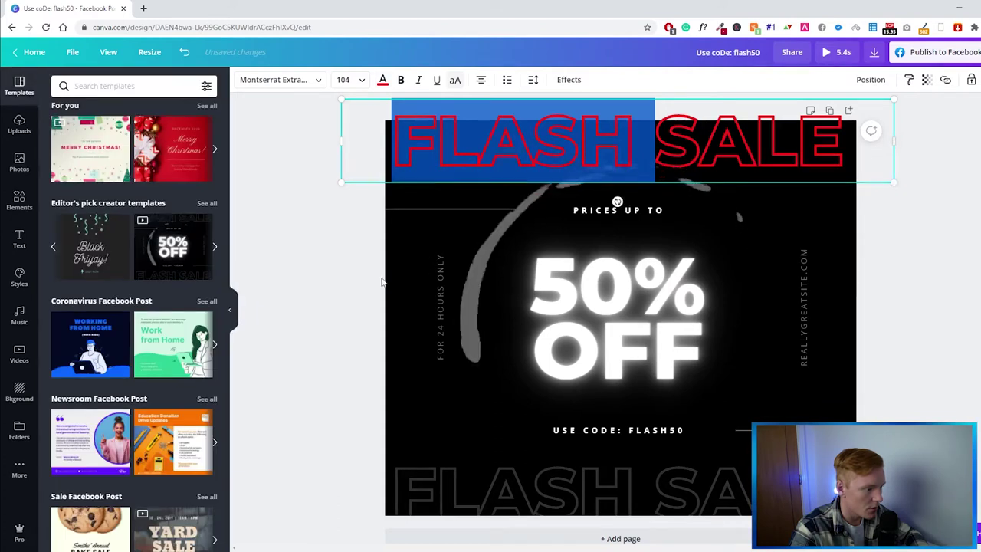
- Recolour the lower FLASH SALE heading, trying pink, green, blue and purple, and finish with the same red as the upper heading
click(567, 472)
click(383, 80)
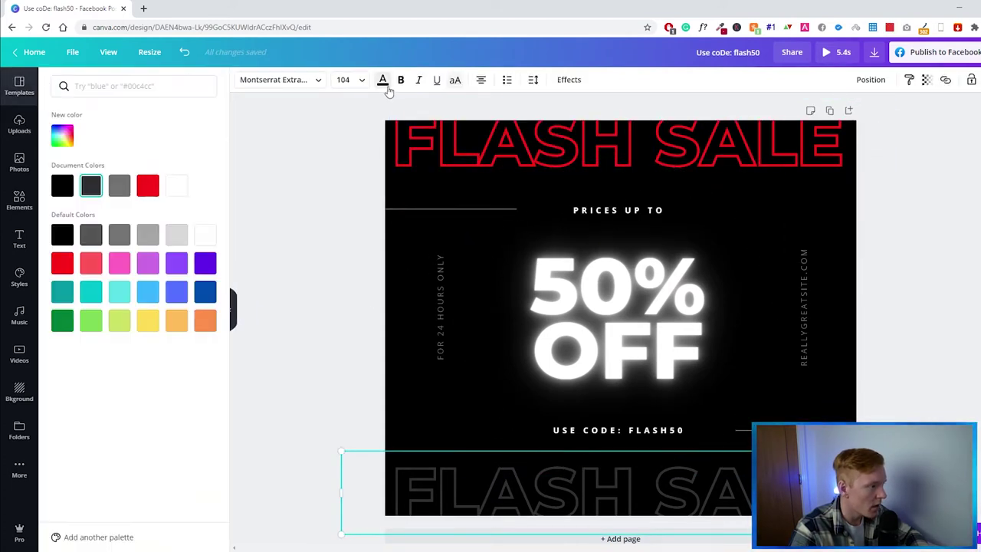
click(151, 267)
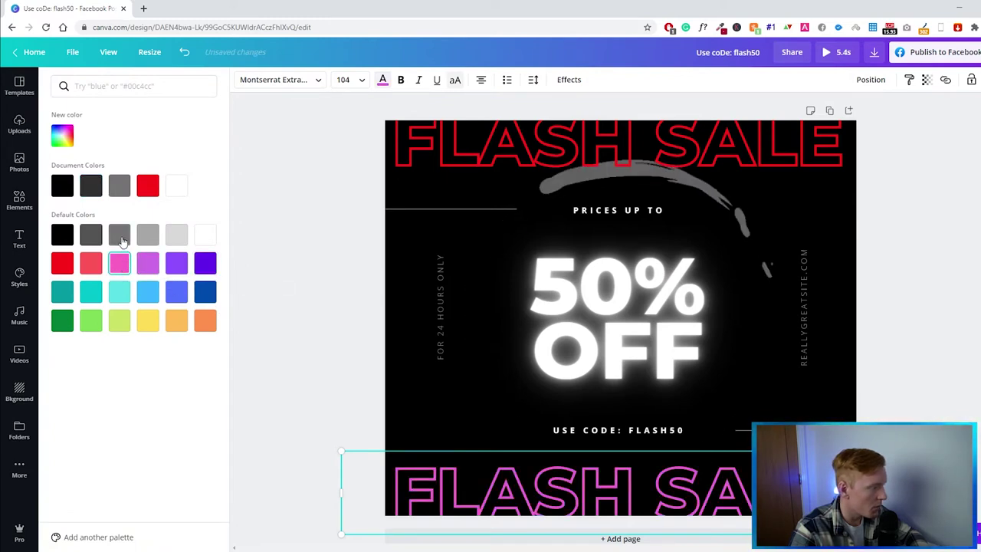
click(120, 321)
click(92, 321)
click(62, 320)
click(205, 291)
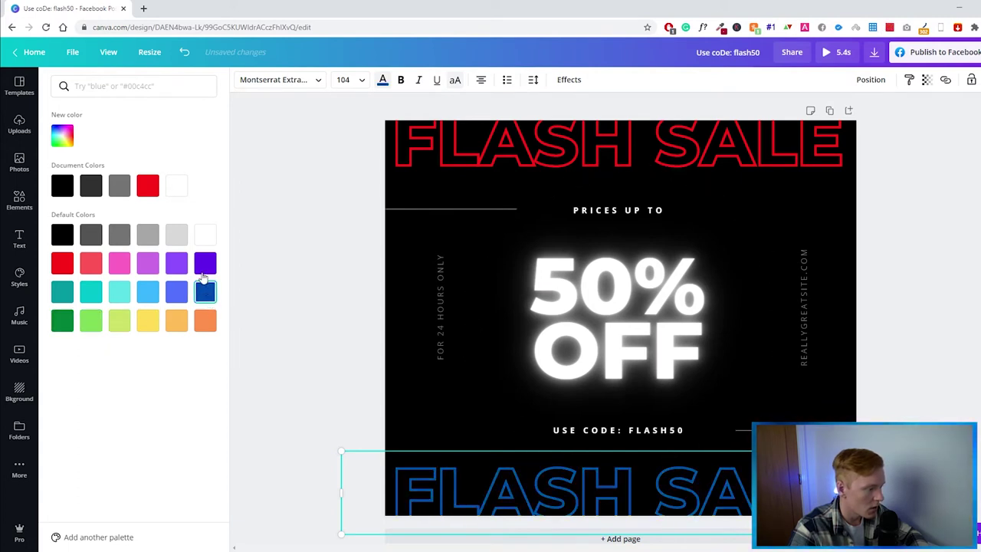
click(184, 268)
click(205, 291)
click(176, 263)
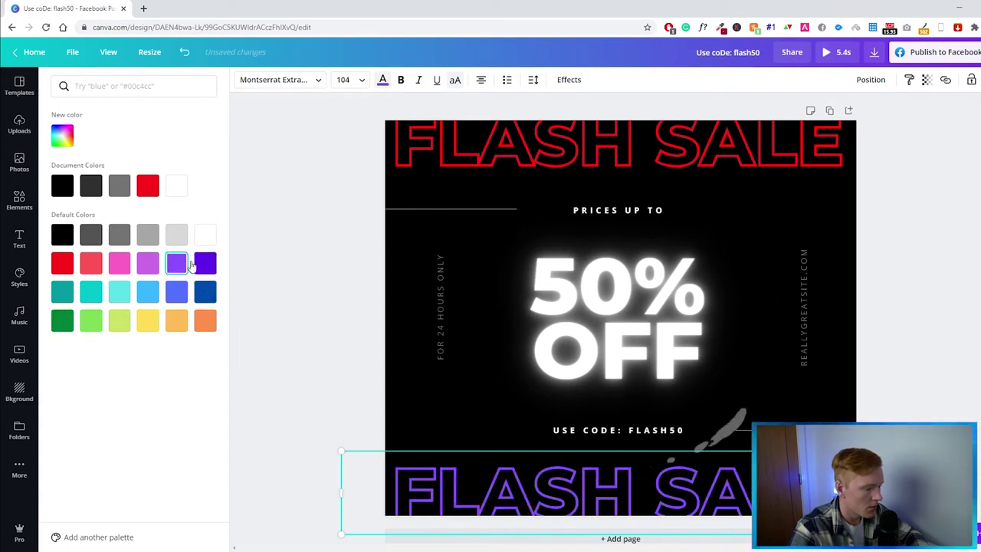
click(73, 264)
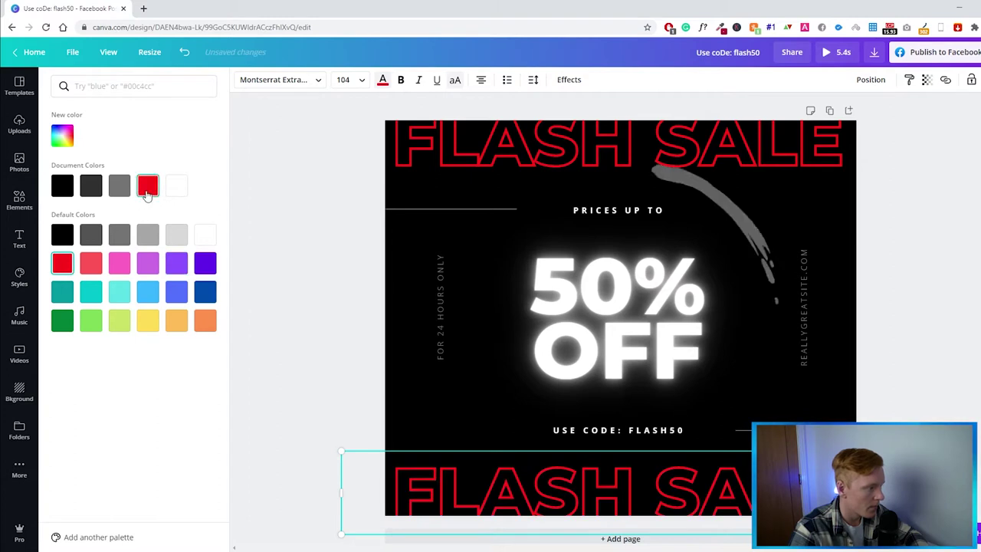
click(147, 187)
click(298, 201)
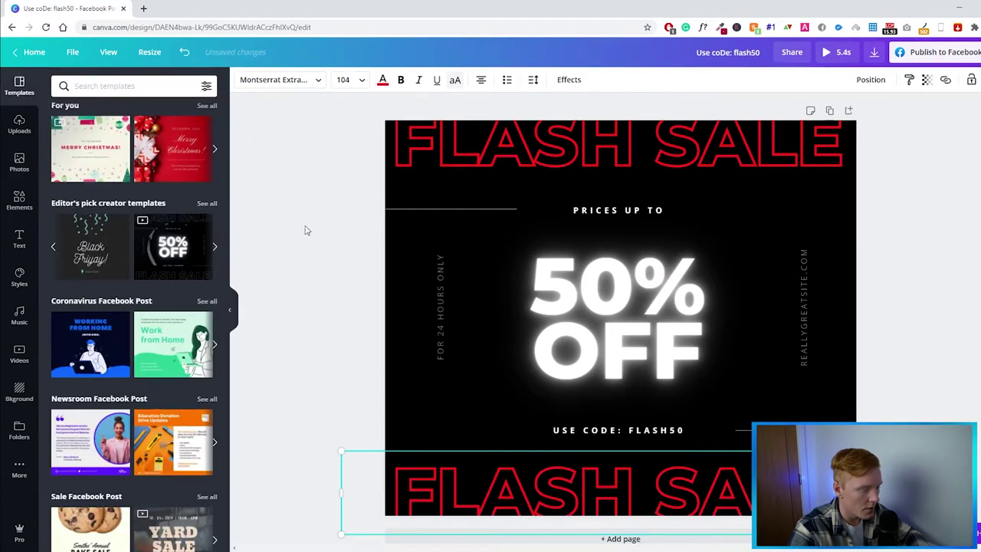
click(344, 260)
- Recolour the central 50% OFF text, trying purple, blue and turquoise shades, and finish with red
click(580, 368)
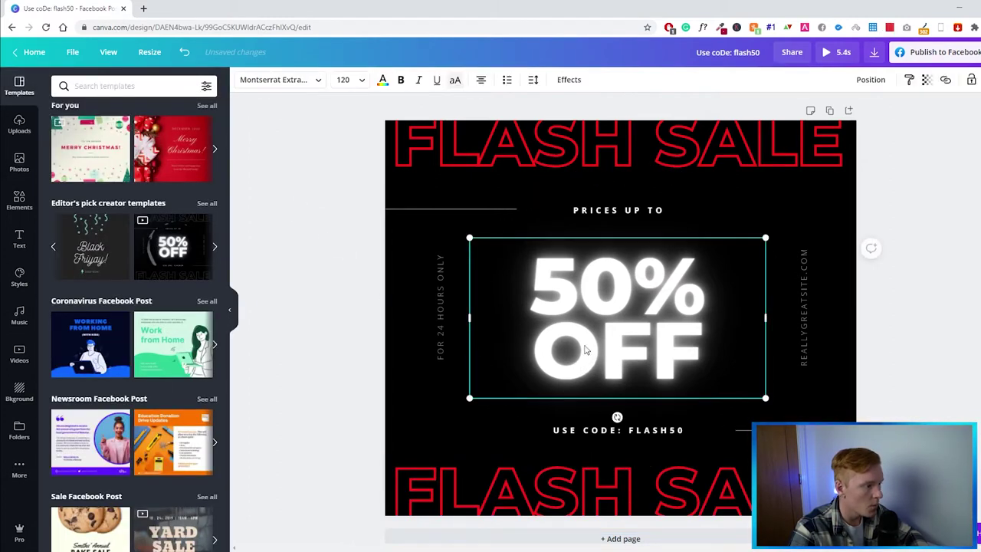
click(382, 80)
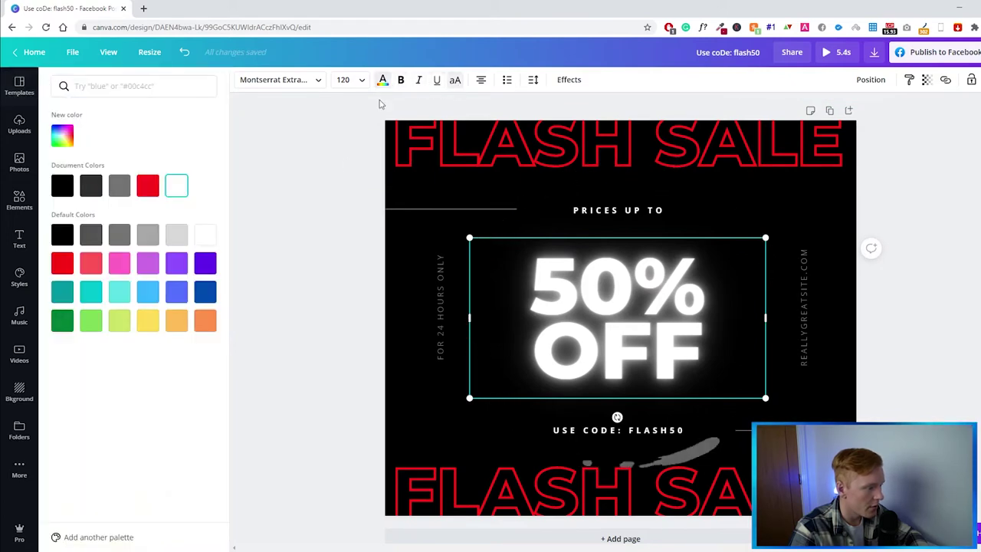
click(176, 264)
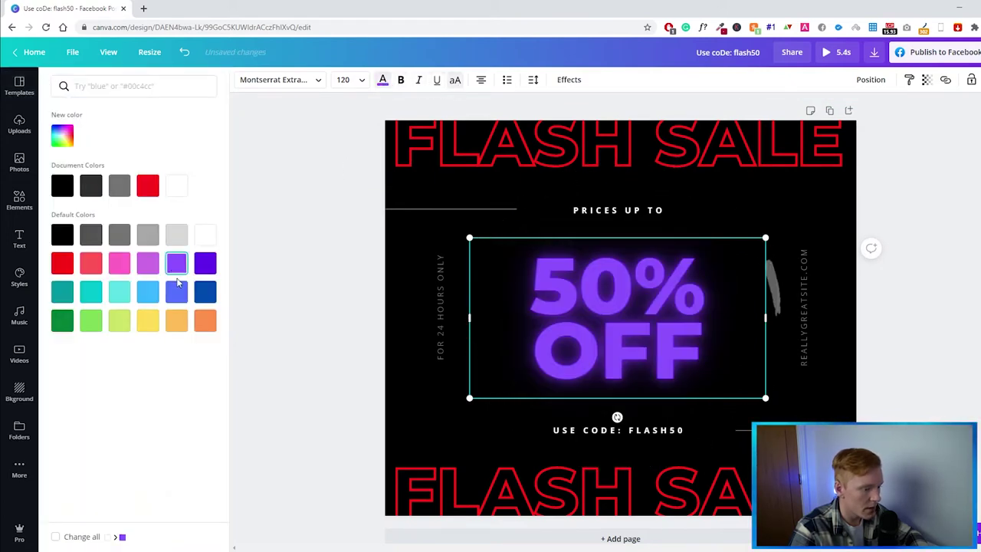
click(176, 291)
click(203, 290)
click(178, 291)
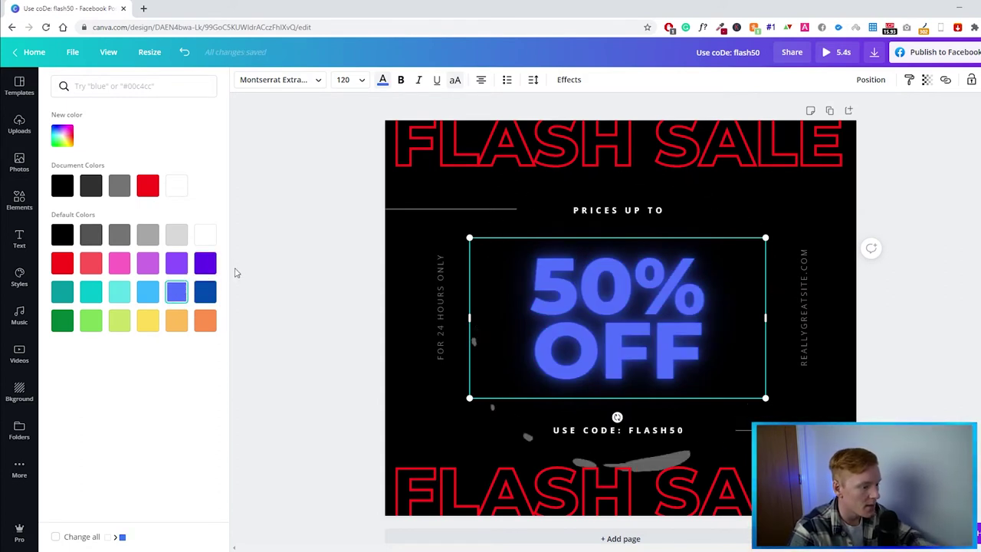
click(91, 291)
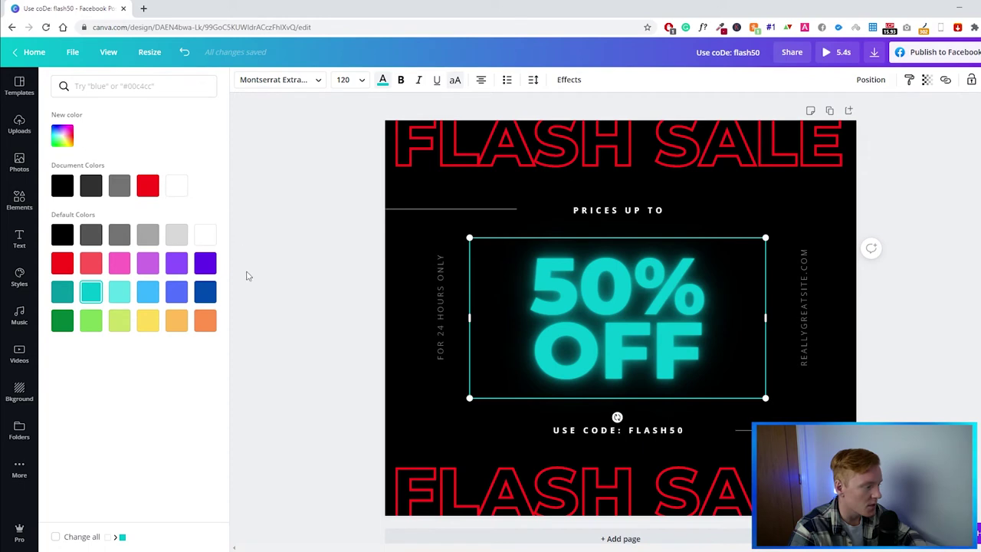
click(205, 291)
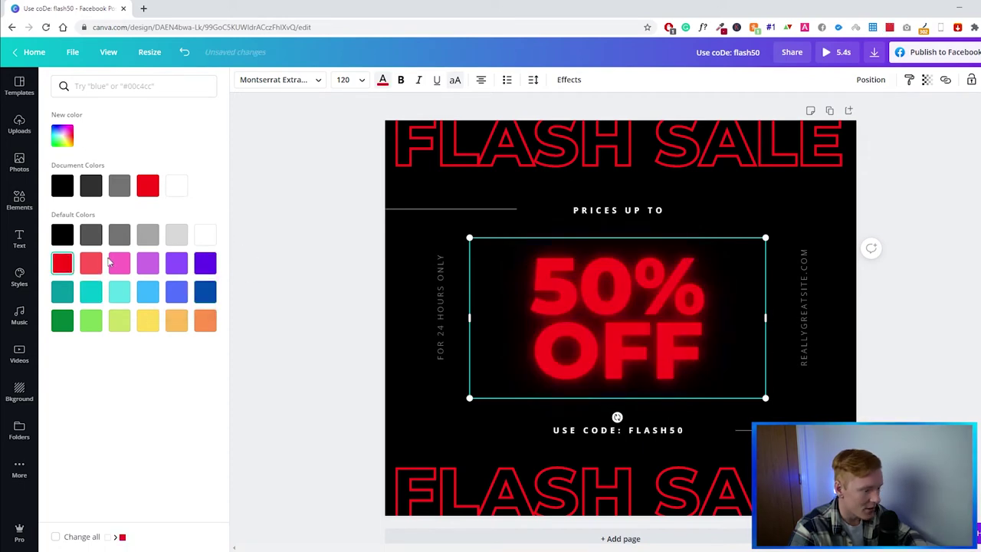
click(269, 291)
click(282, 289)
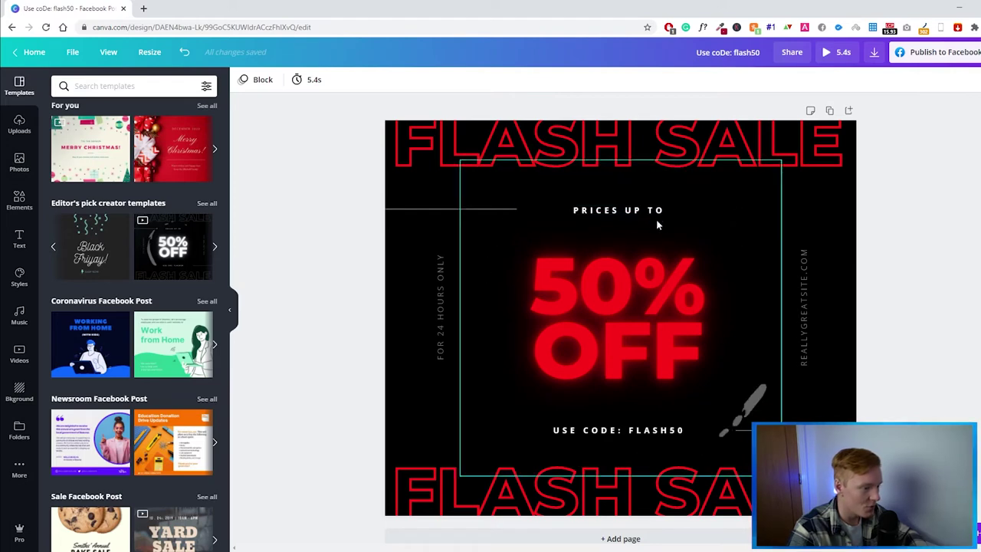
- Replace the vertical website address beside the offer with "OURTESTWEBSITE.COM"
click(803, 303)
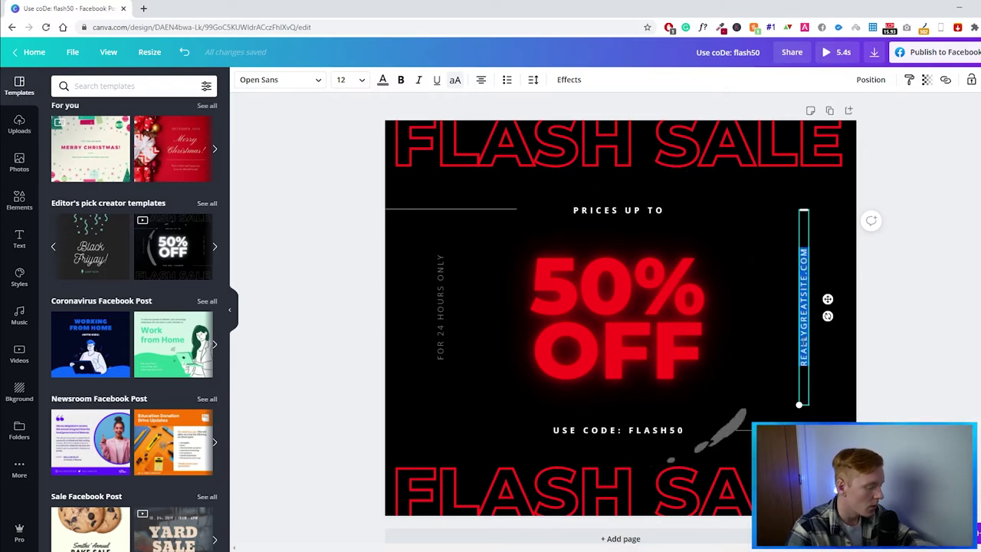
click(803, 365)
drag(803, 353, 802, 279)
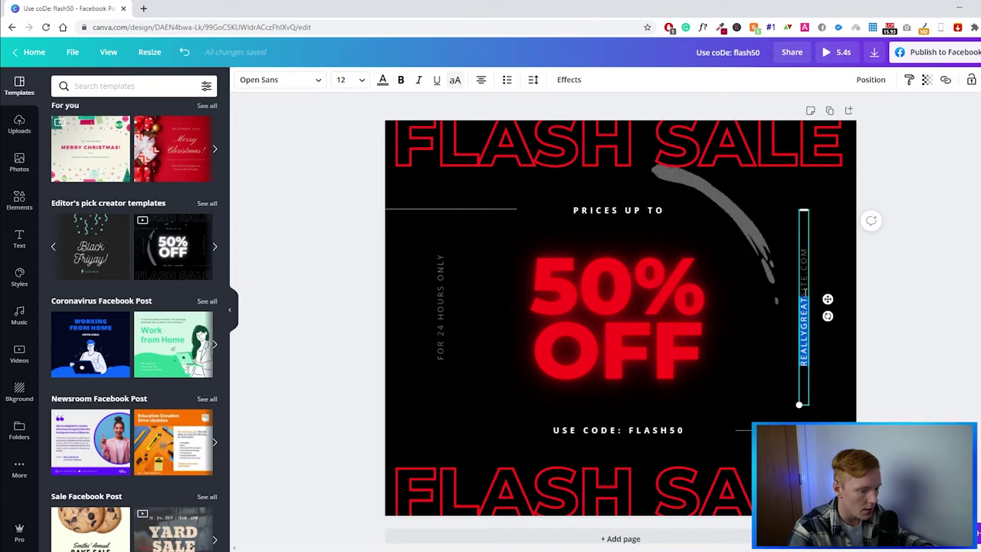
key(BackSpace)
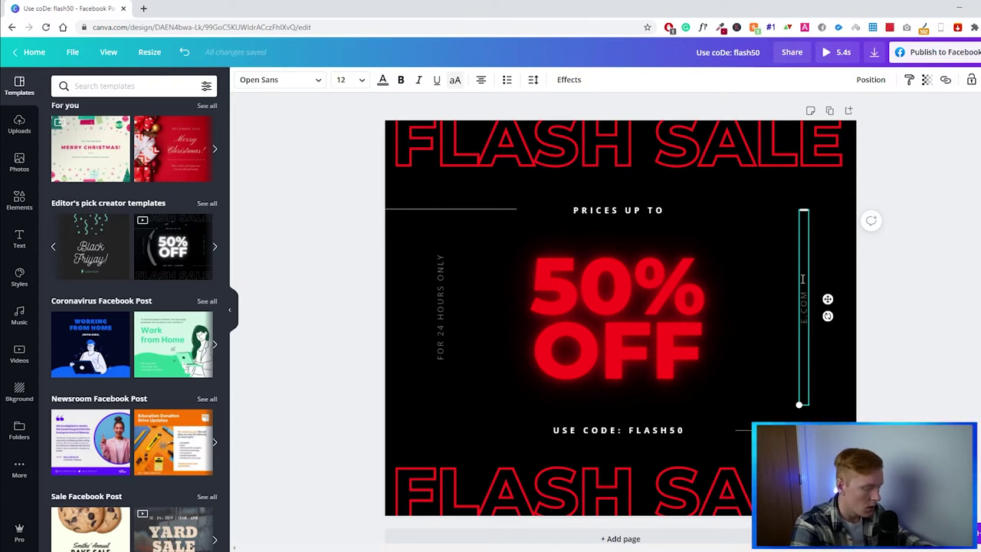
text(YOURTESTWEBSIT)
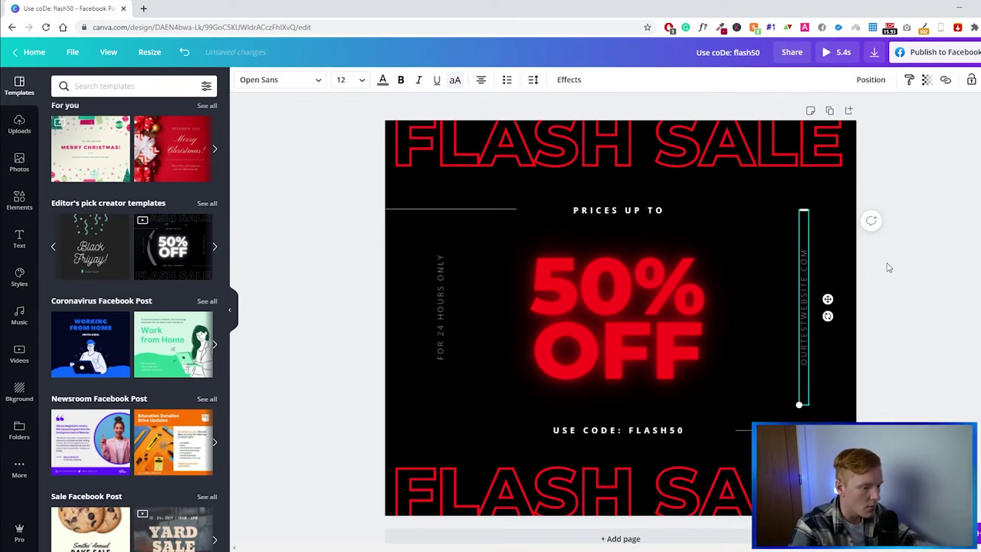
click(888, 268)
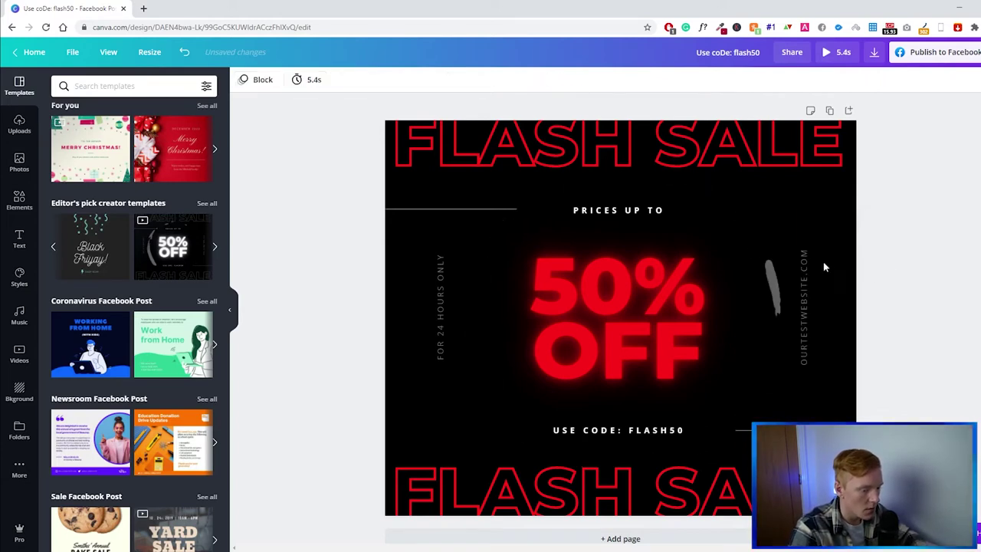
- Replace the promo code FLASH50 with "YOUTUBE100" in the code line
click(640, 433)
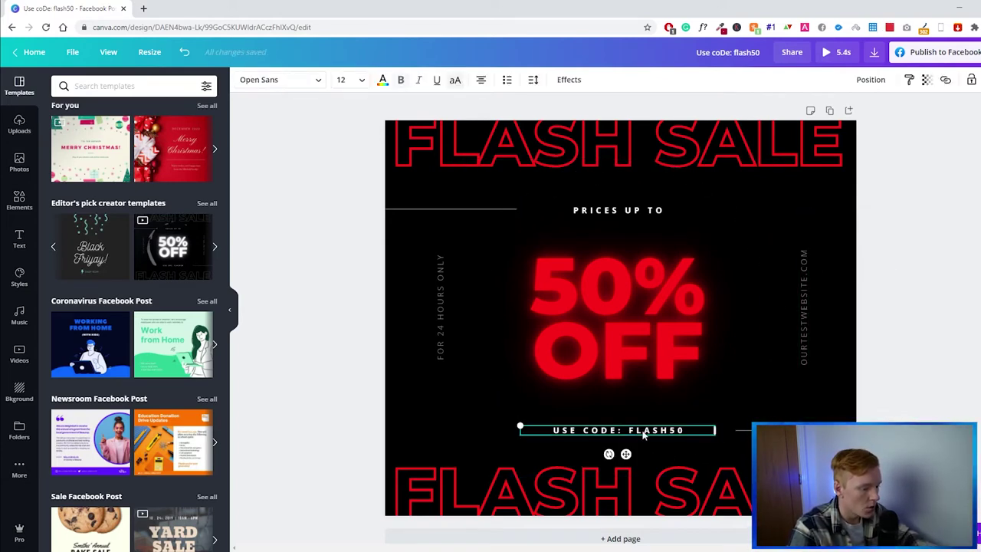
double_click(647, 430)
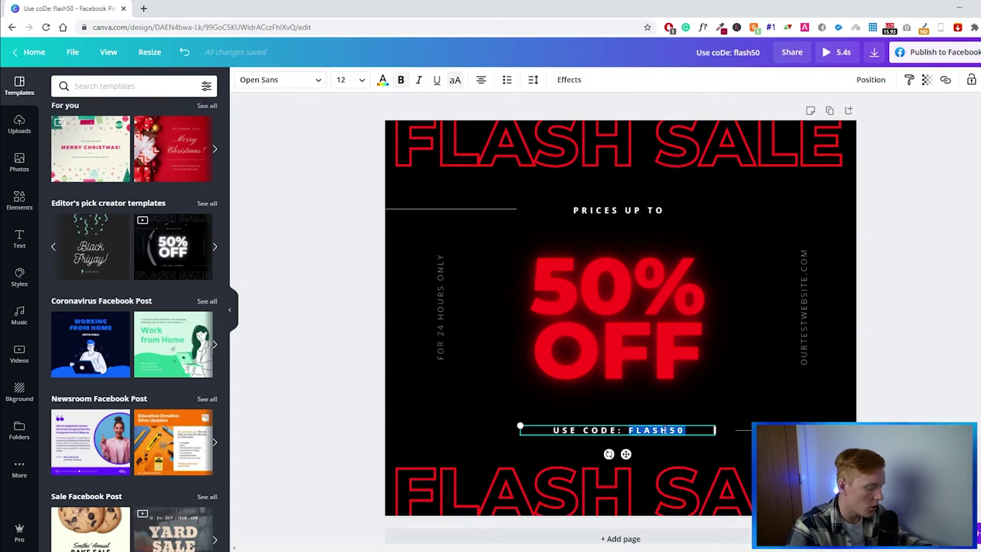
text(YOUTUBE100)
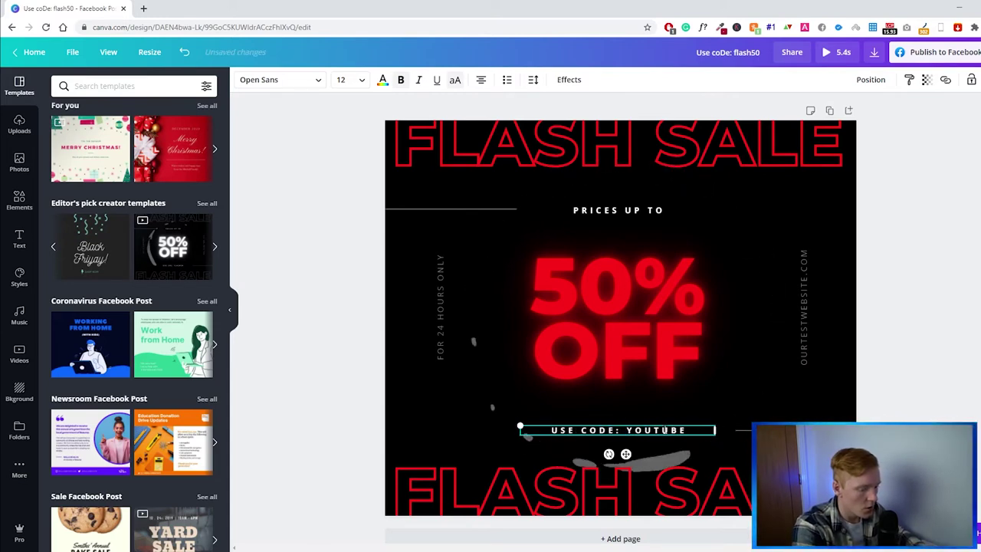
- Change the discount in the central text so it reads "100% OFF"
click(578, 283)
click(578, 284)
click(578, 283)
key(BackSpace)
text(100)
key(BackSpace)
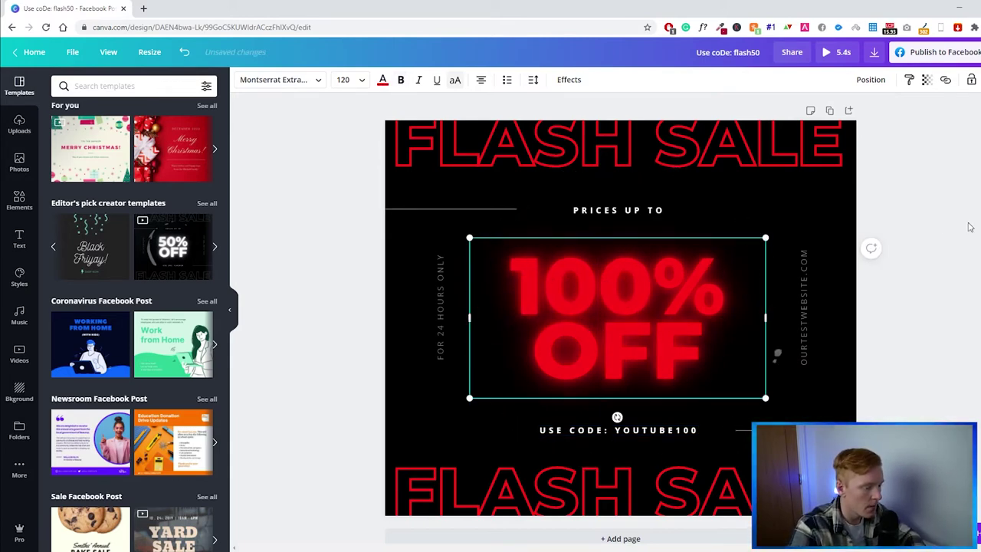
- Look through the uploads library and the trending stock photos for images to use in the post
click(771, 360)
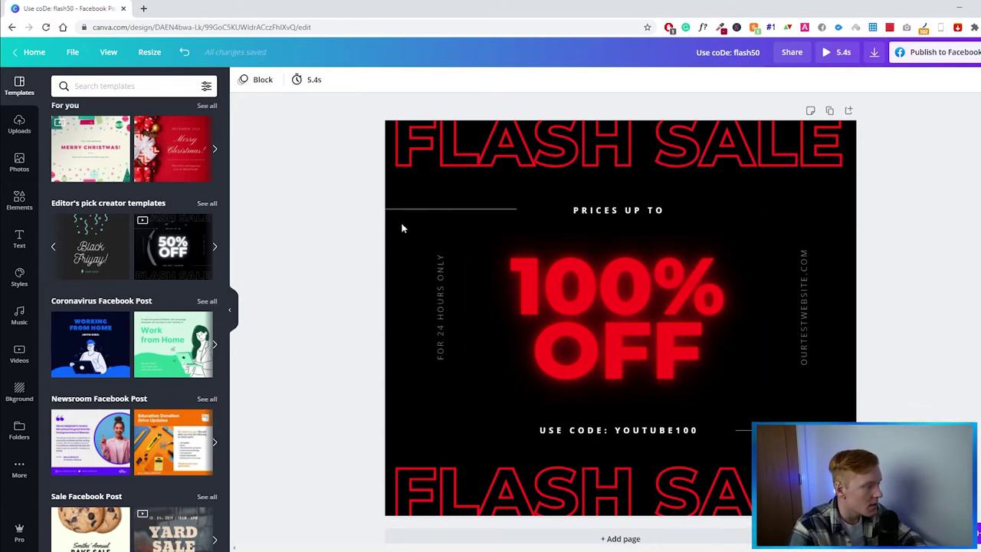
click(23, 132)
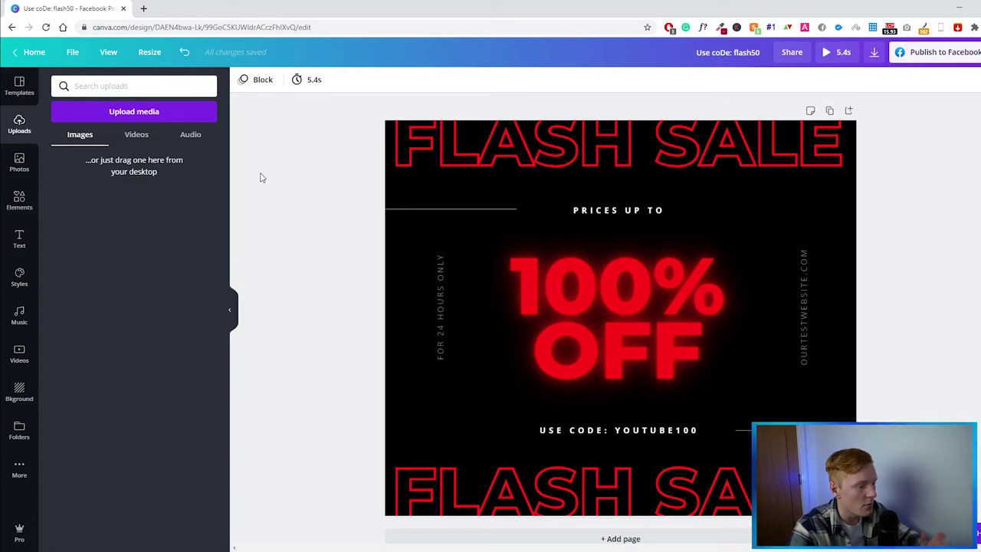
click(20, 162)
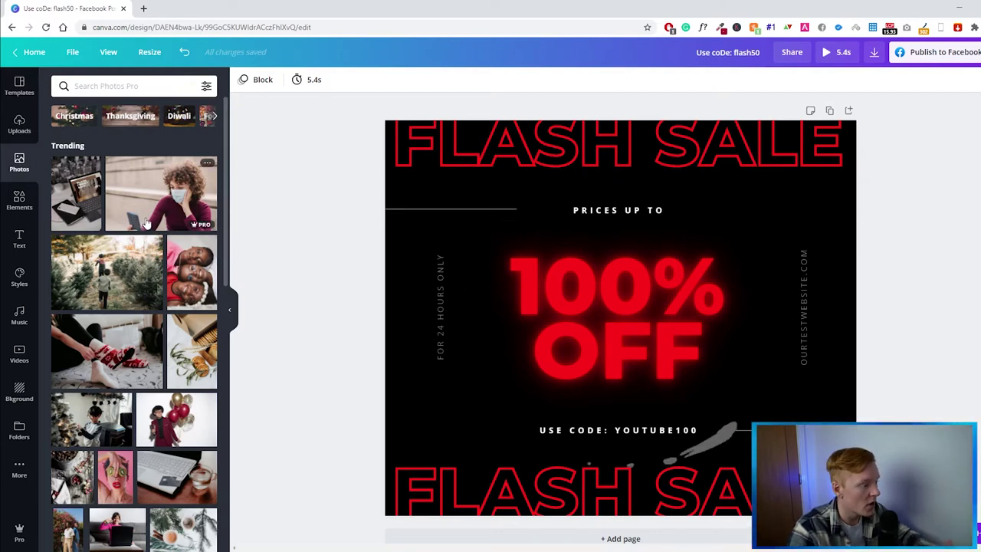
scroll(148, 230, down, 3)
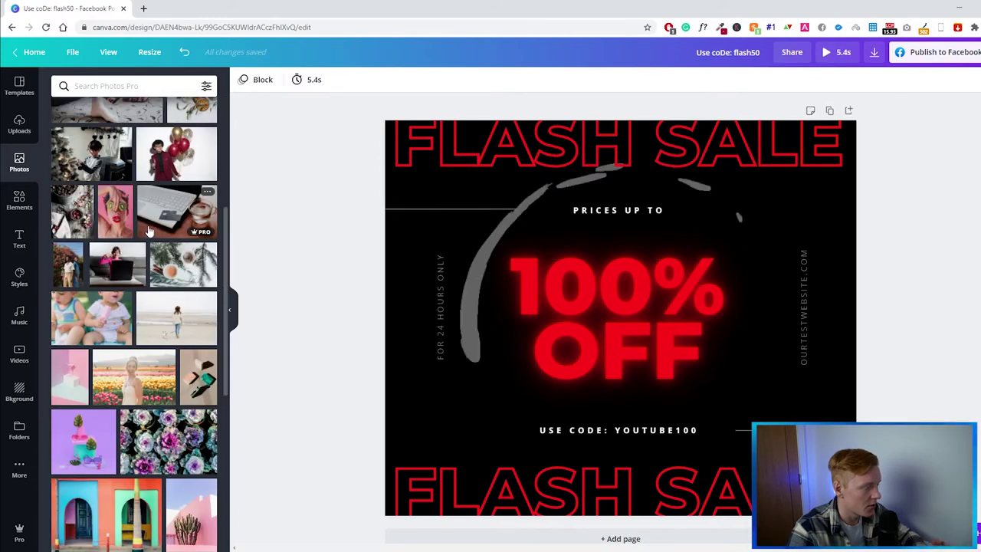
scroll(152, 238, up, 1)
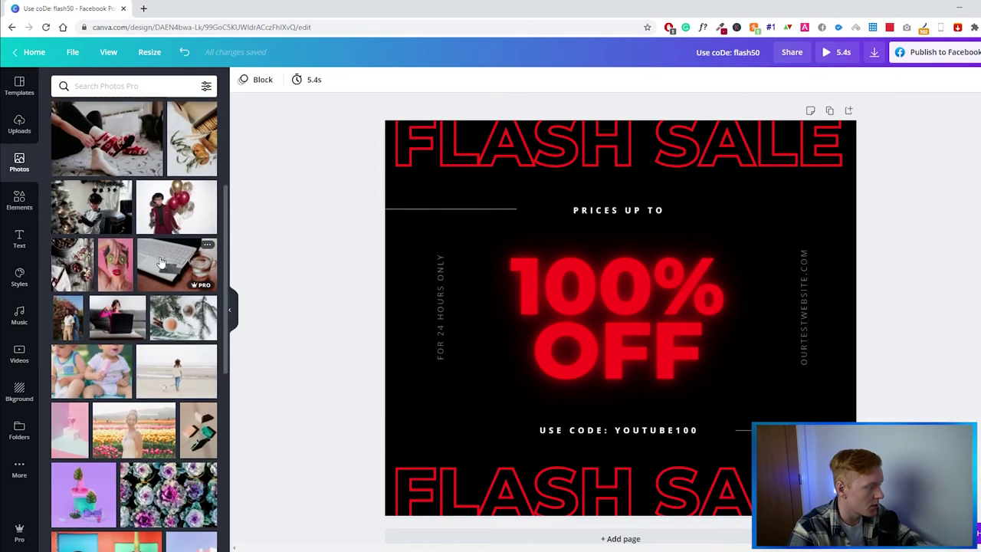
scroll(157, 247, up, 3)
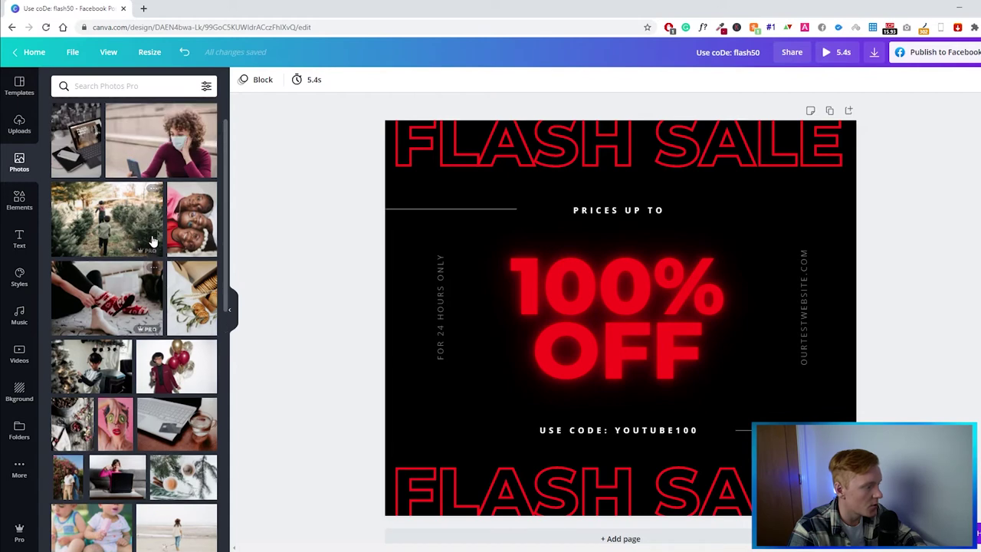
scroll(146, 270, down, 10)
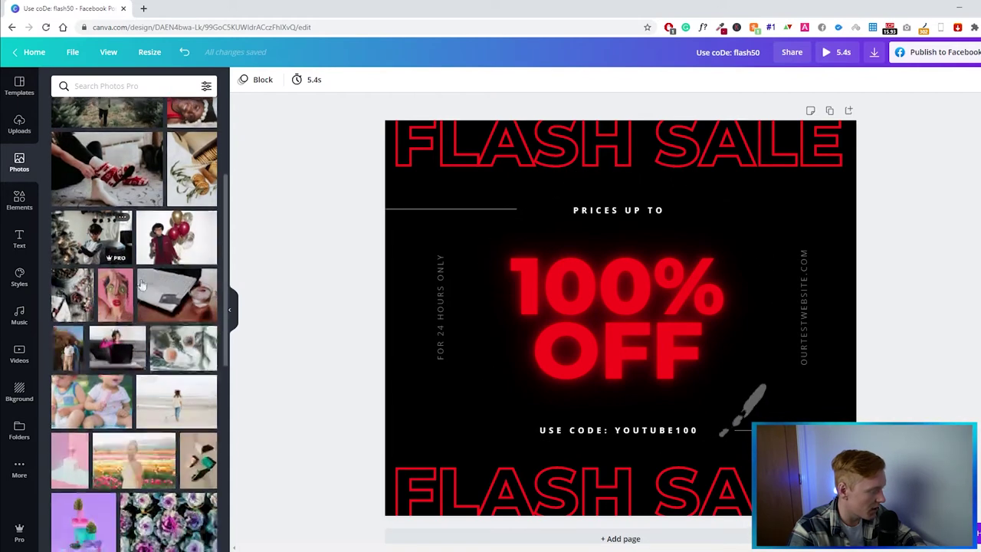
scroll(146, 270, up, 9)
scroll(153, 252, up, 2)
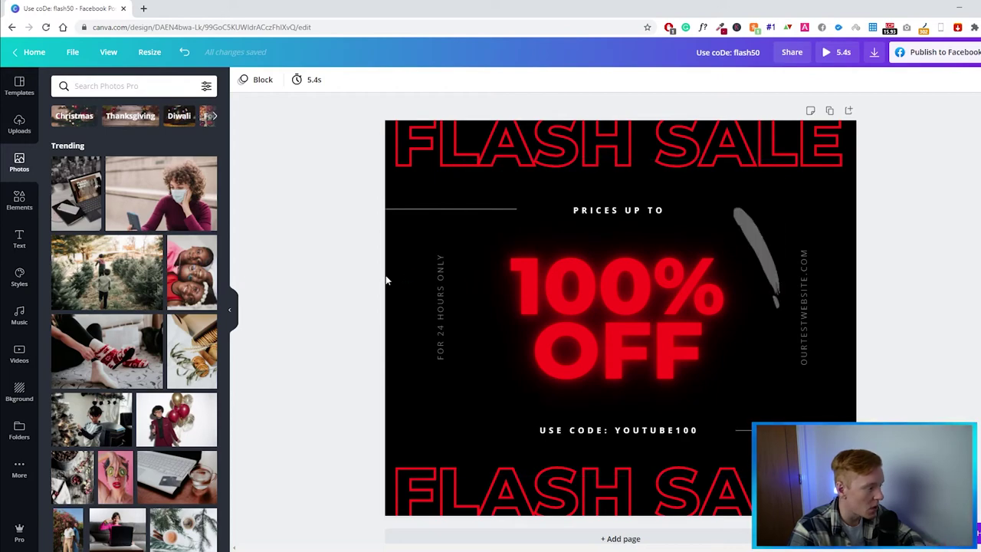
- Try the fir tree farm photo as the post's background and undo the change
key(ctrl+z)
drag(123, 348, 400, 285)
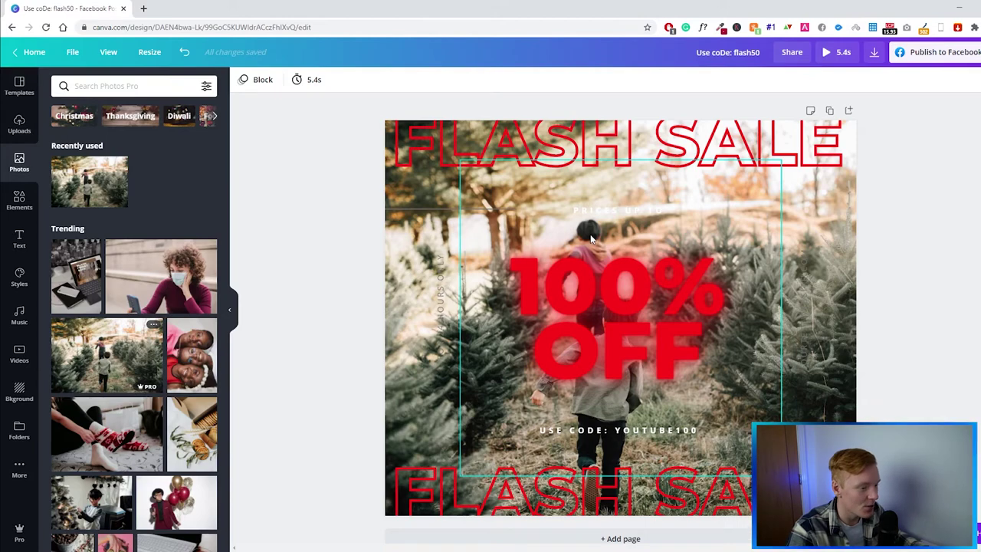
key(ctrl+z)
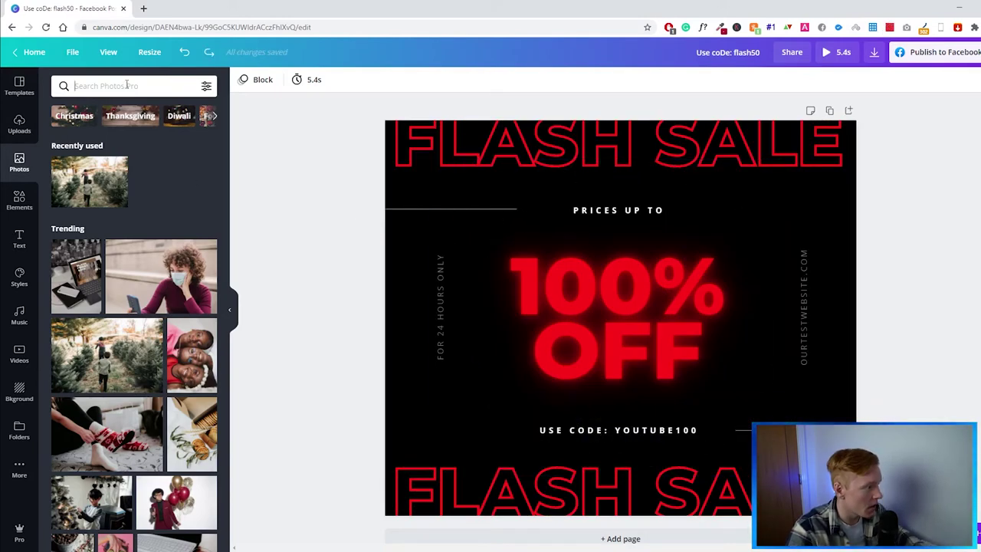
- Search the photo library for "black"
click(127, 85)
text(BLACK)
key(BackSpace)
key(BackSpace)
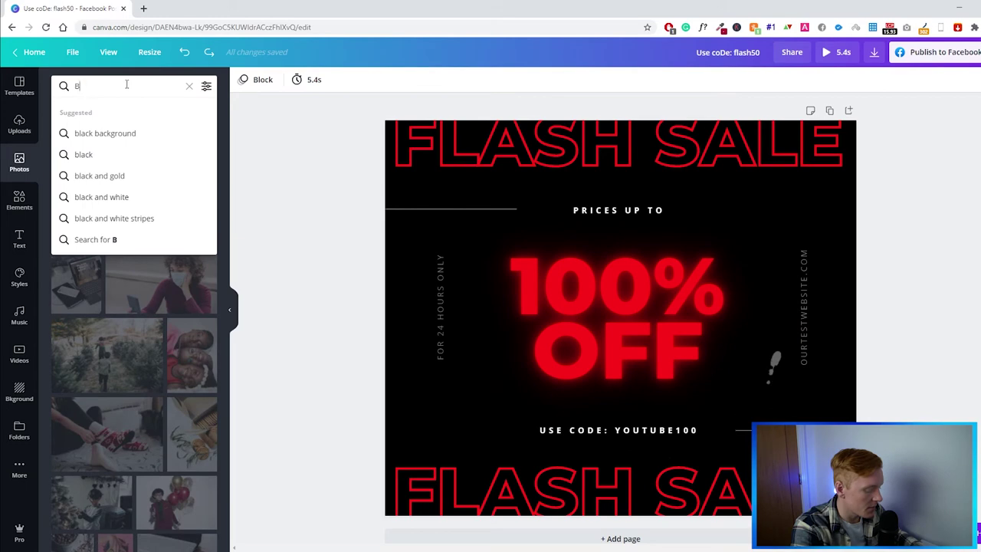
text(k)
key(Return)
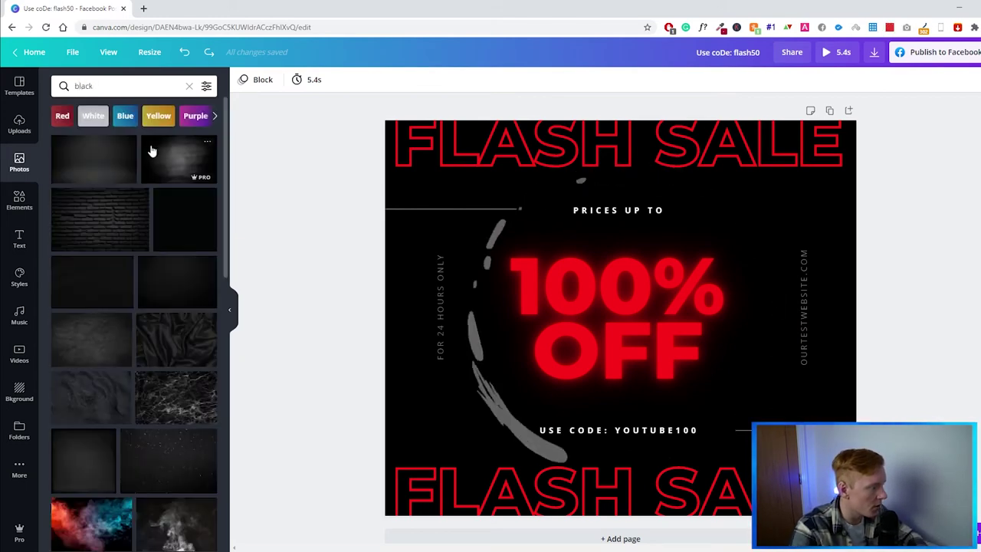
- Try the brick wall, spotlit texture, draped fabric, marble and white-speckled black photos as the post's background
drag(111, 221, 397, 299)
drag(176, 180, 388, 300)
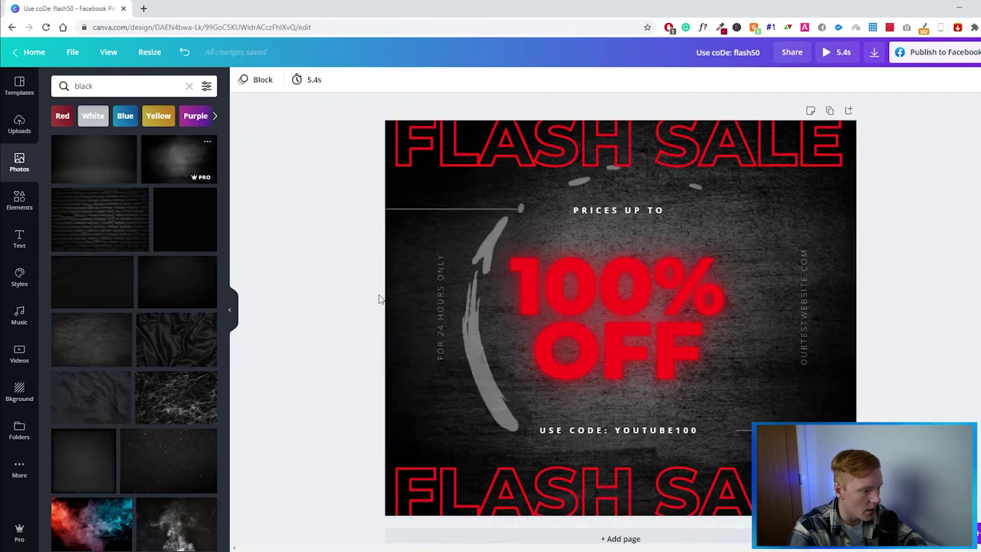
mouse_move(176, 337)
mouse_down()
mouse_move(397, 327)
mouse_move(393, 317)
mouse_up()
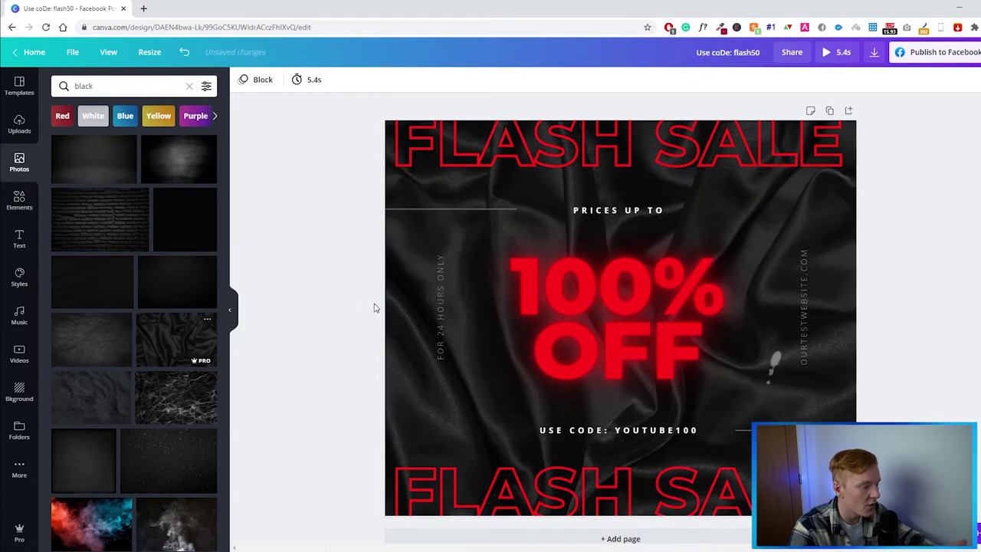
click(169, 408)
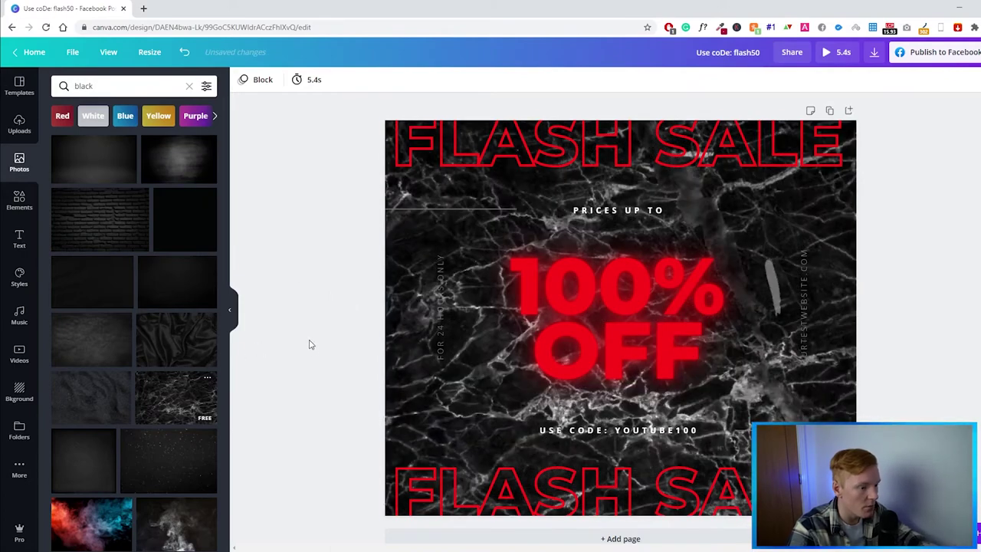
scroll(171, 383, down, 1)
drag(171, 401, 387, 382)
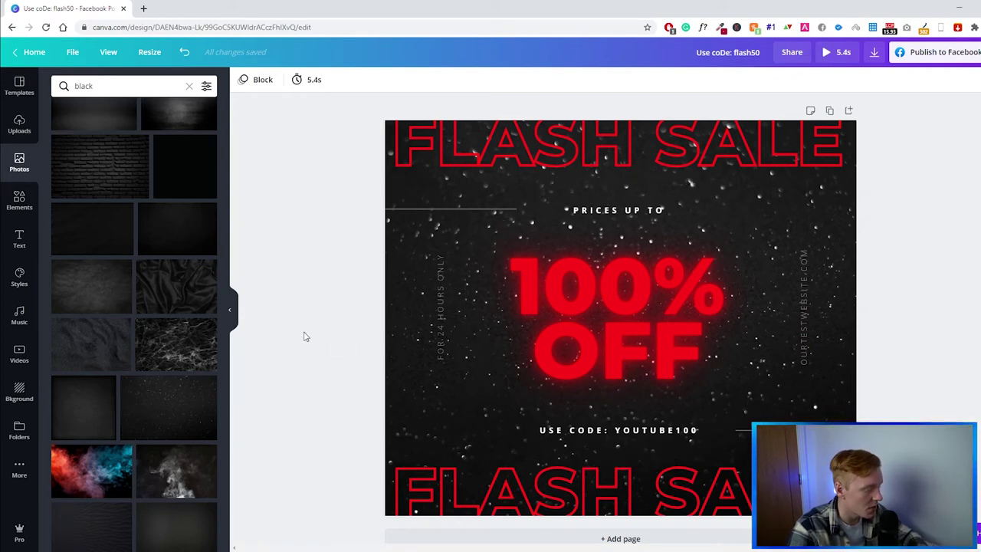
- Try the red and blue smoke, white smoke and rippled dark sand photos as the post's background
scroll(168, 364, down, 2)
drag(89, 363, 389, 345)
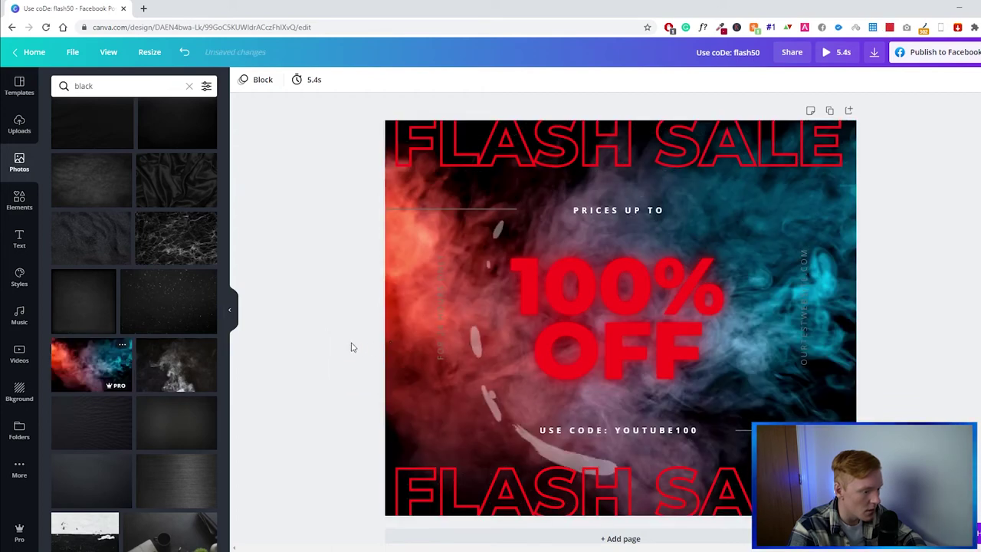
drag(170, 371, 397, 356)
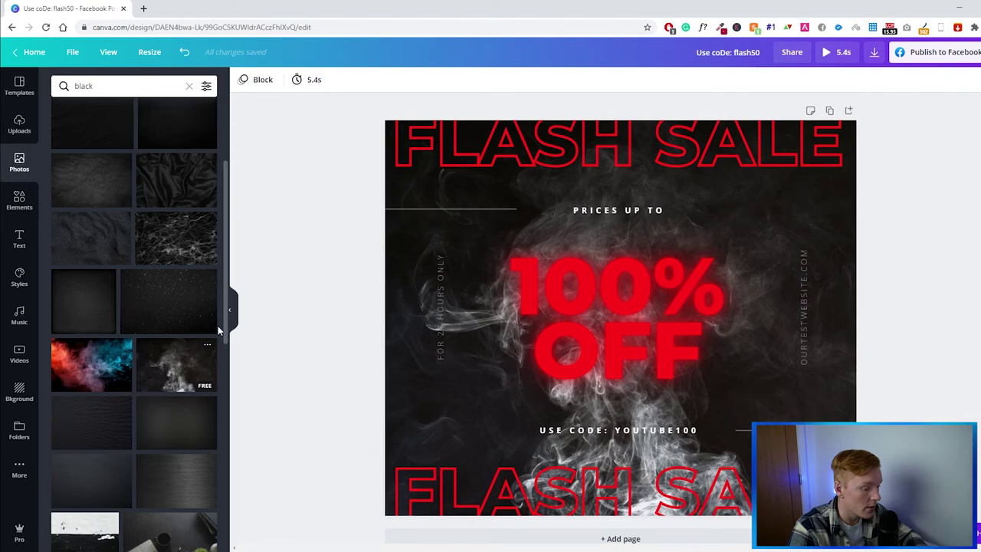
scroll(199, 332, down, 3)
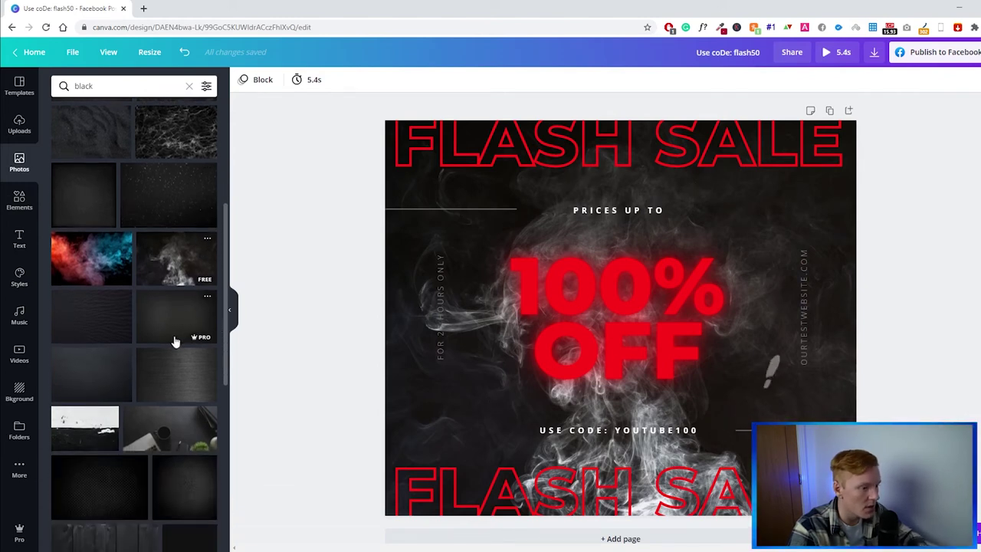
scroll(138, 306, down, 3)
drag(122, 230, 383, 286)
- Try the black leather photo as the background and replace it with the dark texture photo lit in the centre
scroll(138, 291, up, 5)
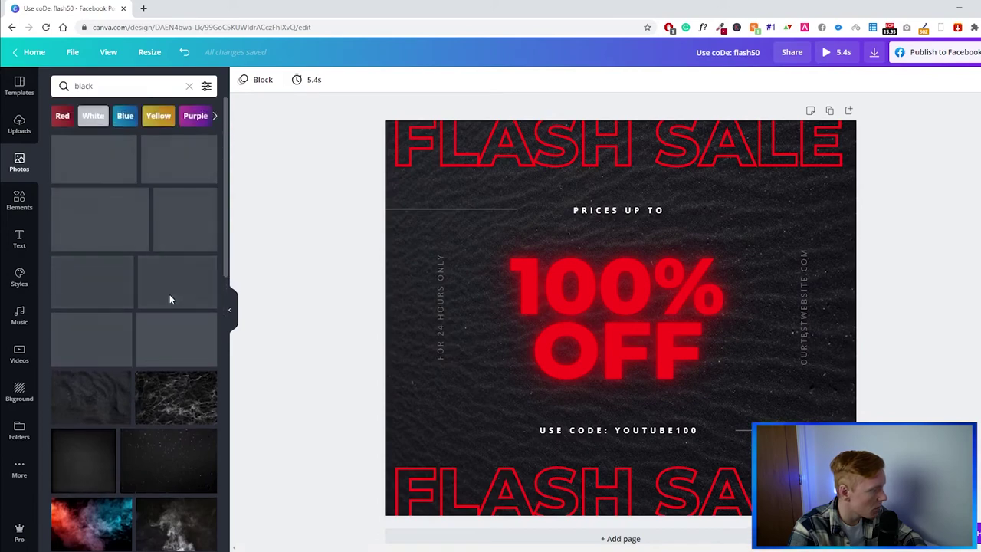
drag(172, 280, 399, 275)
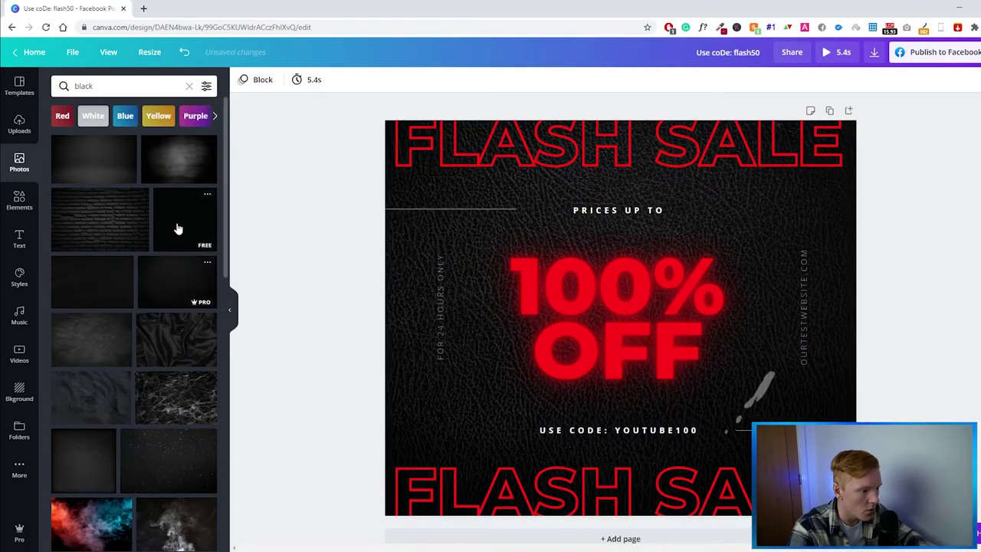
mouse_move(196, 161)
mouse_down()
mouse_move(293, 198)
mouse_move(394, 266)
mouse_up()
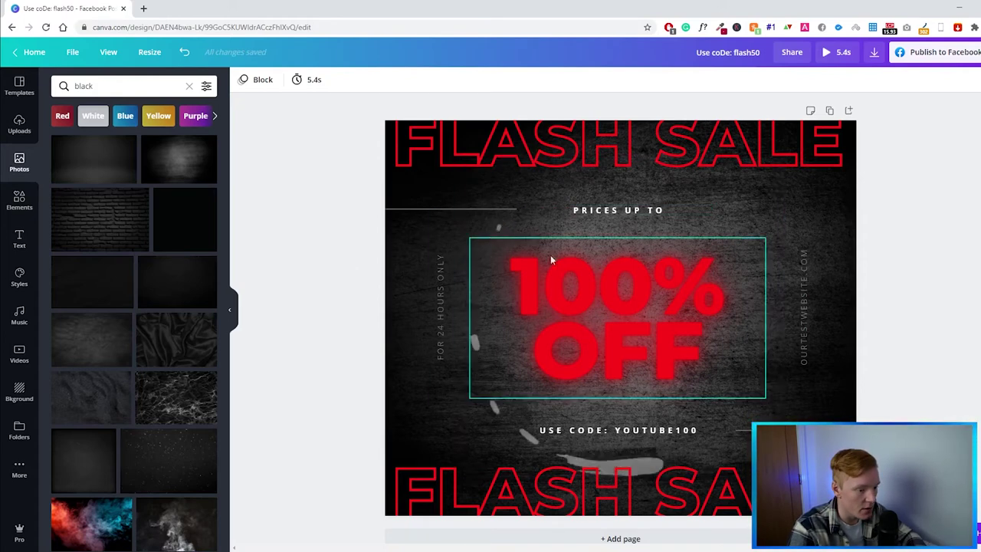
- Recolour the vertical texts "FOR 24 HOURS ONLY" and "OURTESTWEBSITE.COM" white
click(442, 289)
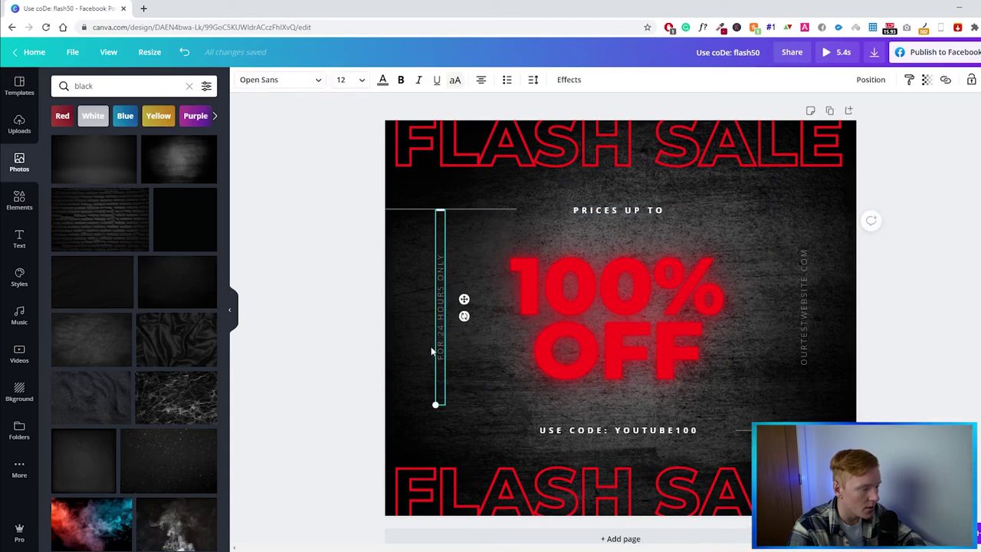
click(382, 80)
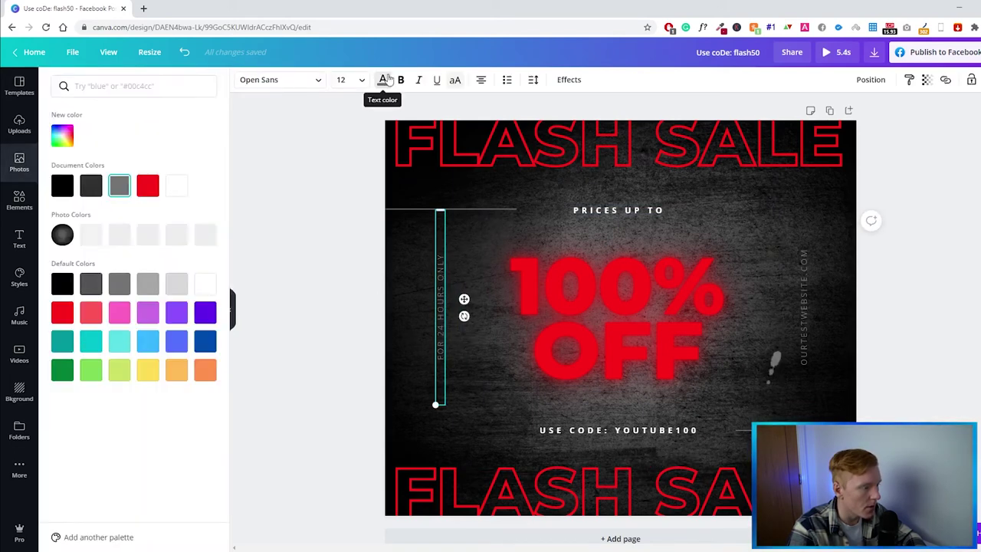
key(Escape)
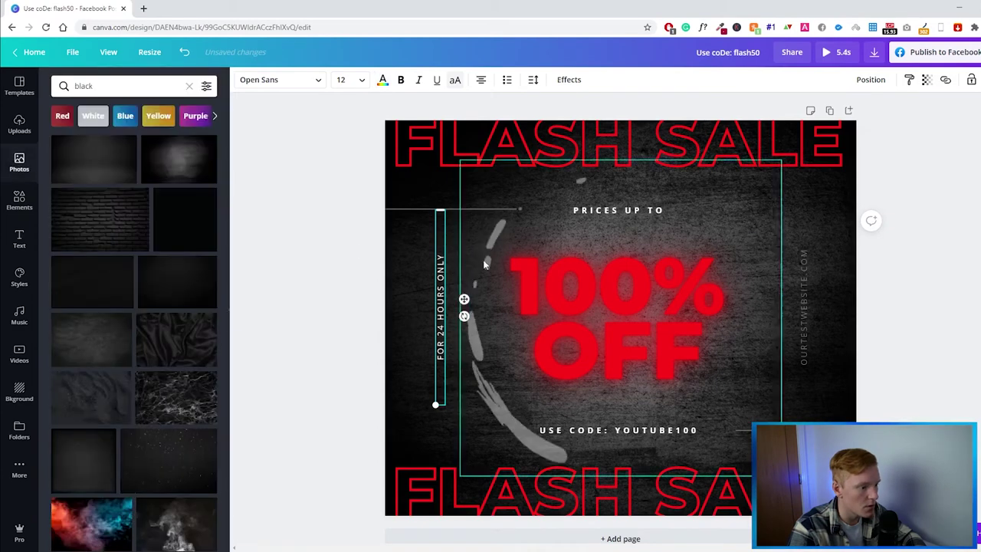
click(804, 261)
click(382, 80)
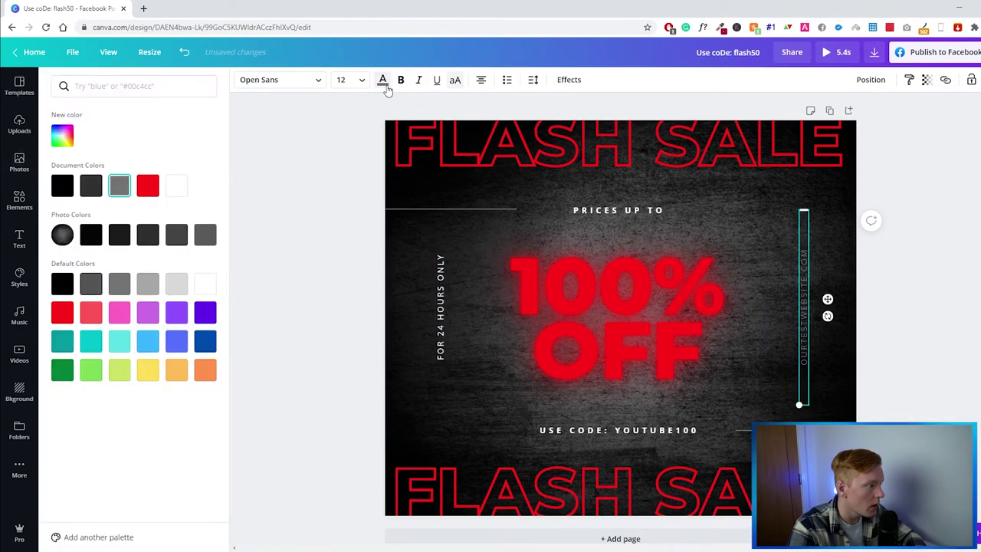
key(Escape)
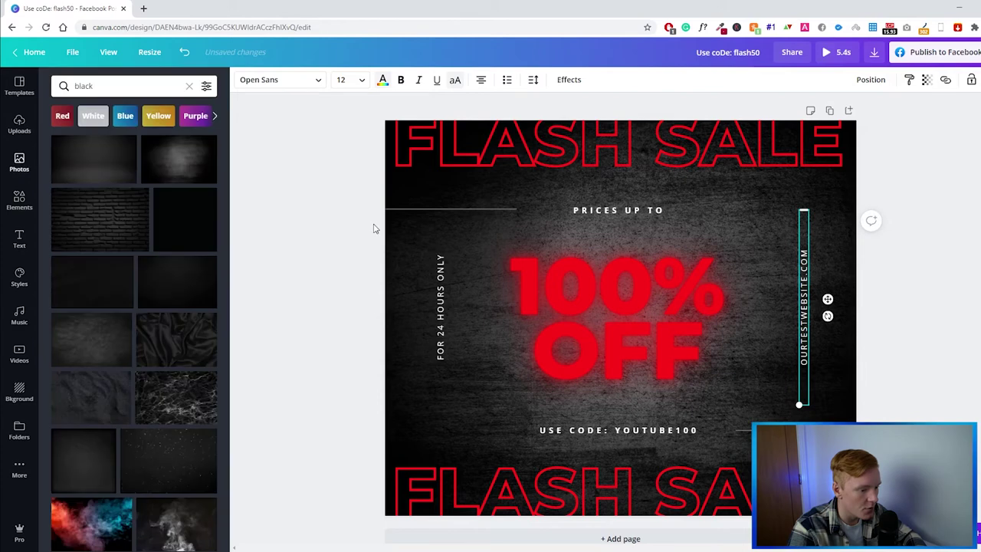
key(Escape)
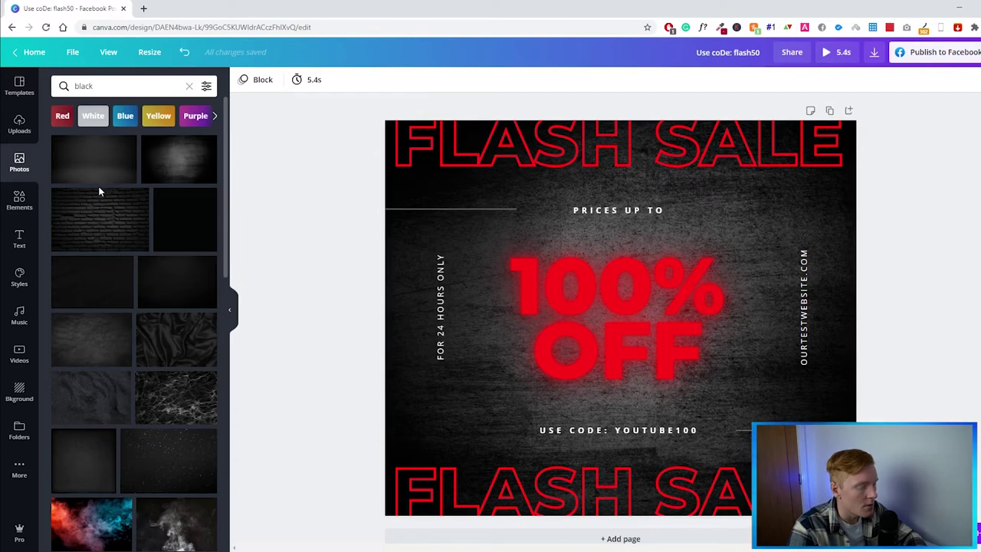
- Browse the elements library, covering lines, shapes, frames, stickers, charts, grids, gradients and the illustration collections
click(20, 200)
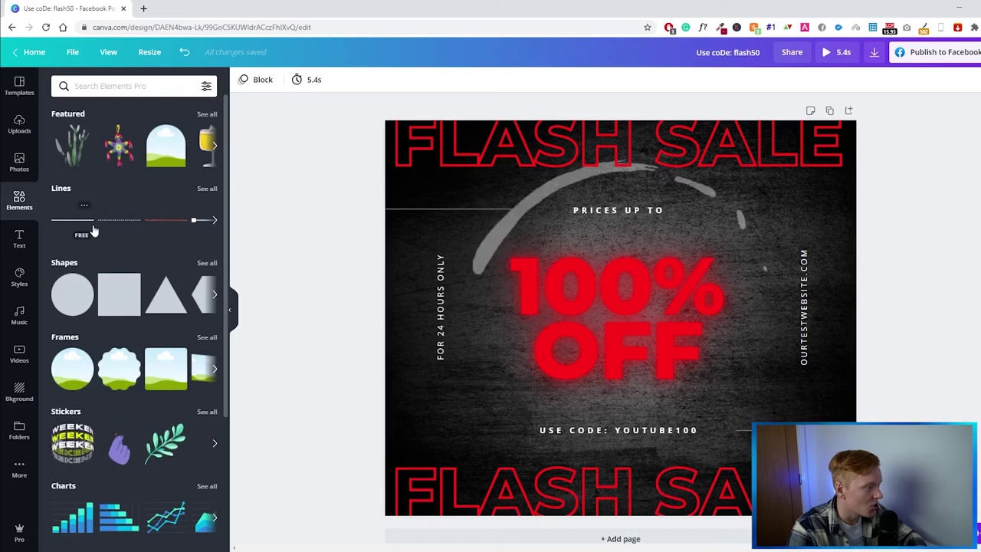
scroll(99, 260, down, 5)
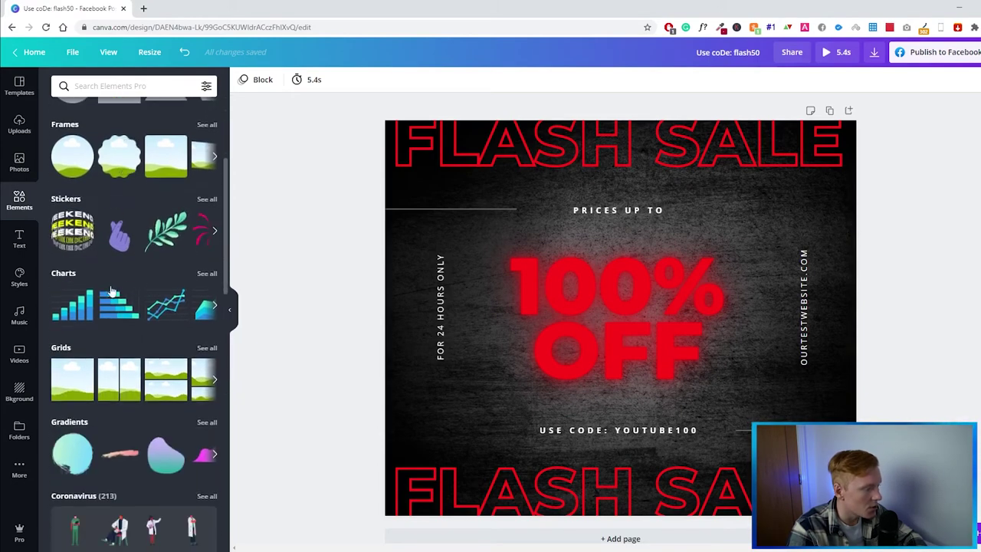
scroll(147, 306, down, 4)
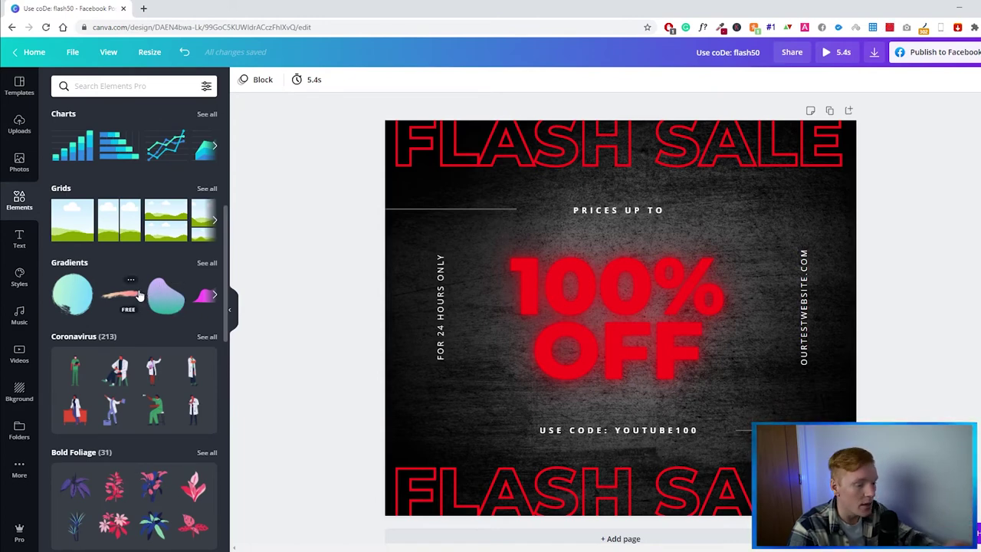
scroll(137, 294, down, 5)
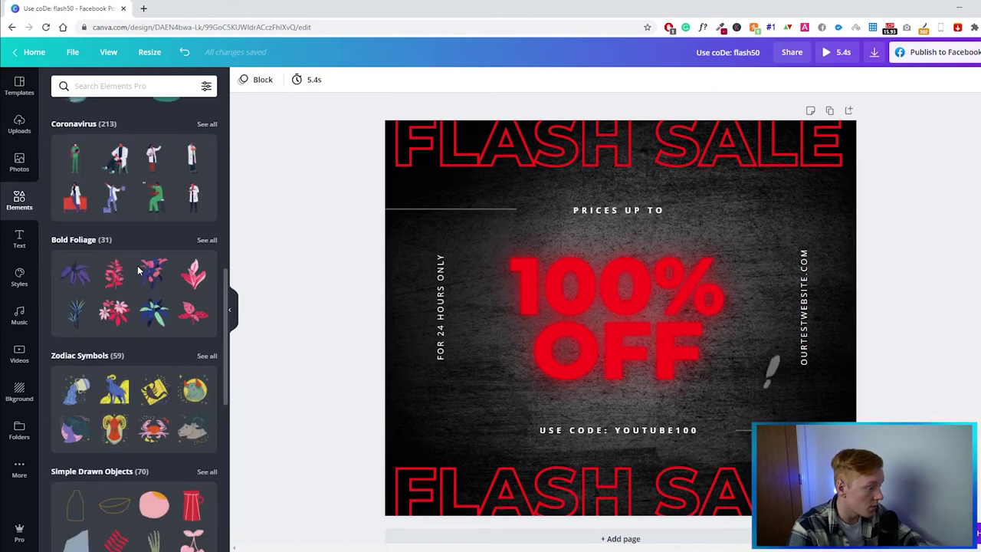
scroll(128, 292, down, 8)
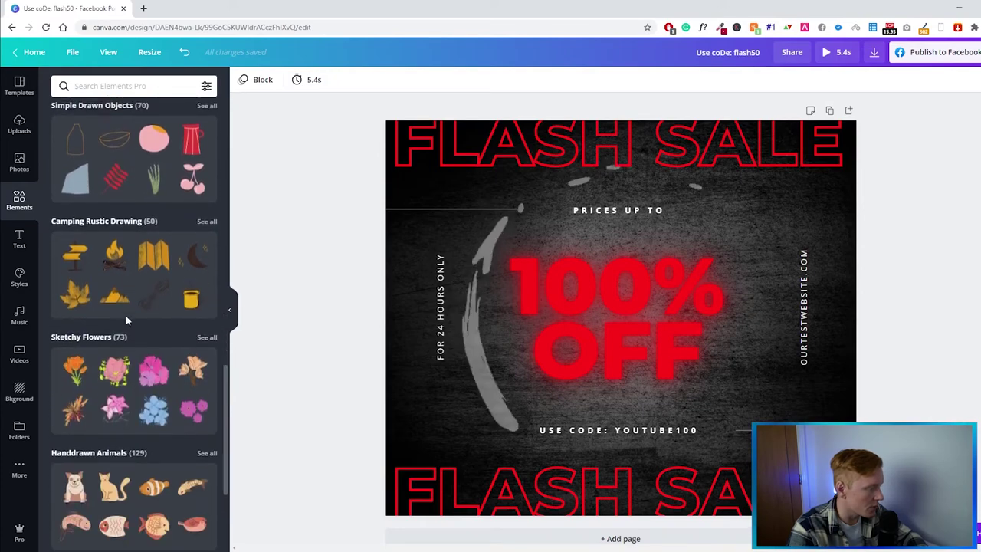
scroll(130, 310, down, 6)
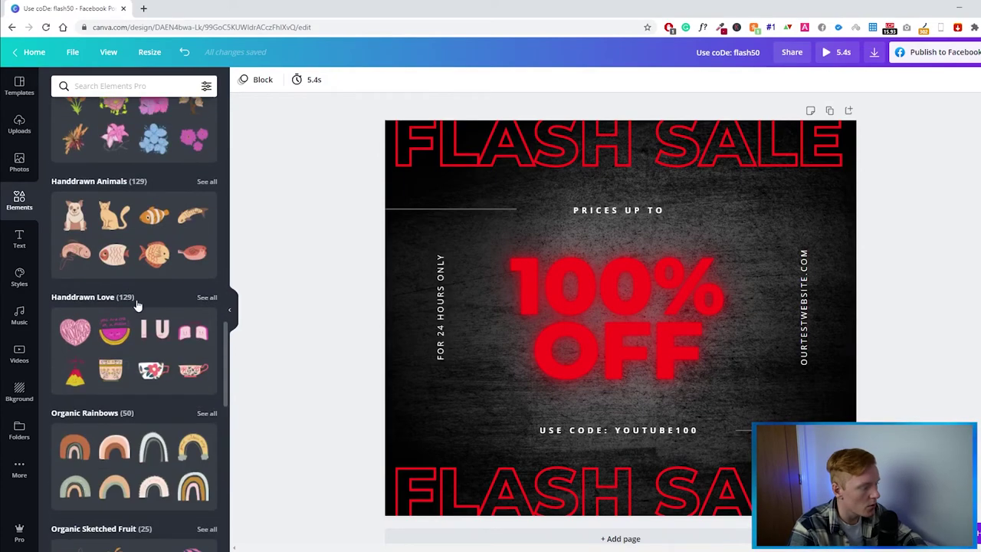
scroll(93, 298, down, 12)
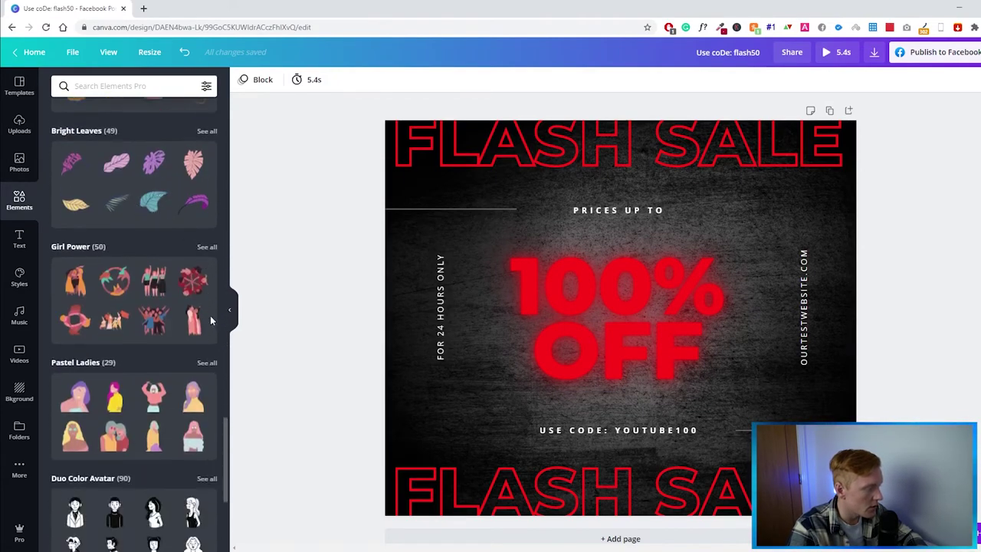
- Browse the remaining illustration collections in the elements library and the further designs in its Gradients and Grids sections
scroll(107, 307, down, 5)
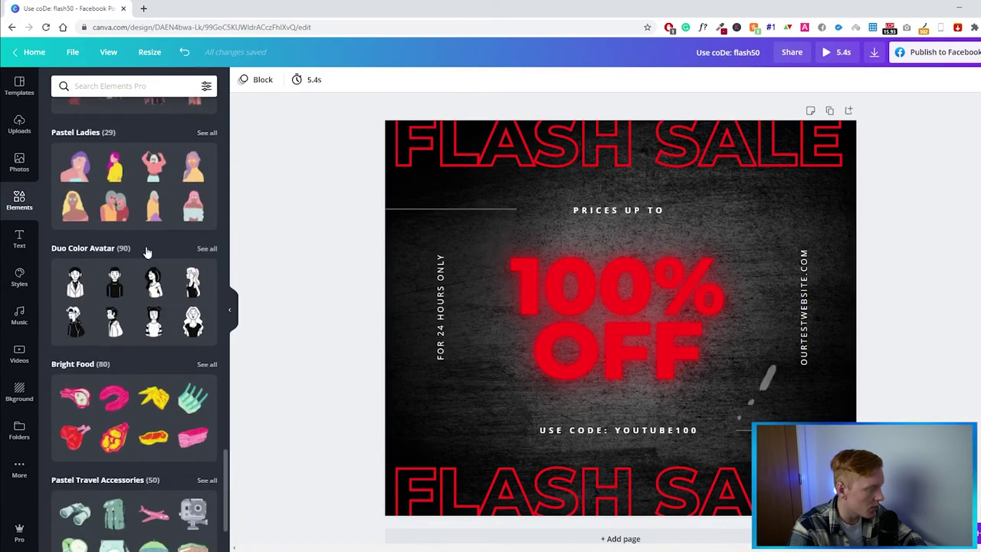
scroll(170, 288, down, 3)
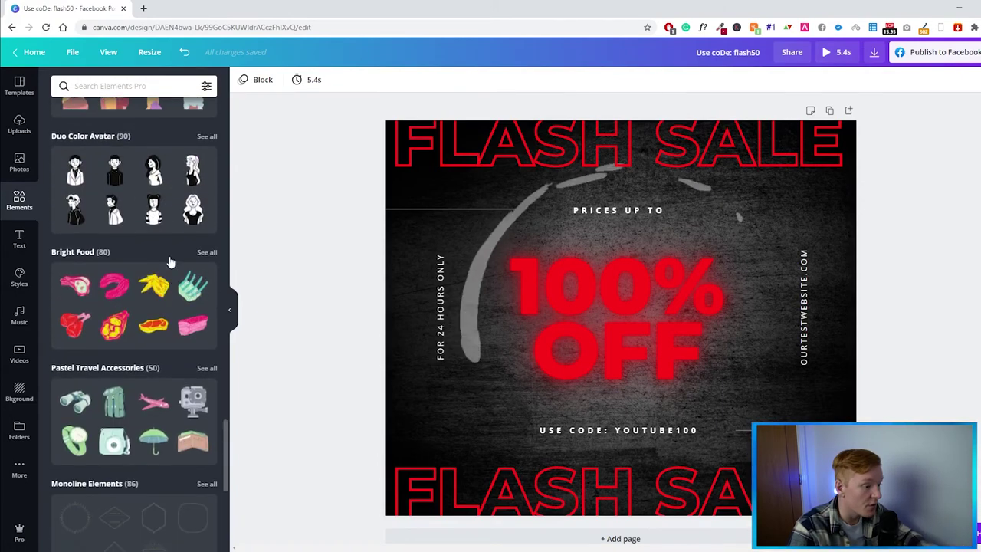
scroll(171, 259, up, 16)
scroll(173, 260, up, 20)
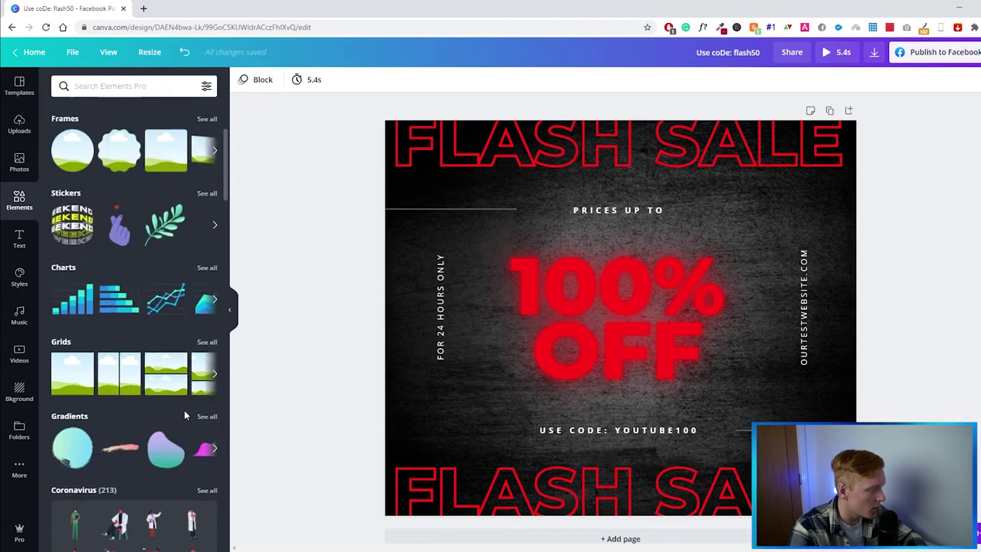
click(214, 448)
click(214, 448)
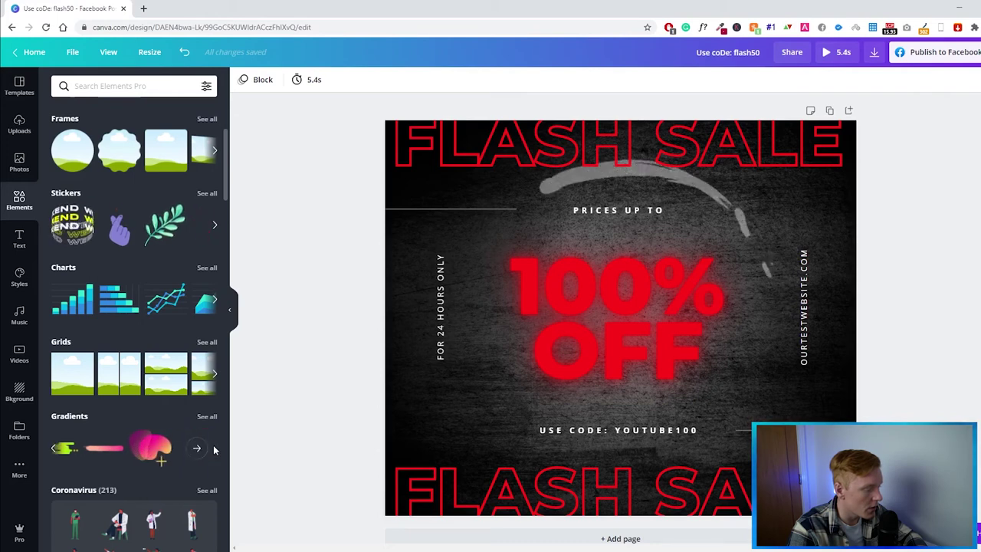
scroll(219, 460, up, 1)
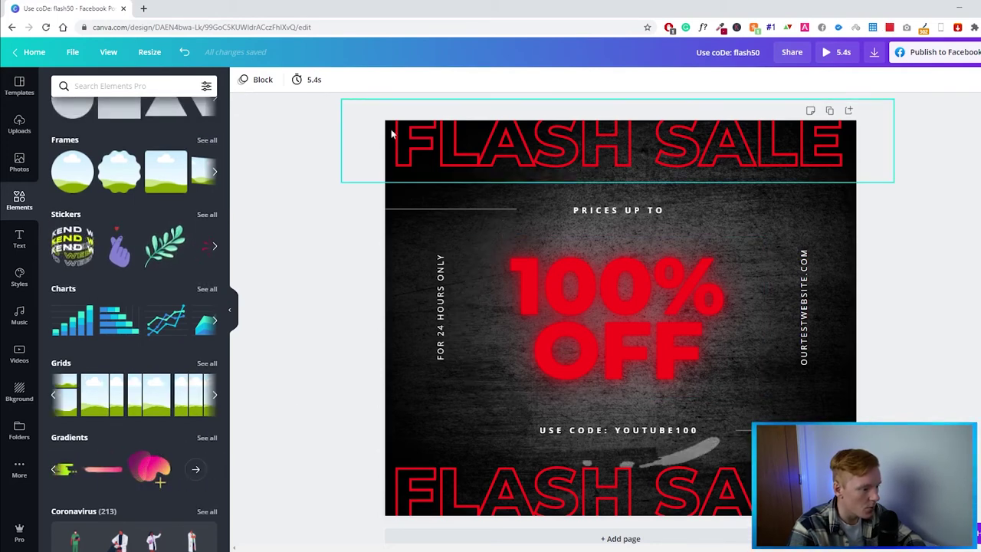
- Add a blank second page to the design
click(620, 539)
scroll(665, 209, up, 5)
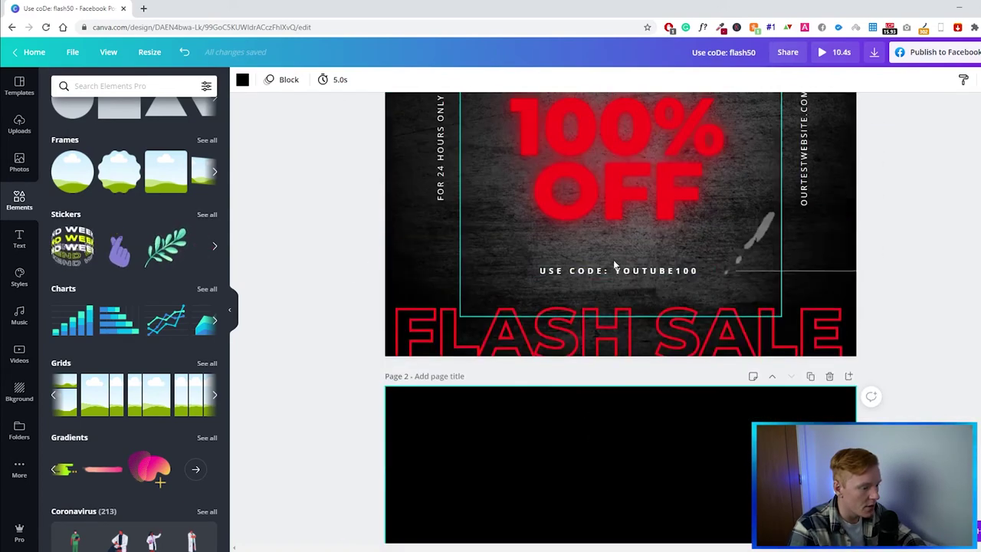
scroll(443, 228, down, 5)
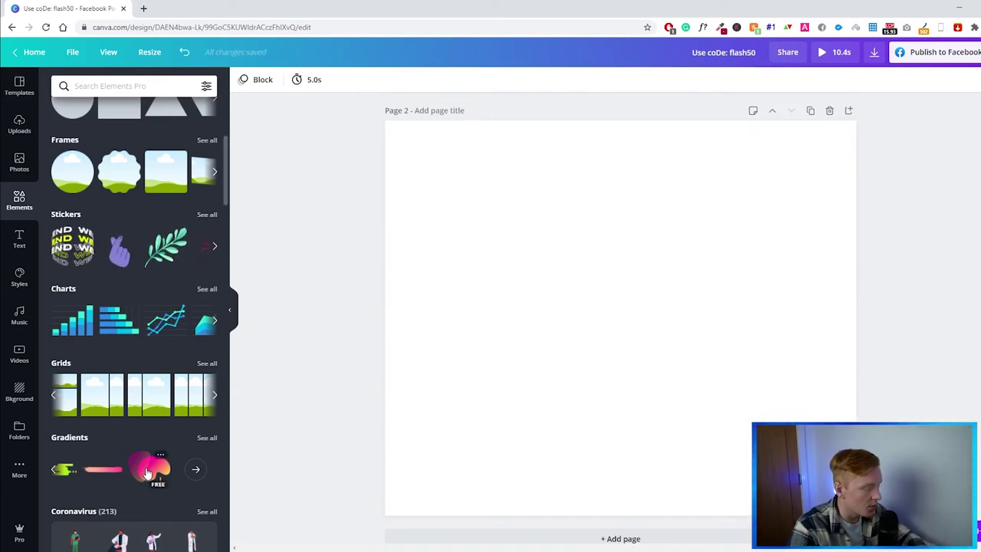
- Insert the pink and yellow gradient blob with dots and a plus sign on page 2, enlarge it and centre it
click(148, 473)
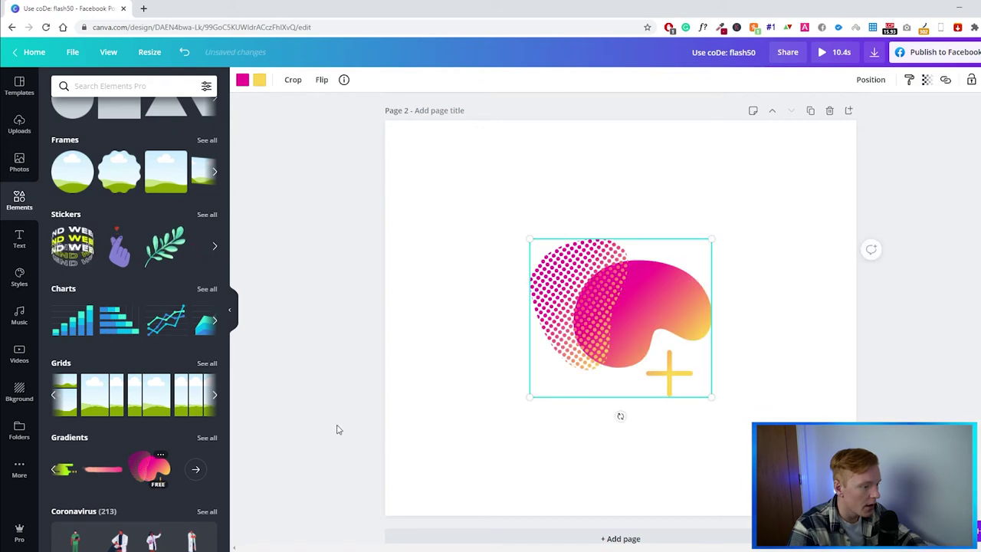
drag(713, 401, 783, 458)
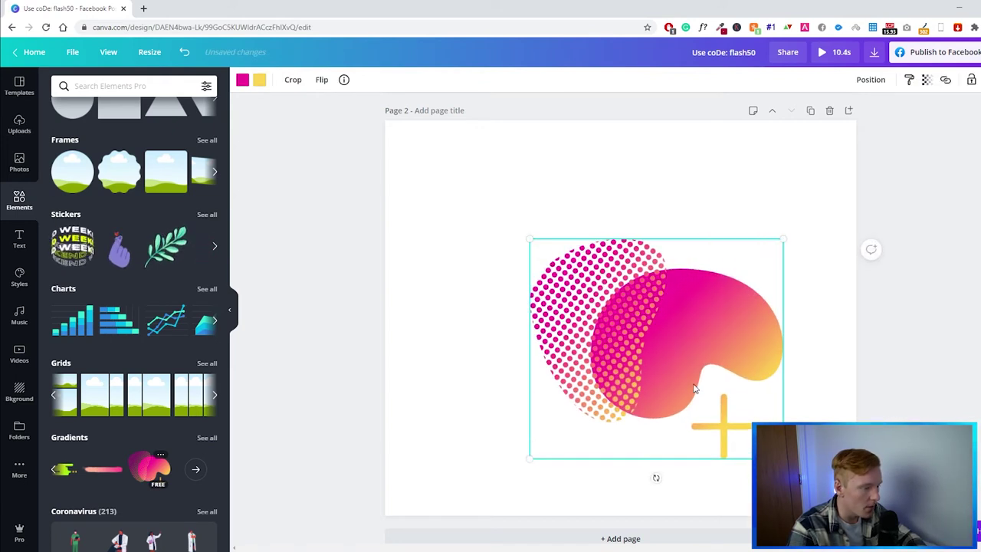
drag(640, 373, 600, 340)
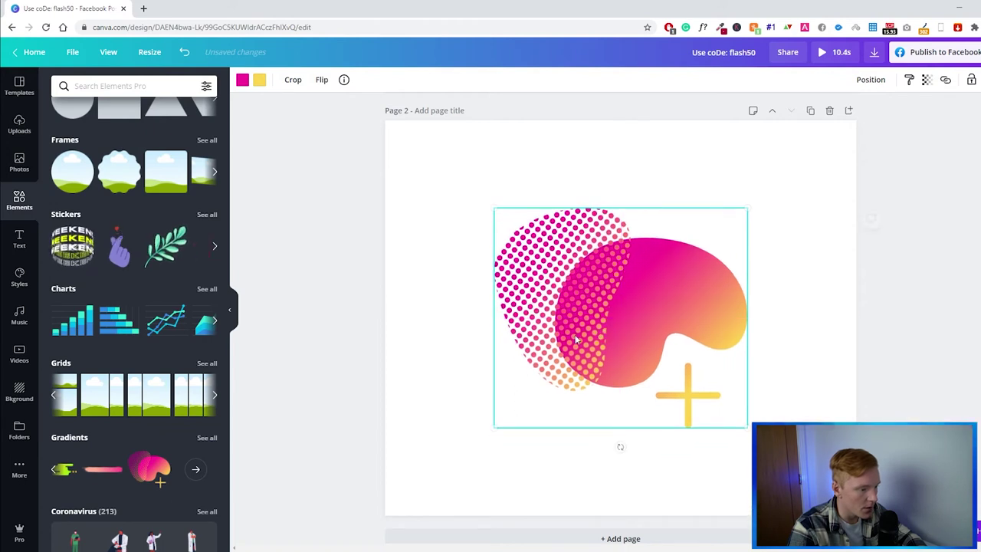
click(415, 310)
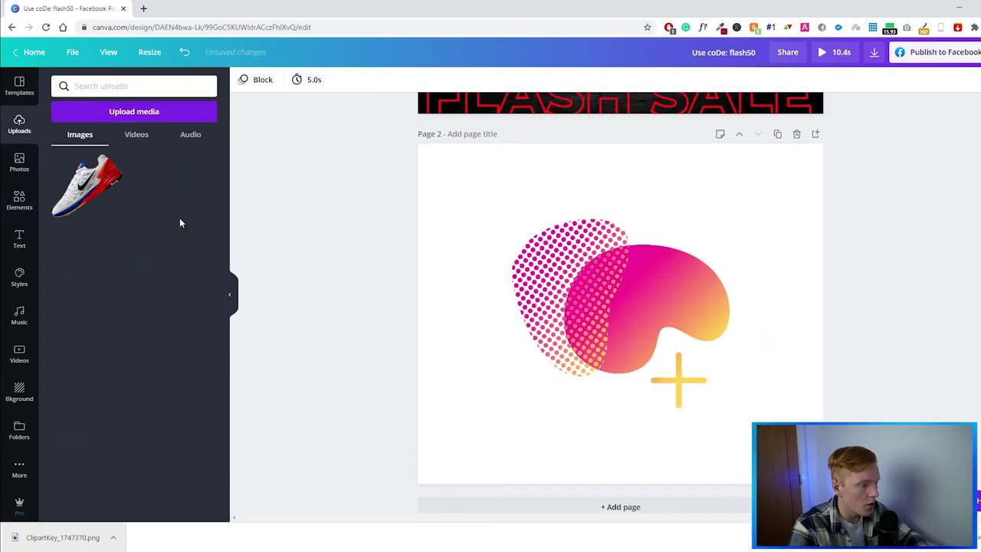
- Place the uploaded Nike shoe image over the gradient graphic, enlarge it slightly beyond the graphic and centre it on page 2
click(98, 184)
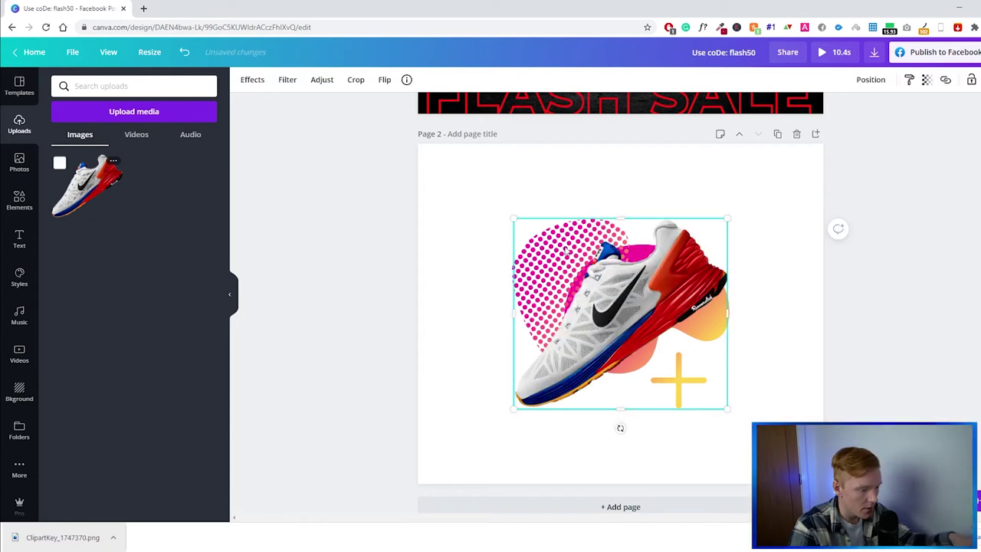
drag(521, 224, 466, 177)
drag(589, 264, 610, 285)
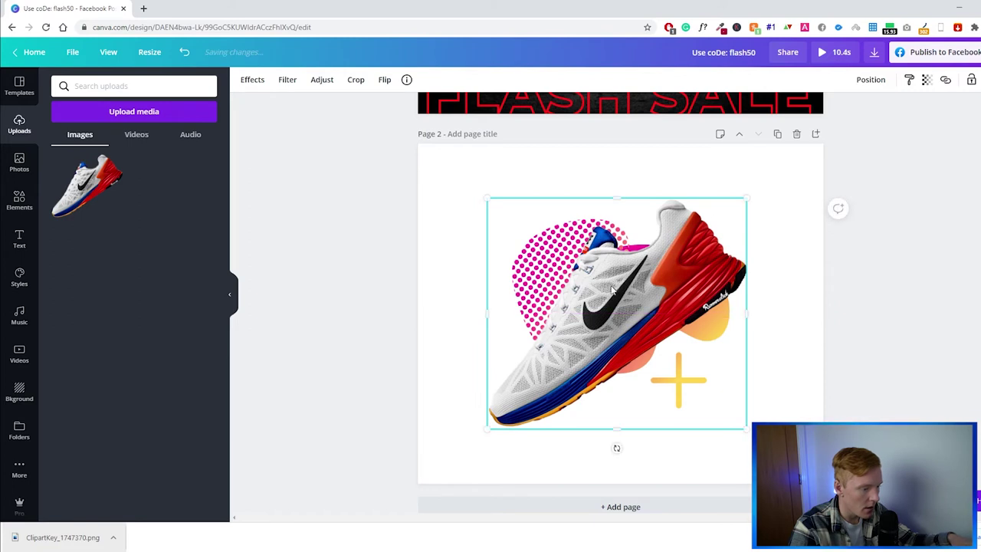
mouse_move(490, 197)
mouse_down()
mouse_move(549, 242)
mouse_move(534, 222)
mouse_move(484, 200)
mouse_up()
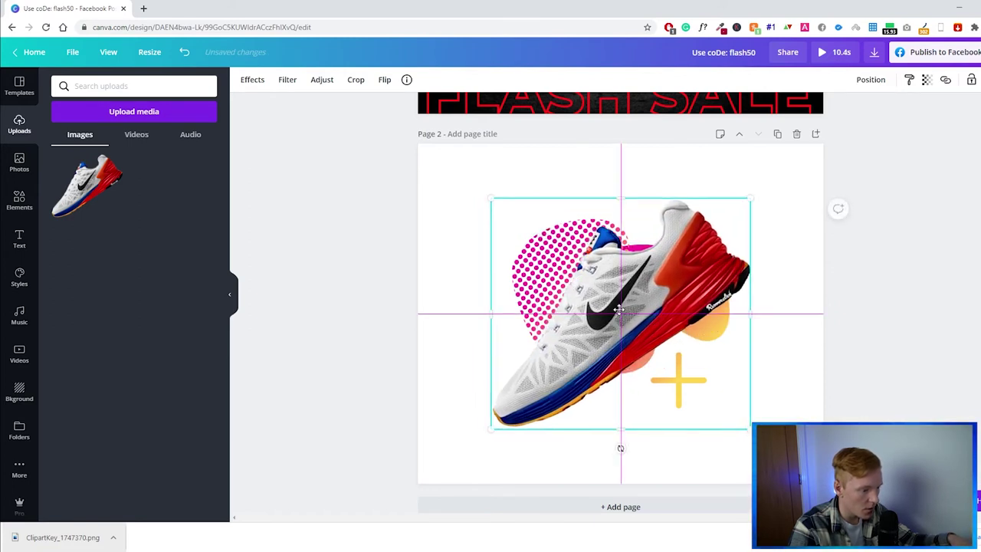
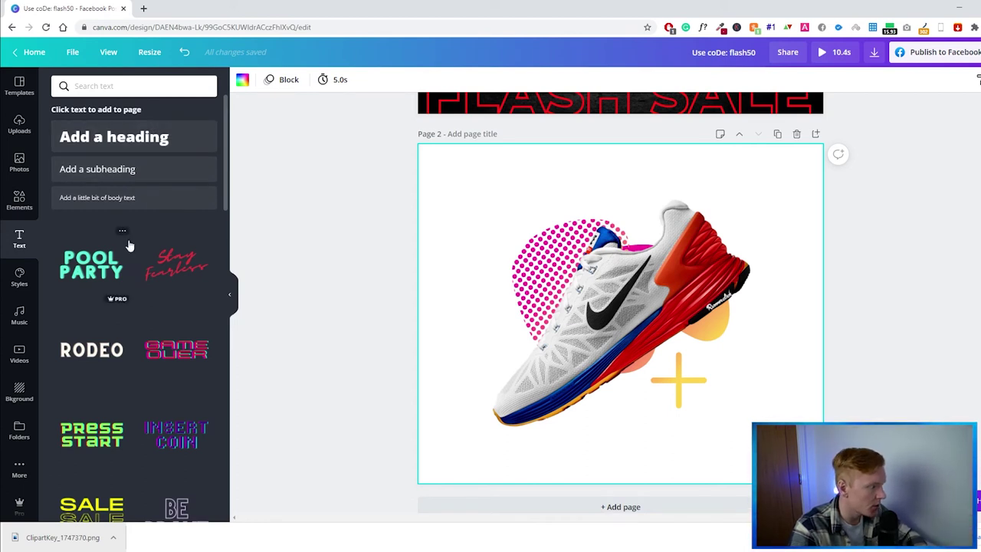
- Insert the "PLANET ARCADIA" glitch text style on page 2 and move it to the lower part of the page
scroll(142, 247, down, 5)
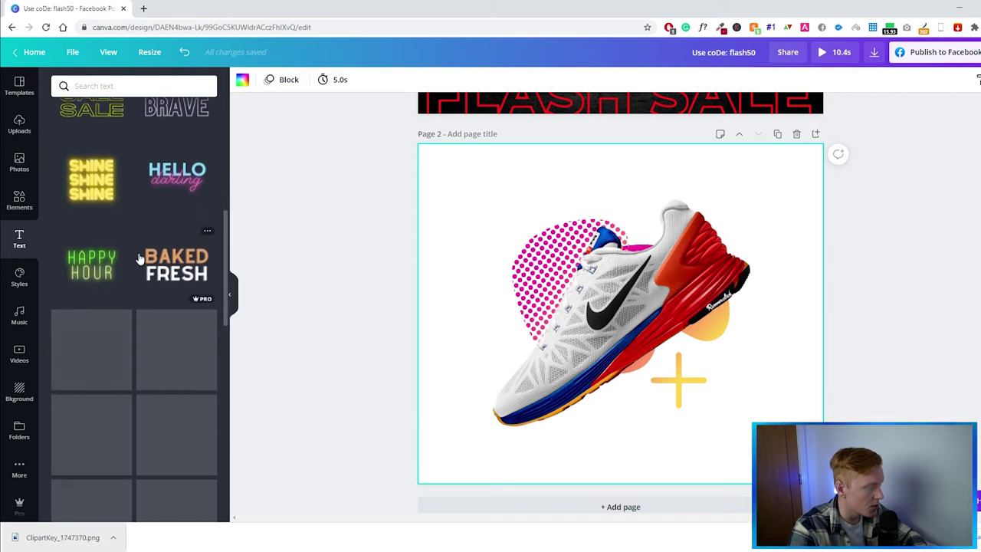
scroll(138, 266, down, 4)
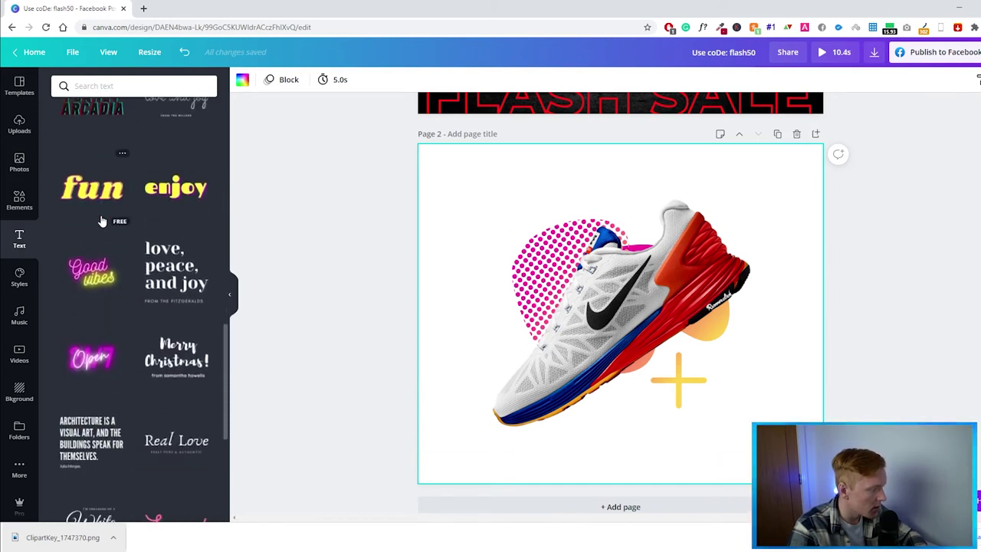
click(102, 214)
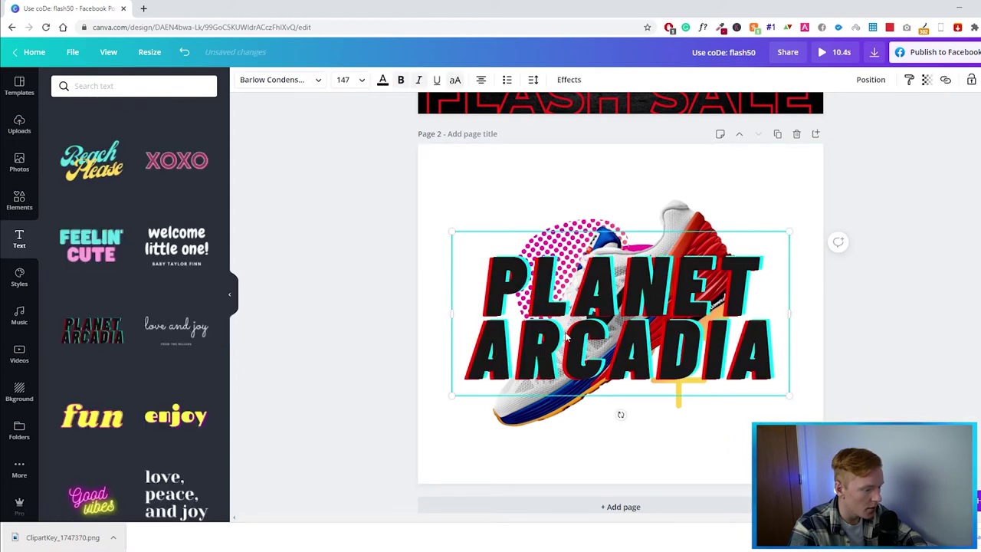
drag(568, 340, 568, 420)
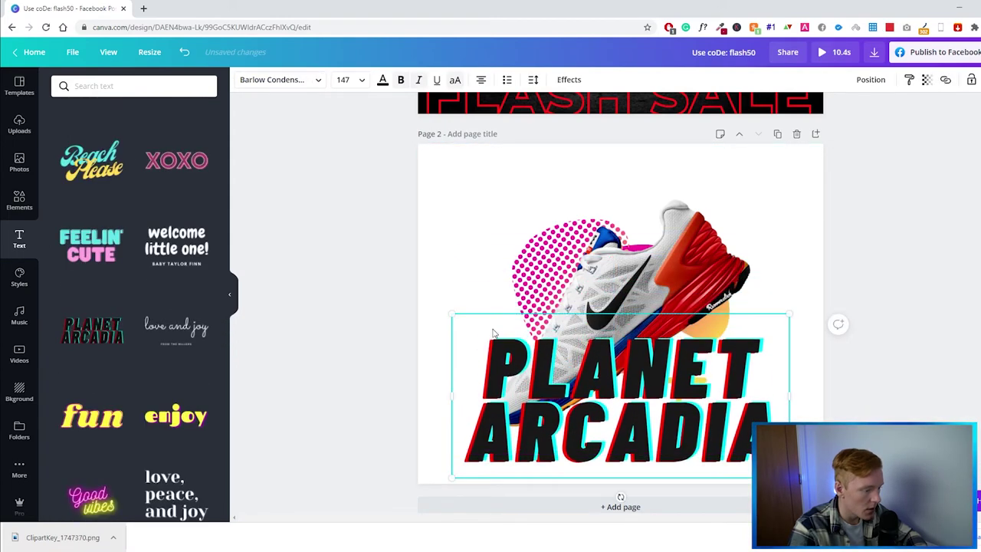
- Set the "PLANET ARCADIA" text to size 72 and centre it below the shoe near the page's lower edge
click(357, 79)
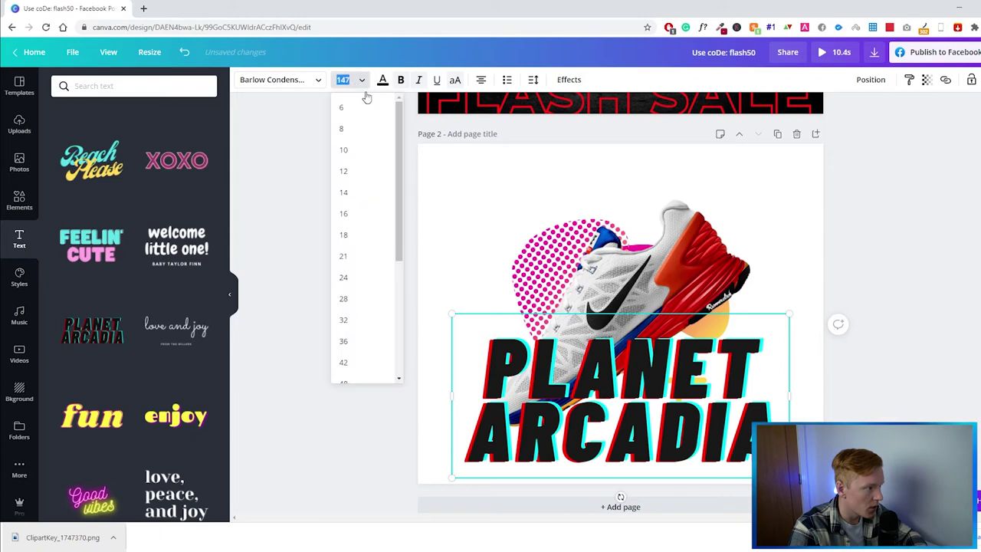
scroll(360, 268, down, 3)
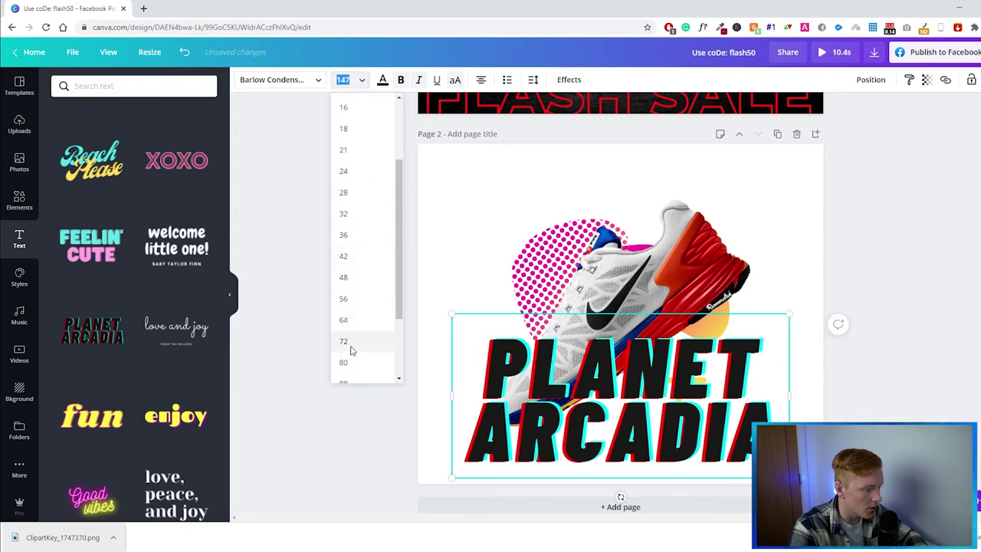
click(352, 342)
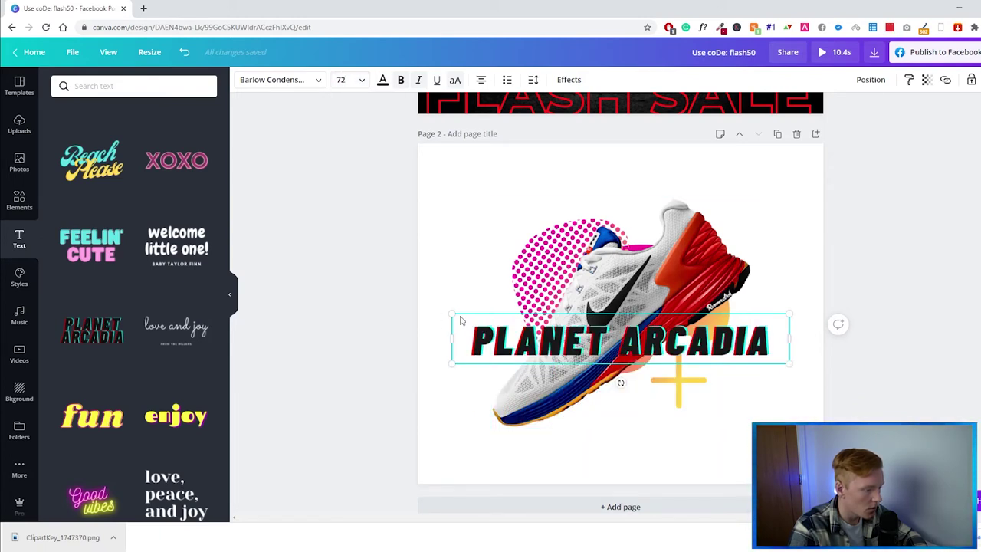
drag(483, 334, 485, 441)
- Replace the "PLANET ARCADIA" text with "NIKE SHOES SALE"
click(528, 451)
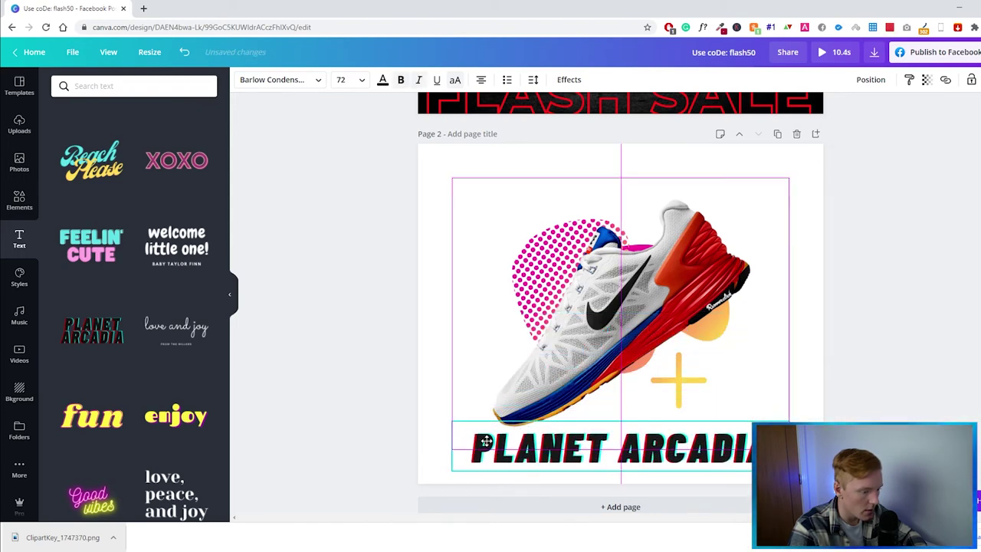
double_click(534, 454)
text(NIKE)
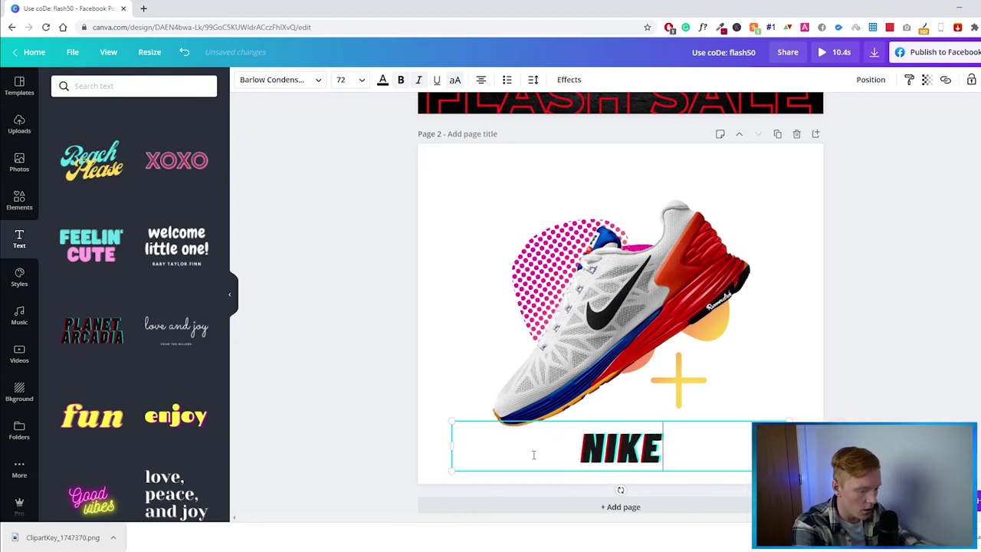
text( SHOES SAL)
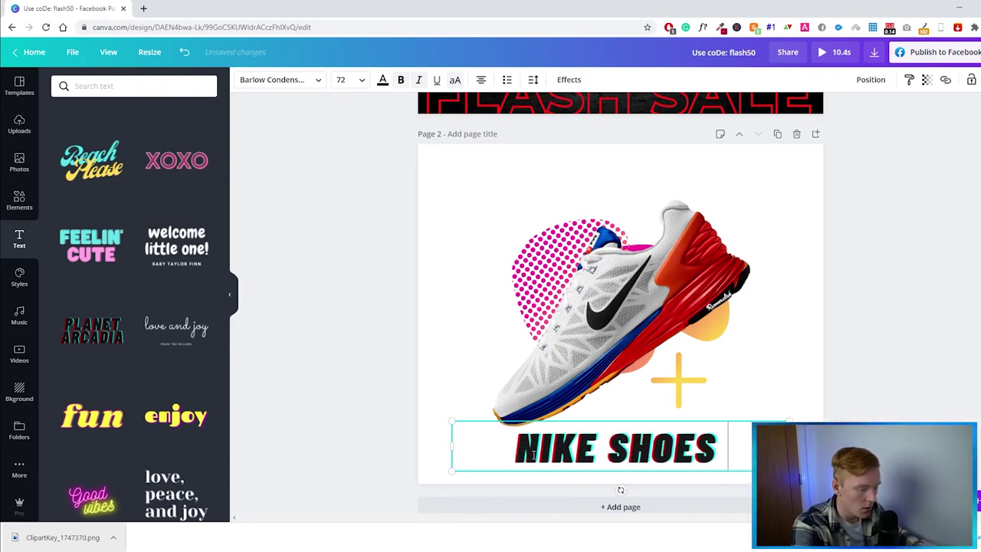
click(487, 416)
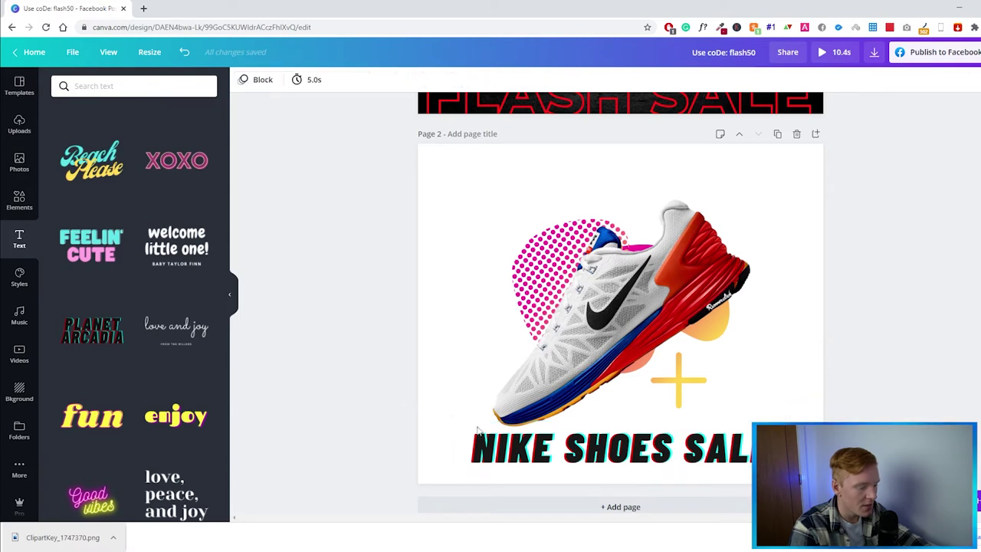
- Try the cyan-magenta and cyan-red colour pairs of the Glitch effect on the "NIKE SHOES SALE" text
click(607, 425)
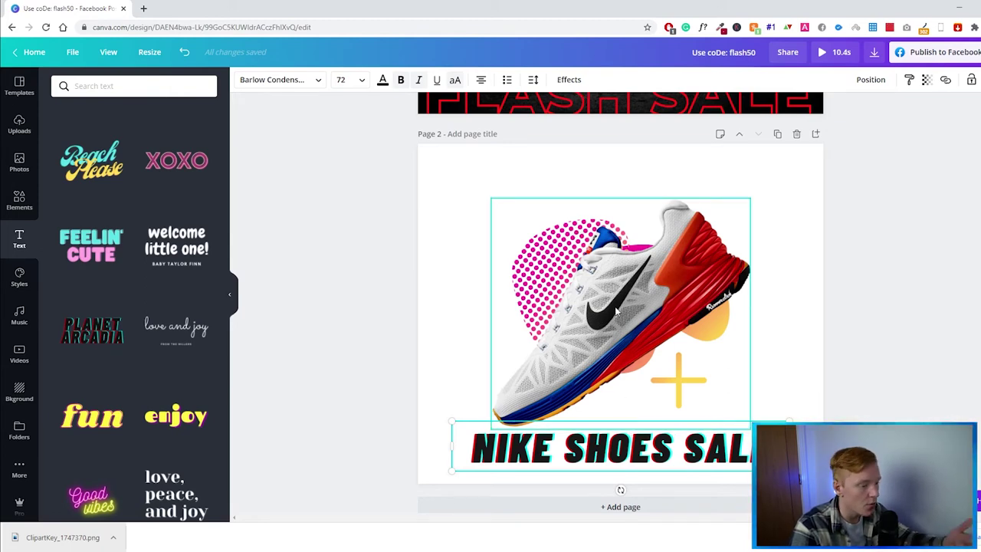
click(567, 80)
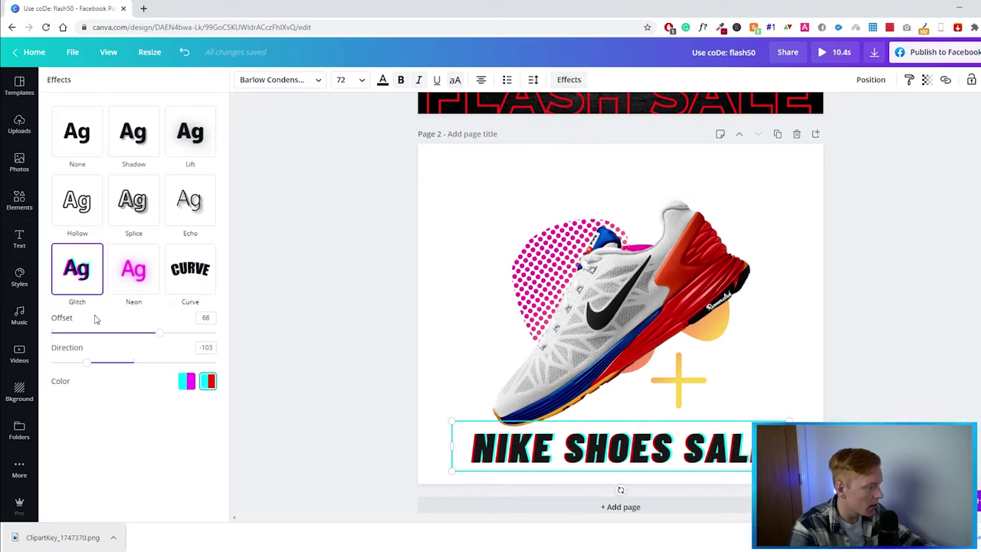
click(186, 381)
click(208, 383)
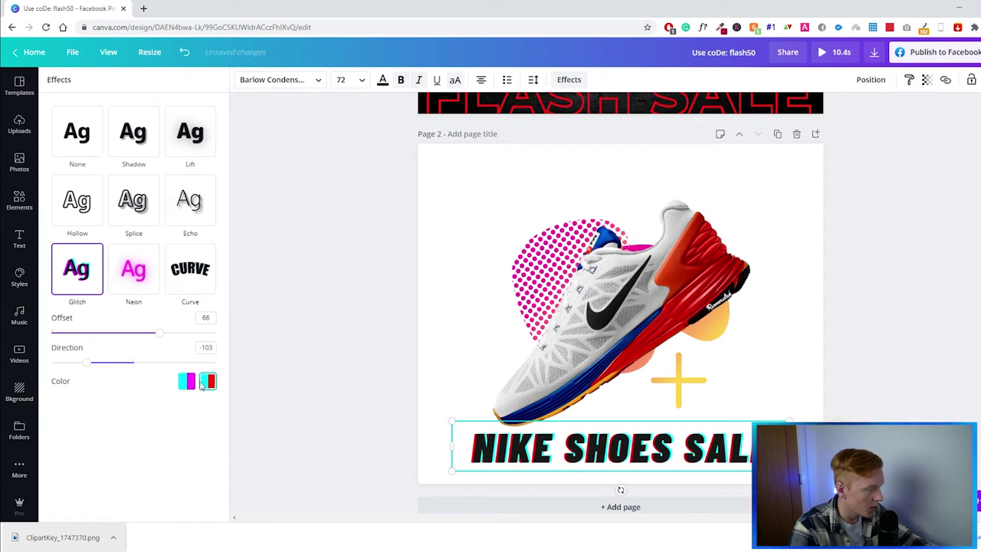
click(188, 383)
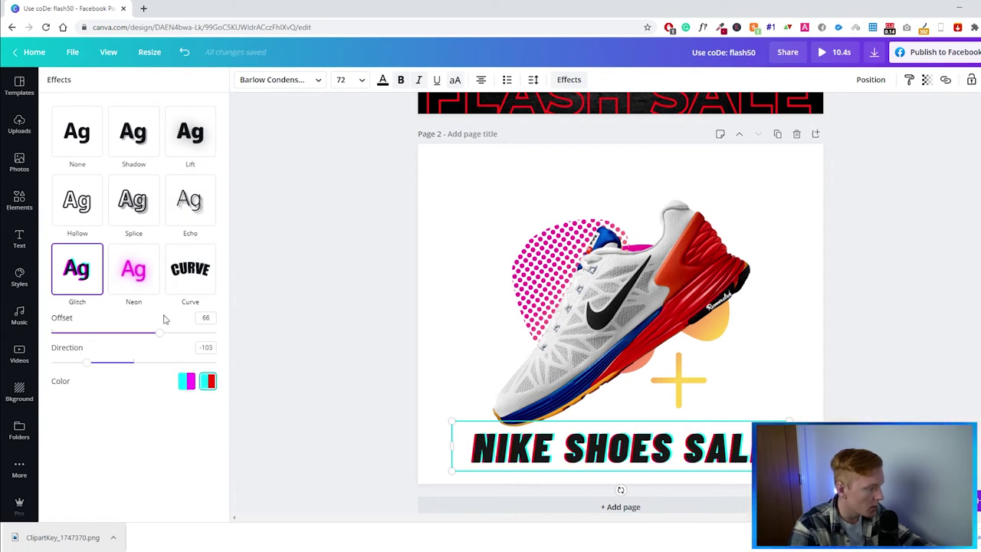
- Try the Curve, Neon, Splice and Hollow effects on the "NIKE SHOES SALE" text and apply Echo
click(190, 270)
click(143, 288)
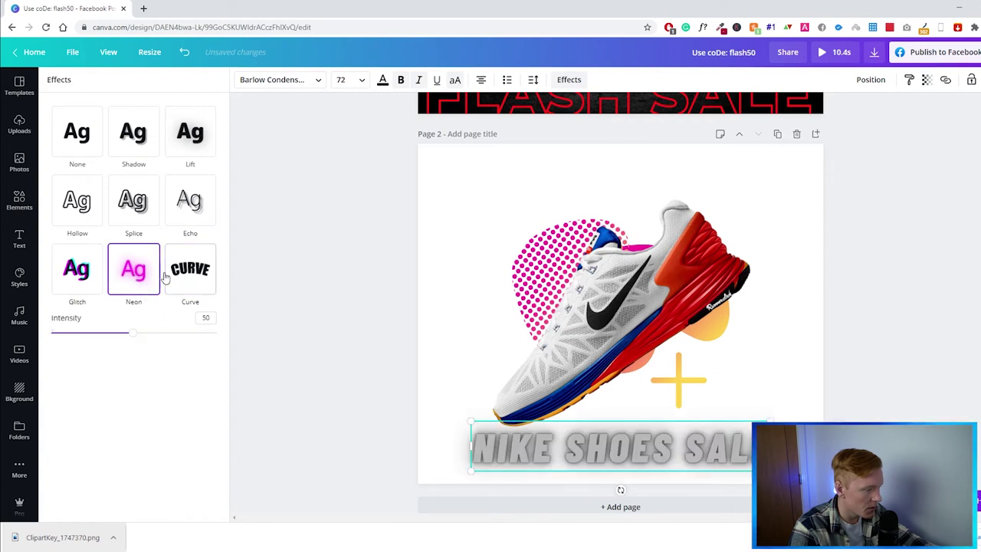
click(173, 213)
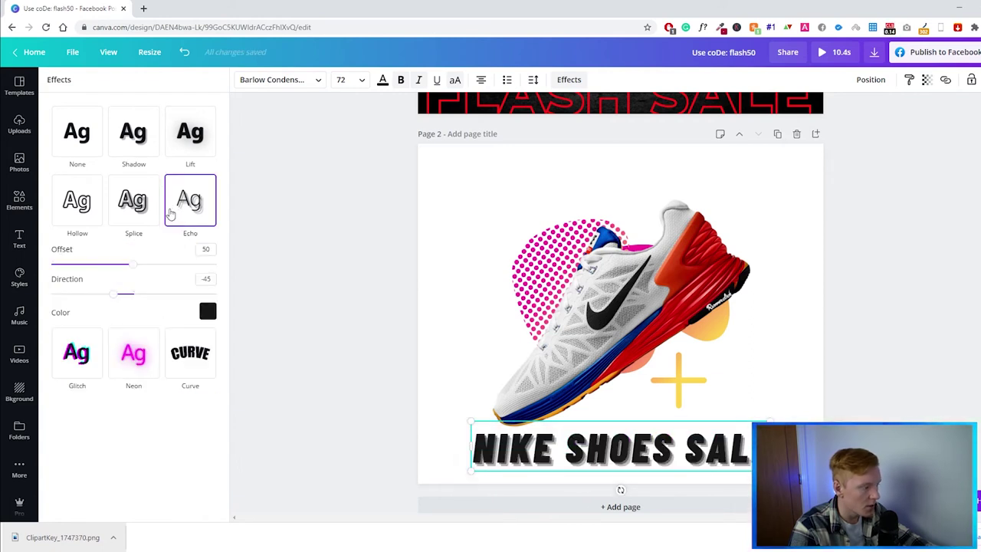
click(146, 213)
click(73, 209)
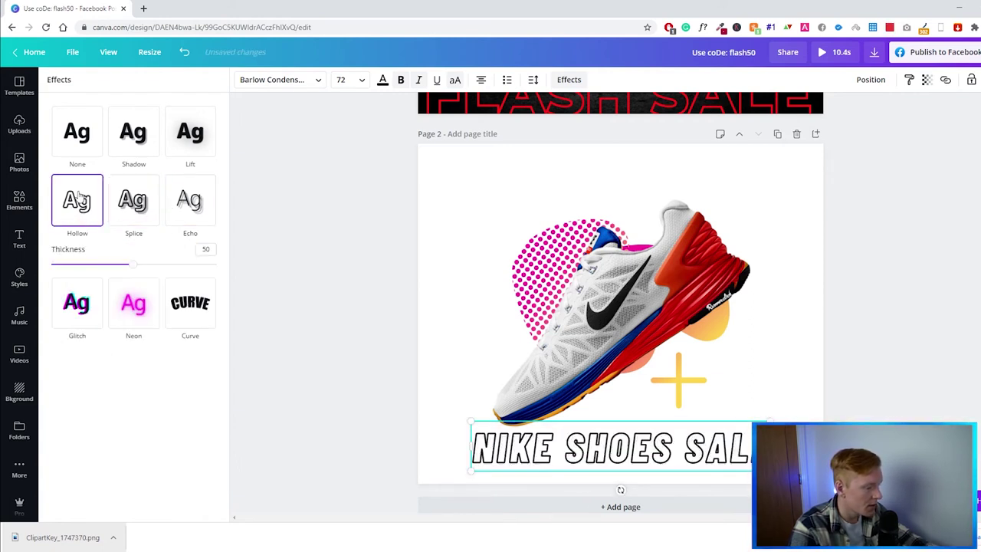
click(125, 197)
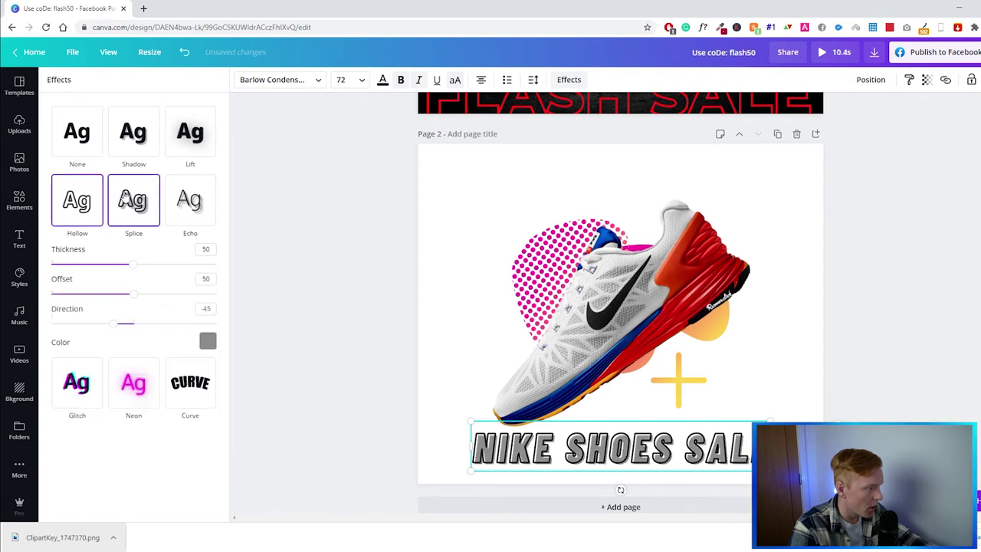
click(186, 204)
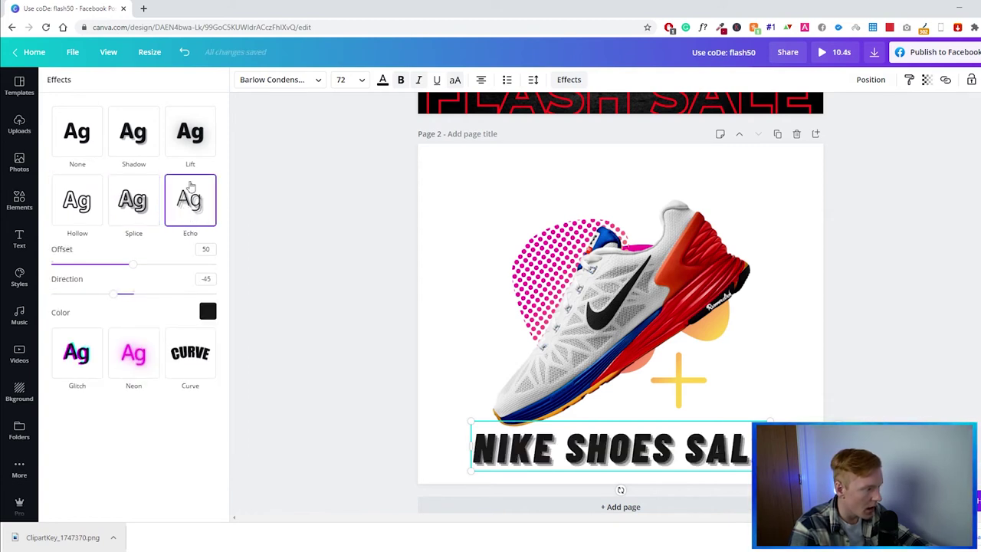
- Try the Lift, Shadow and None effects on the "NIKE SHOES SALE" text and return to Echo
click(188, 137)
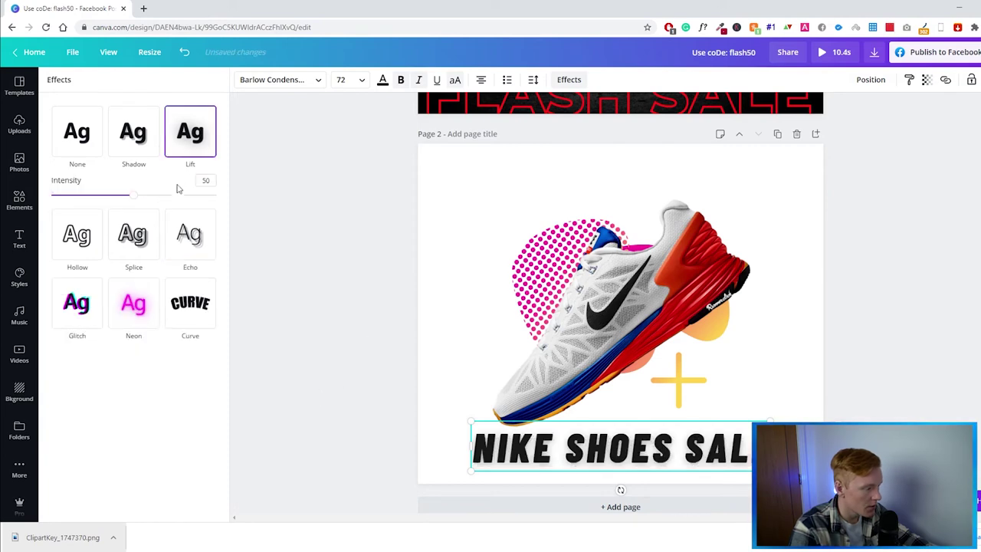
click(140, 134)
click(94, 146)
click(184, 132)
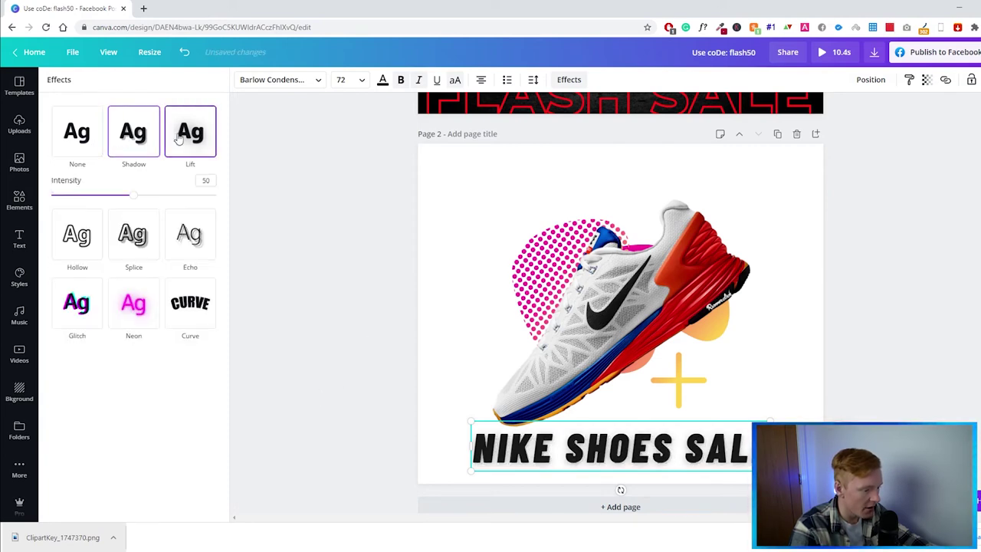
click(145, 138)
click(102, 138)
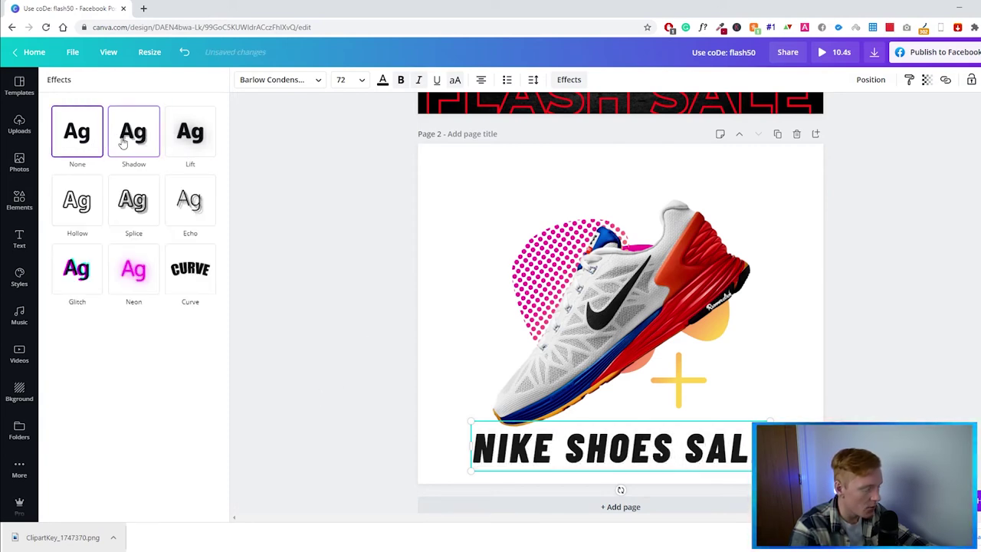
click(146, 142)
click(192, 141)
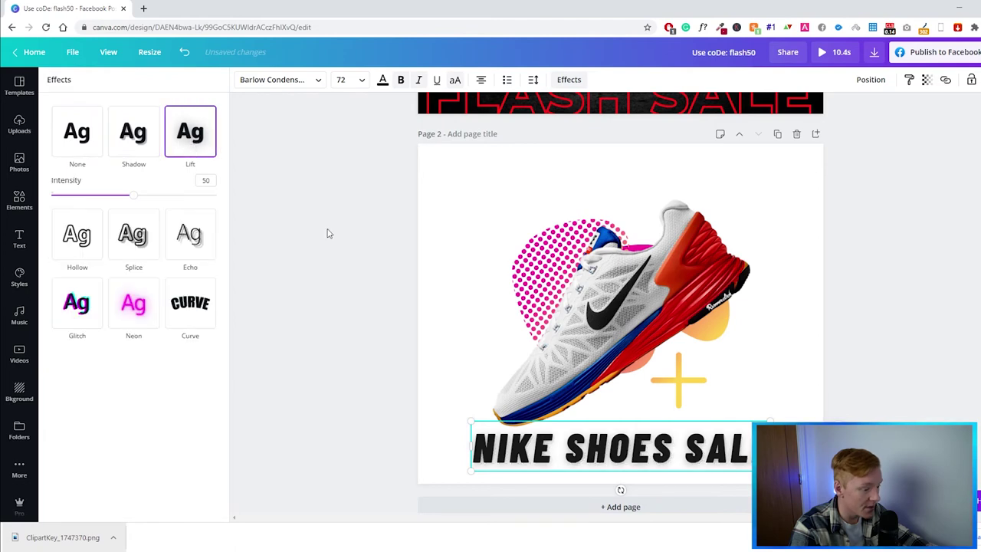
click(197, 252)
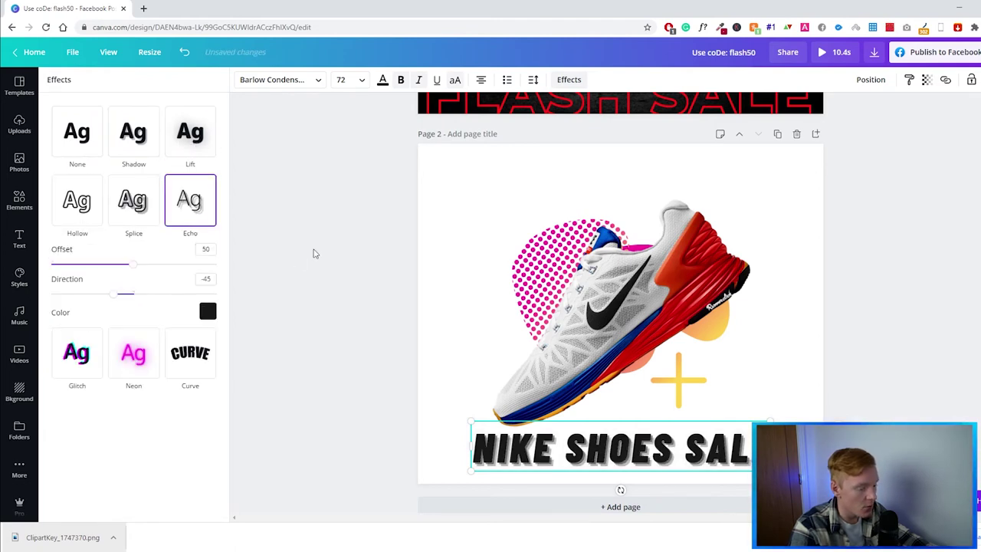
click(373, 267)
click(360, 269)
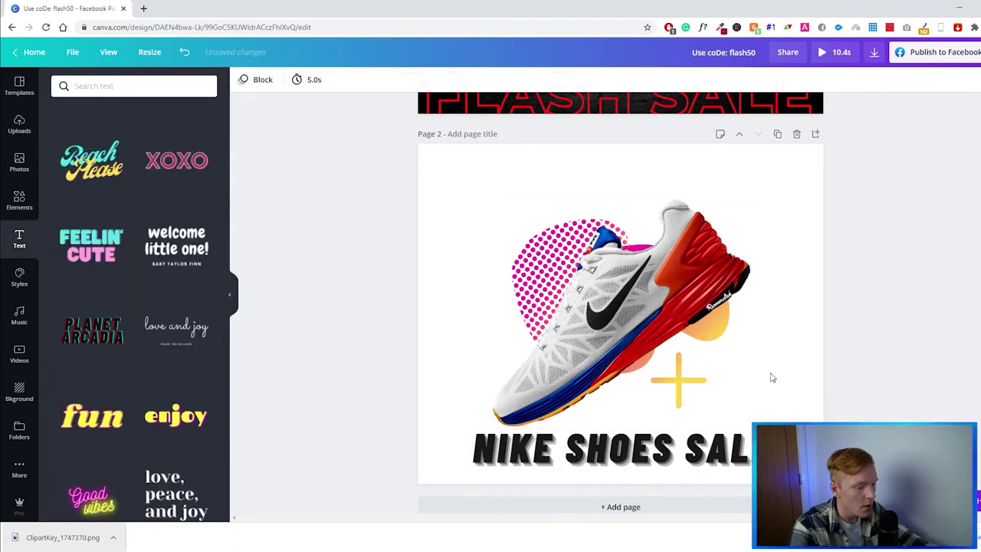
- Set the Echo effect of the "NIKE SHOES SALE" text to direction -46 and offset 27
click(727, 450)
click(567, 79)
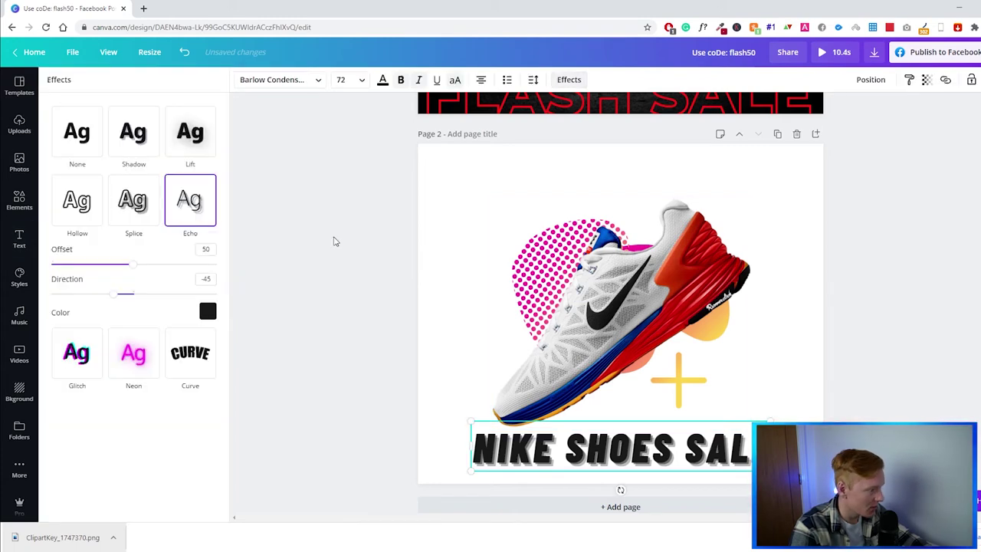
mouse_move(119, 298)
mouse_down()
mouse_move(100, 298)
mouse_move(113, 299)
mouse_up()
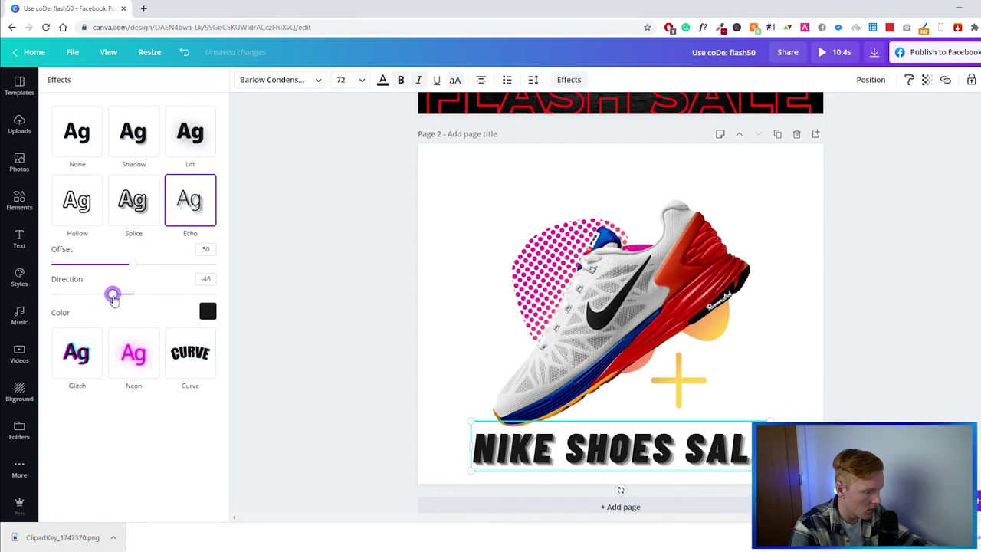
drag(135, 267, 96, 273)
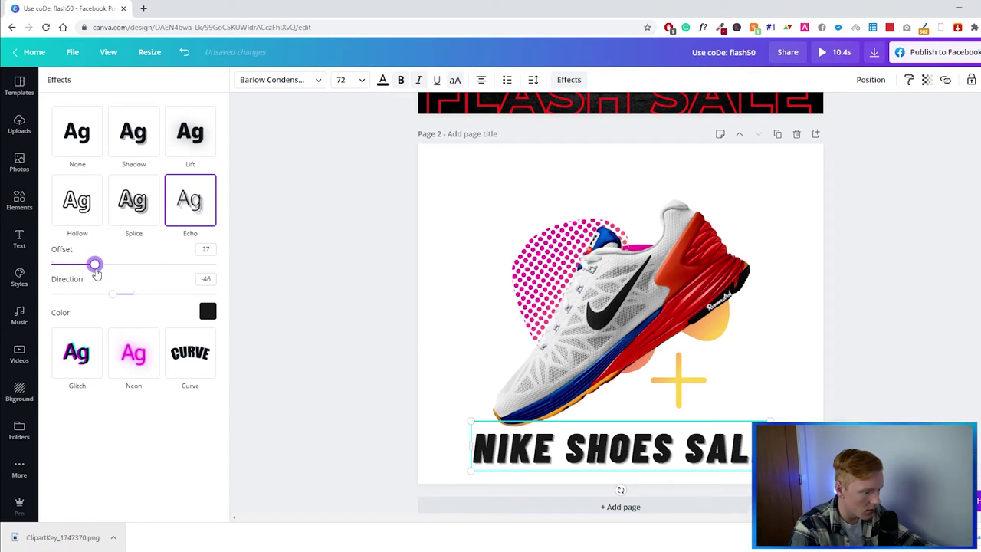
click(341, 272)
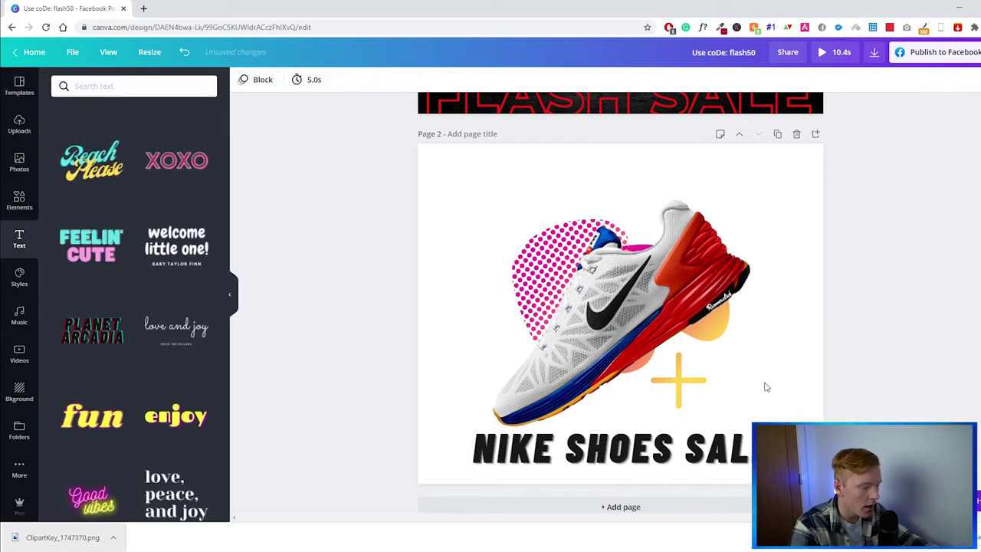
- Recolour the "NIKE SHOES SALE" text with pure black from the document colours
click(651, 441)
click(382, 80)
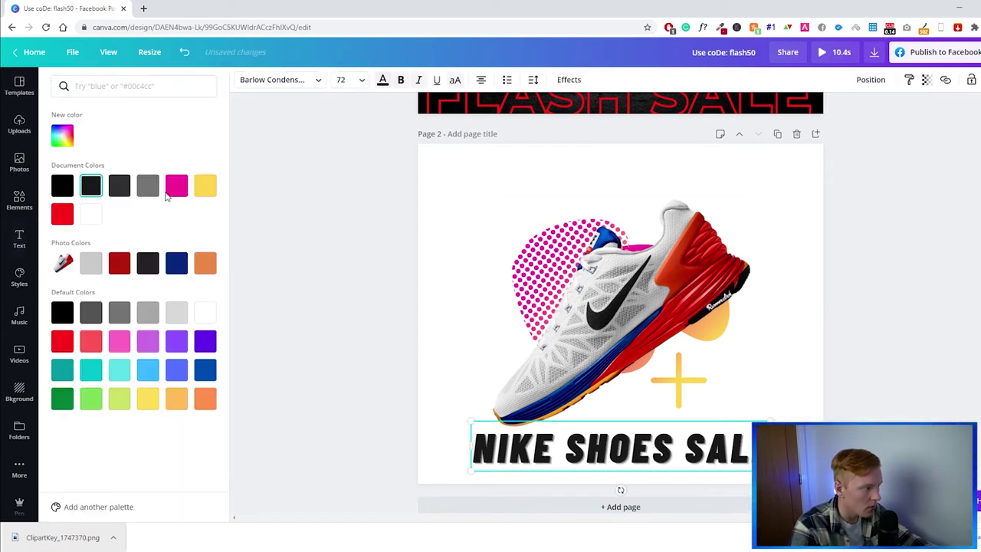
click(64, 186)
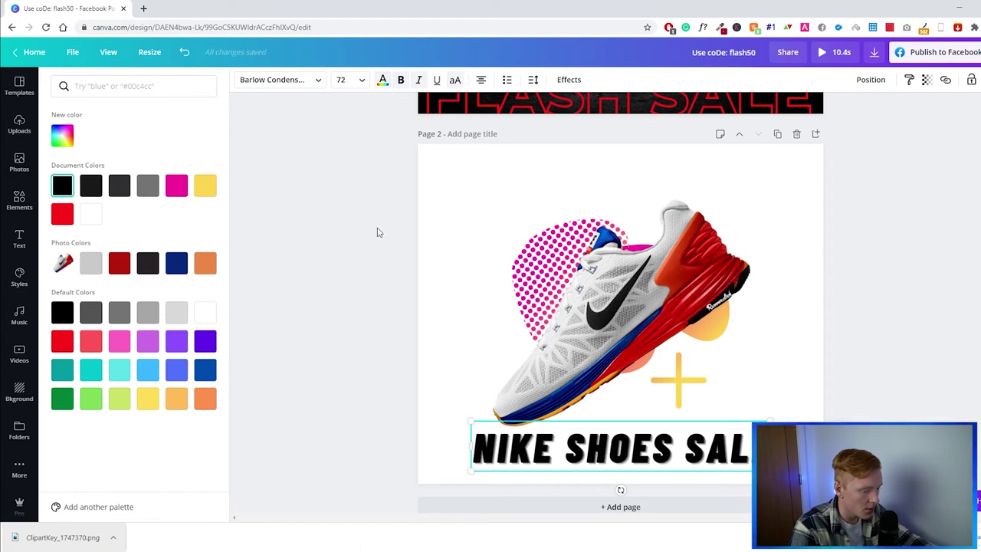
click(370, 232)
click(361, 237)
scroll(397, 288, down, 1)
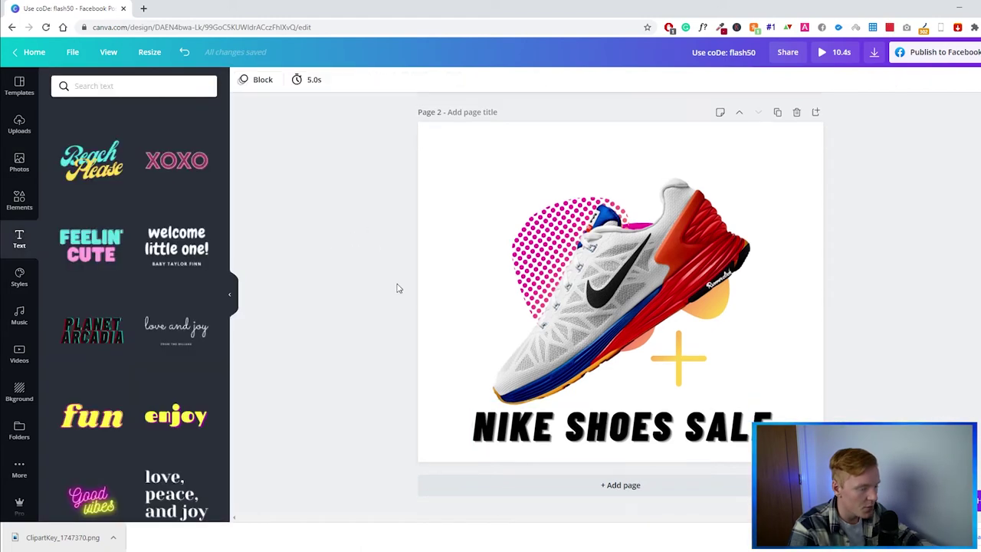
- Return to page 1 and browse the trending font and colour styles, followed by the music tracks
scroll(408, 284, up, 5)
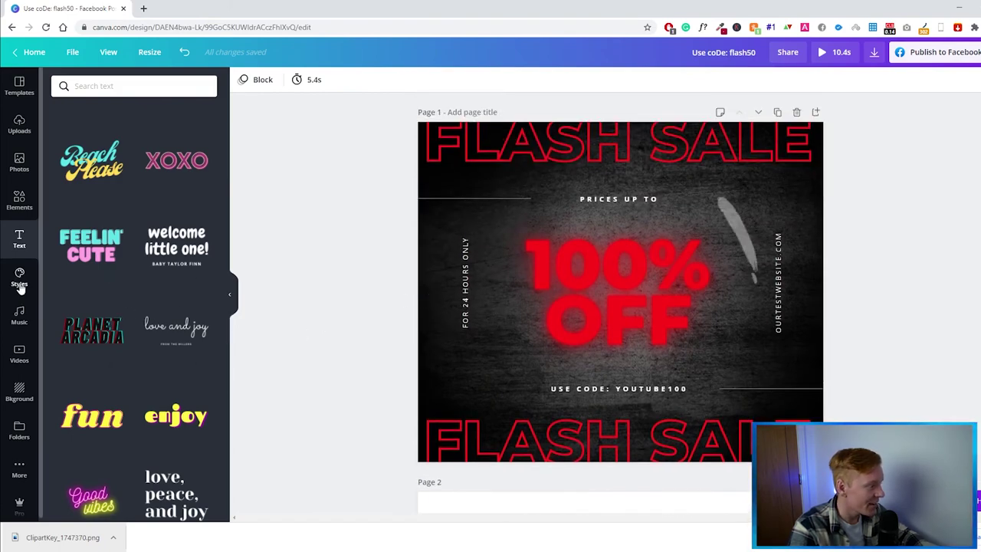
scroll(367, 306, down, 5)
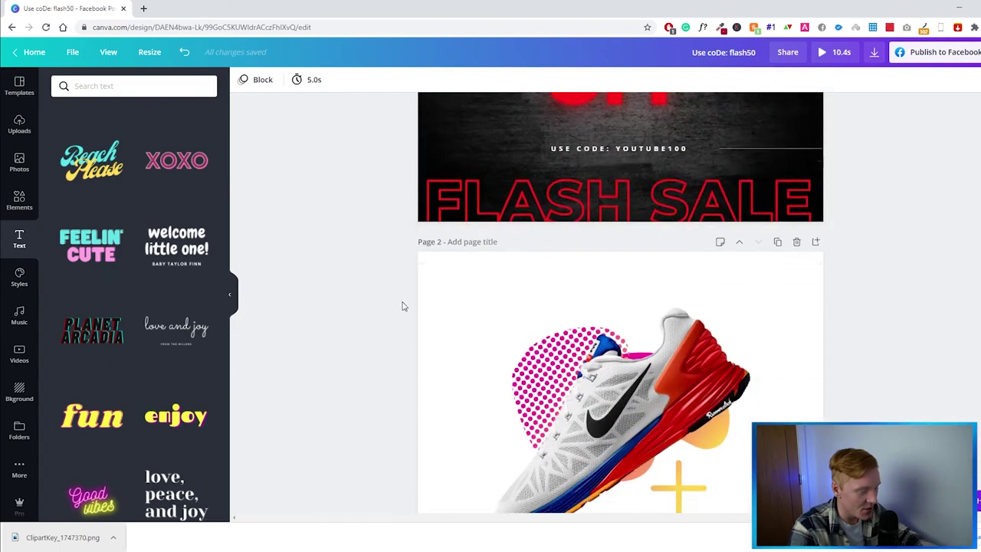
scroll(405, 298, up, 3)
scroll(404, 297, up, 3)
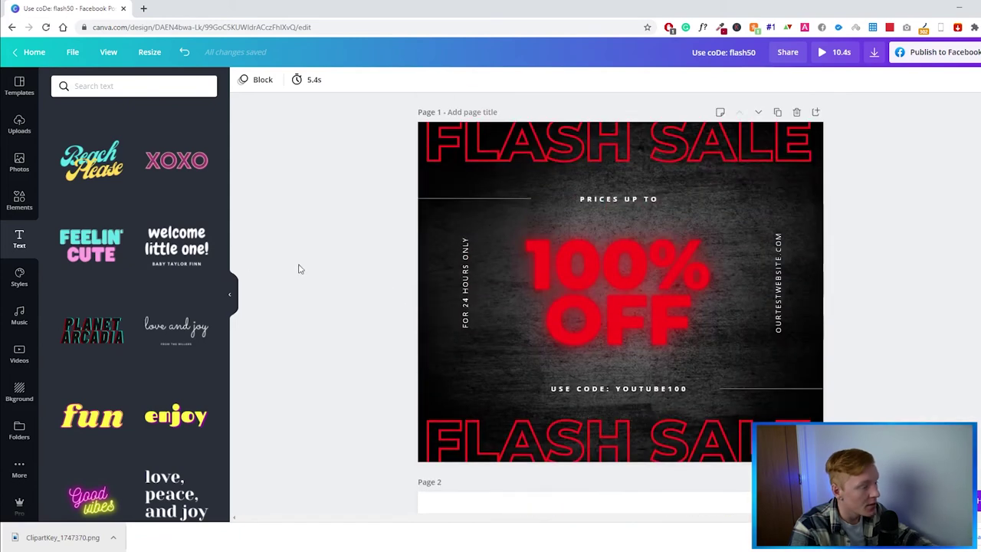
click(19, 276)
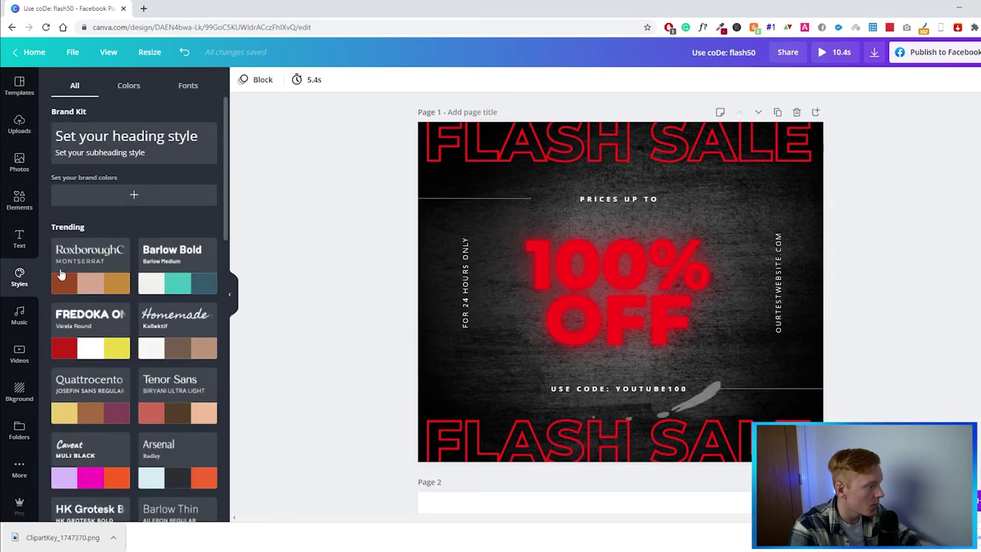
scroll(131, 258, down, 2)
scroll(132, 259, up, 2)
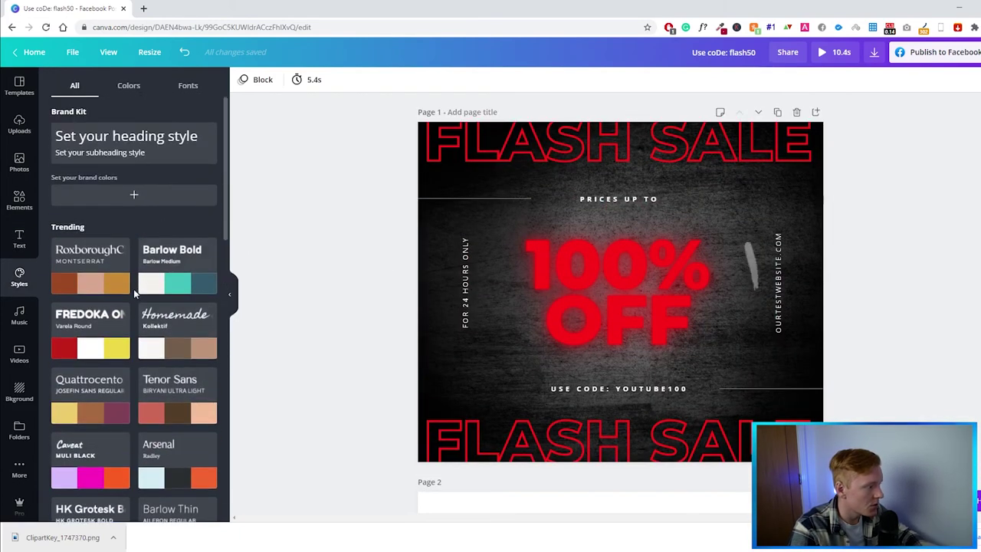
scroll(177, 264, down, 2)
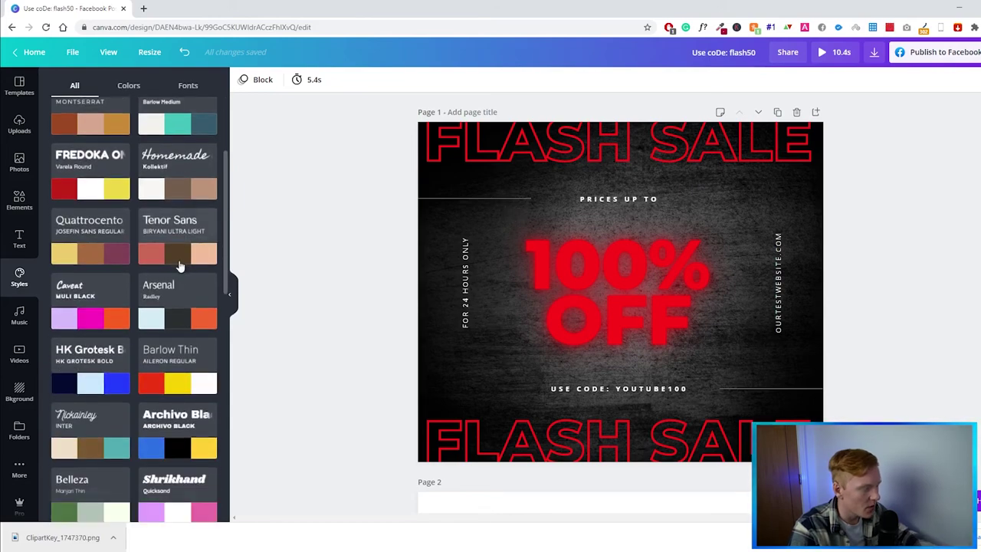
scroll(189, 284, down, 6)
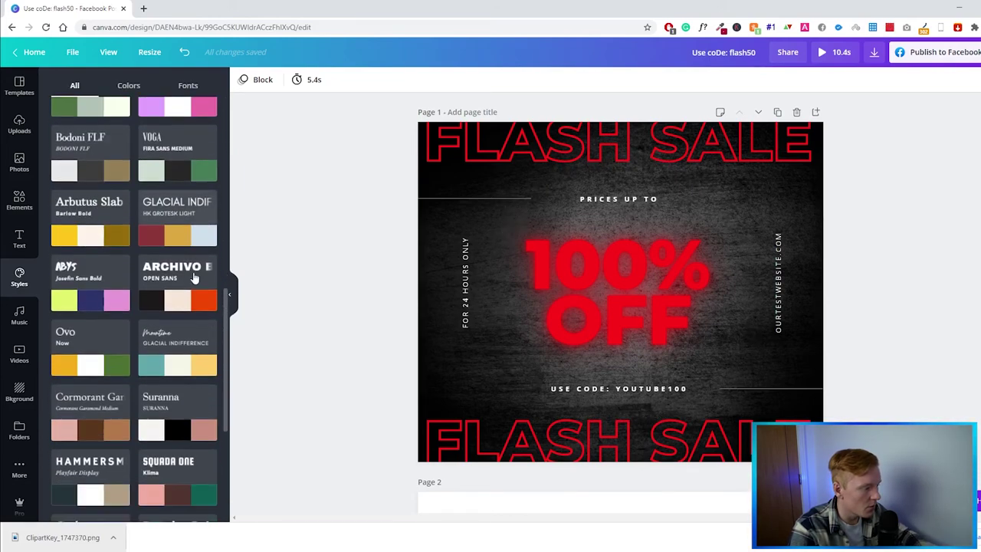
scroll(194, 275, down, 1)
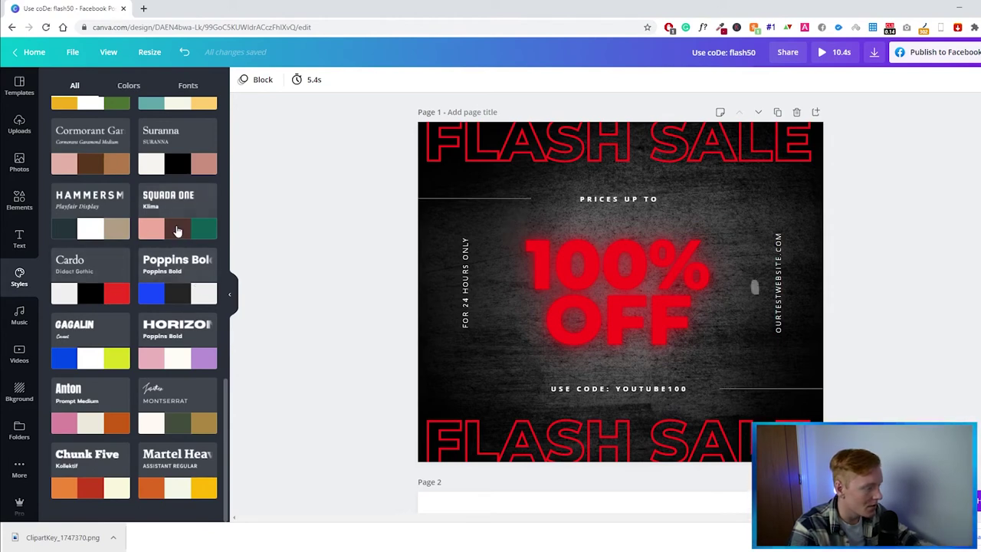
click(34, 324)
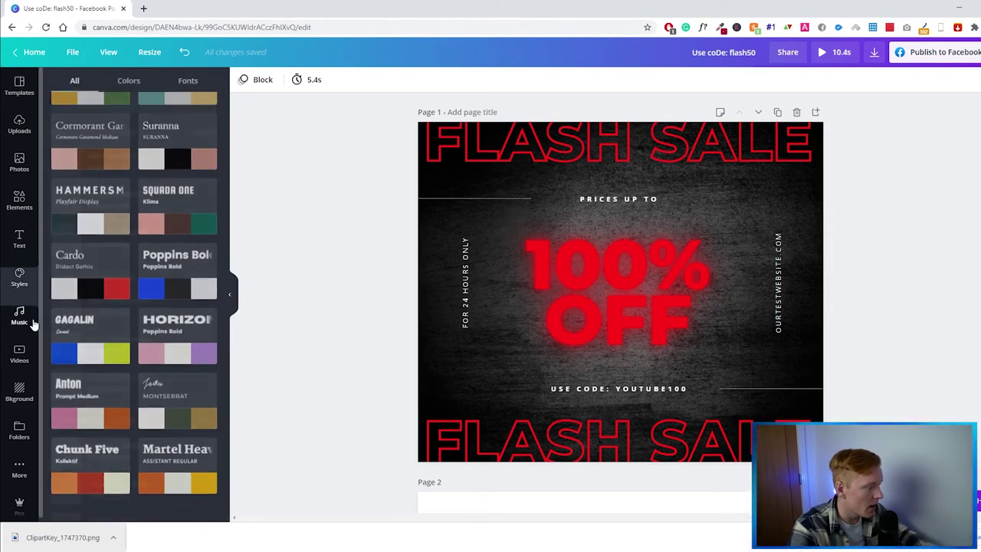
scroll(162, 222, down, 1)
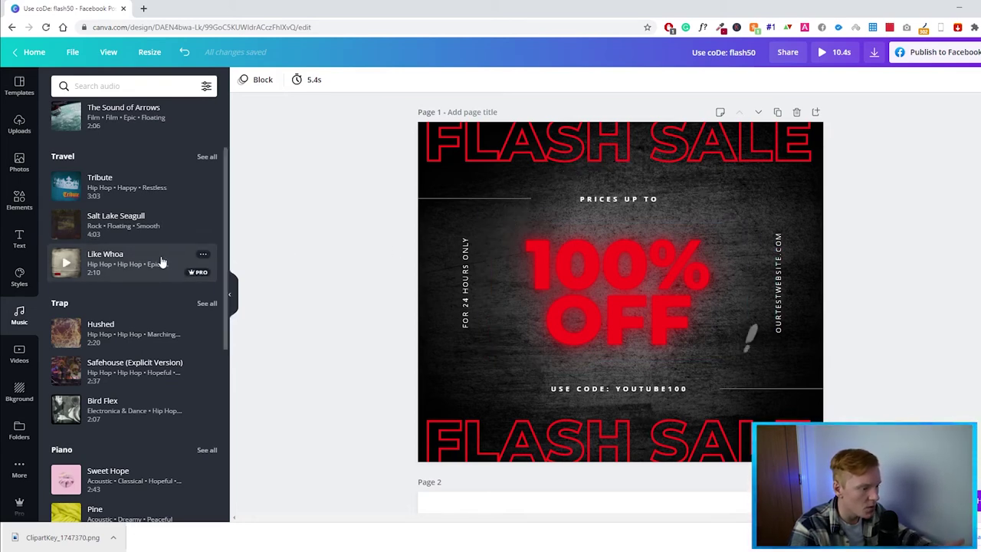
- Try the 15-second aerial bridge video over the middle of page 1, move it upward, and delete it
click(17, 354)
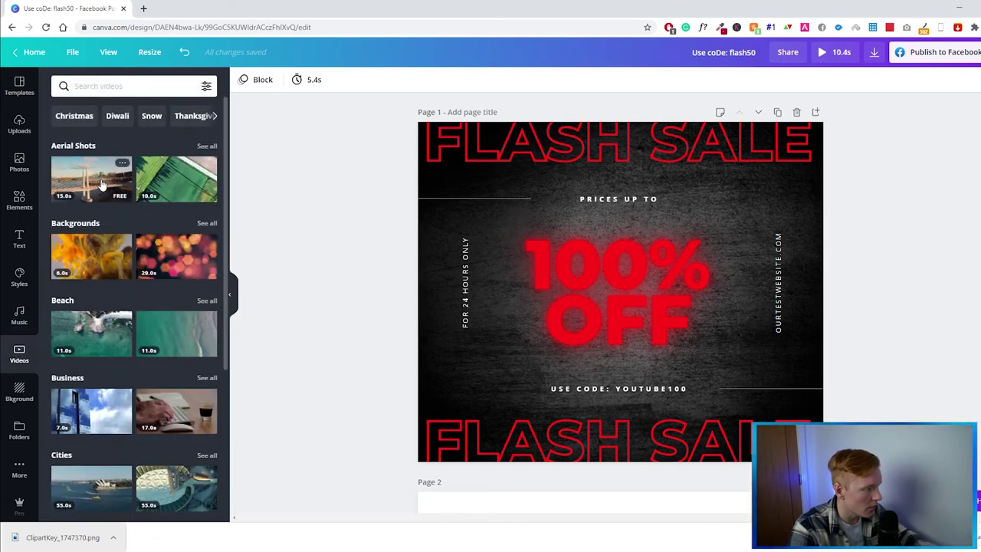
click(102, 184)
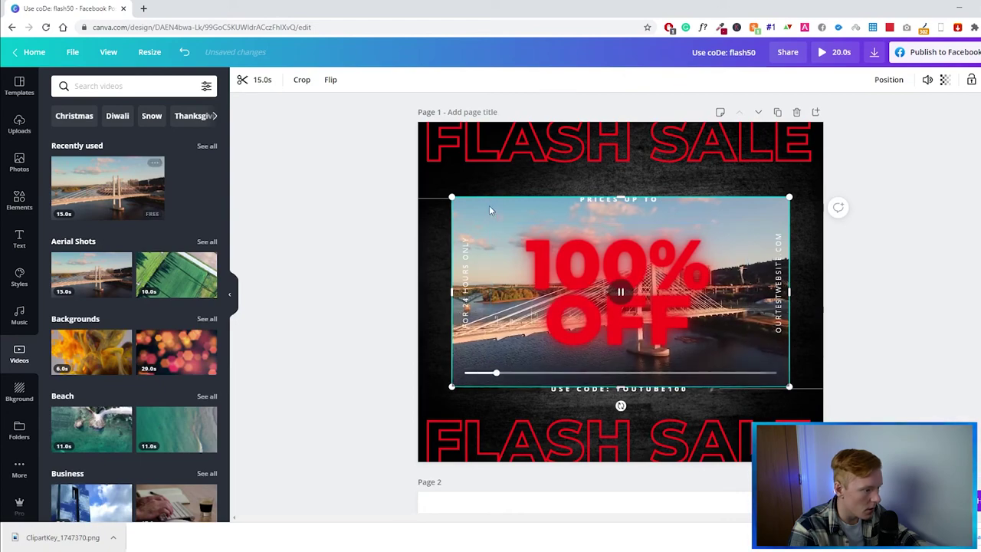
drag(489, 205, 485, 161)
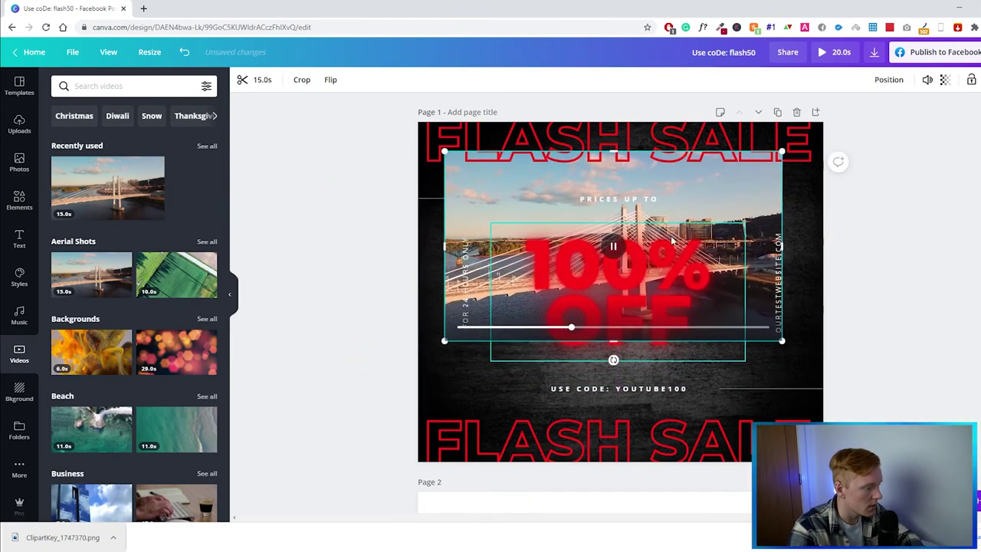
key(Delete)
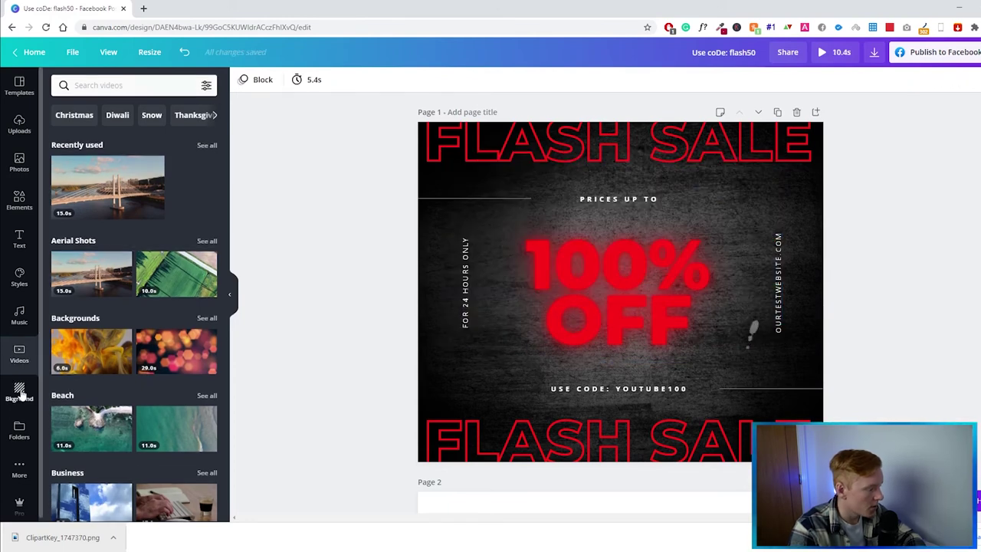
- Browse the background library's categories, including gradients, abstract, textures, flowers and nature, and undo the last change
click(20, 392)
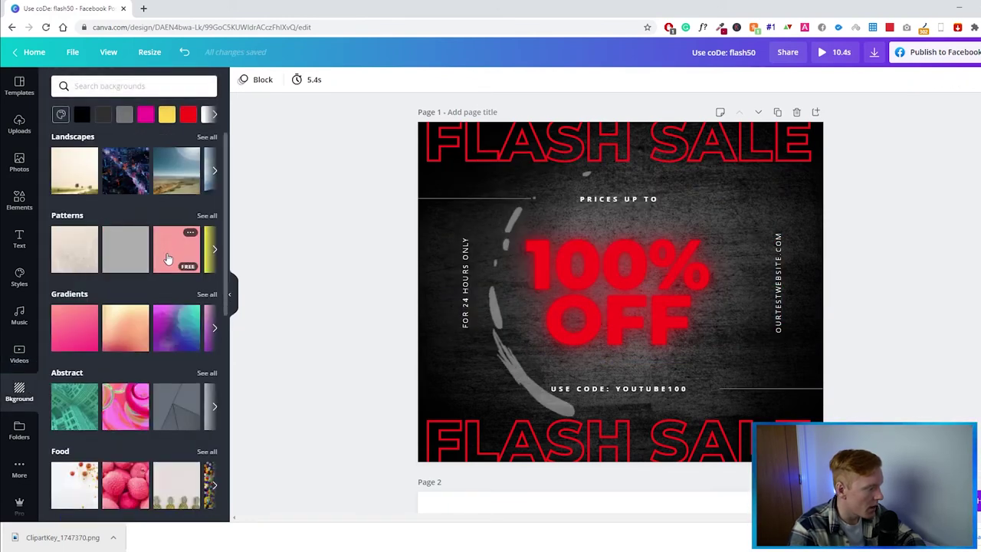
scroll(177, 244, down, 2)
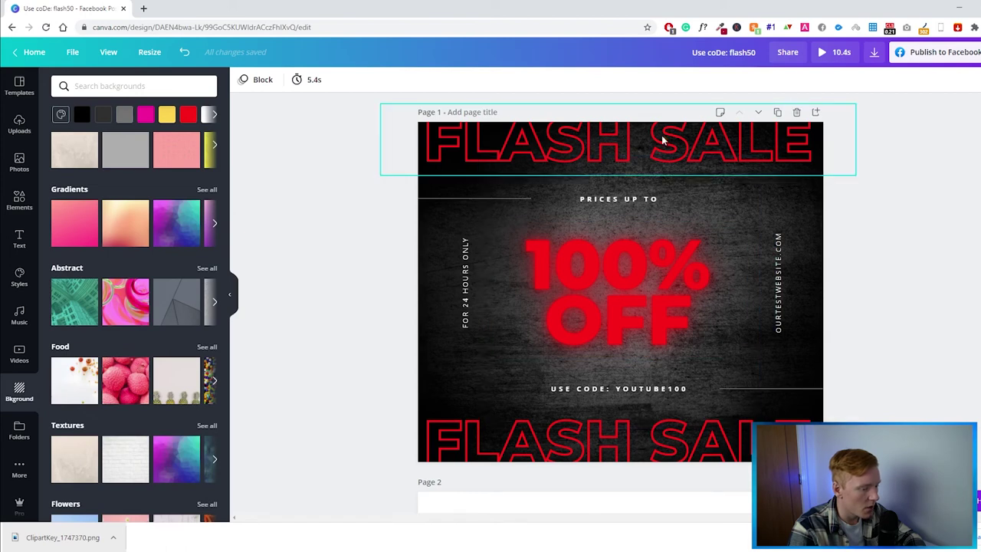
scroll(125, 229, up, 2)
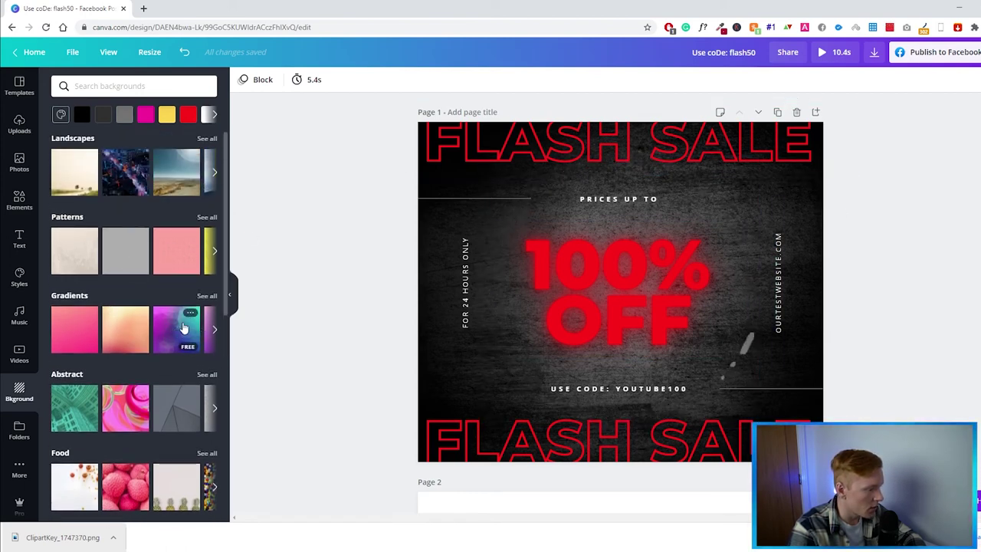
scroll(138, 253, down, 4)
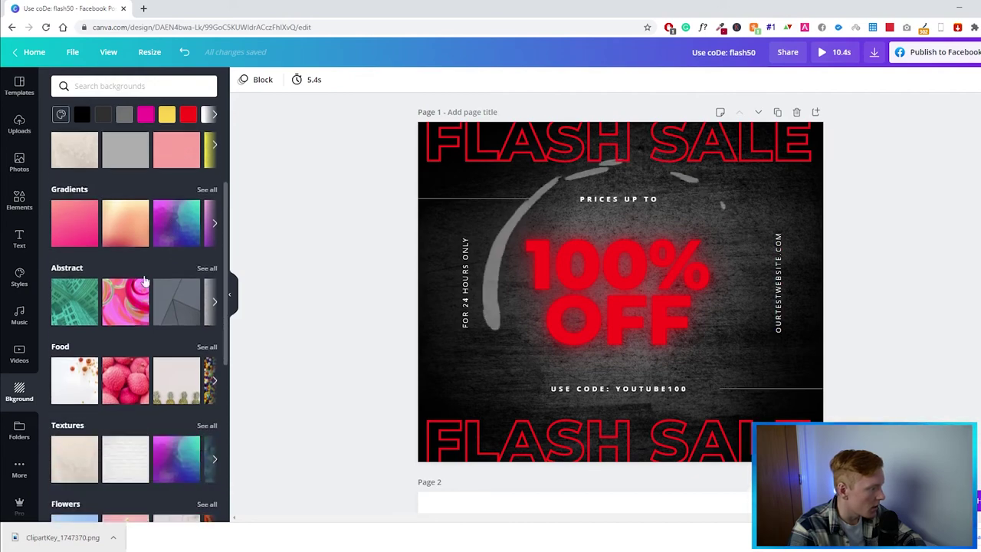
scroll(138, 274, down, 6)
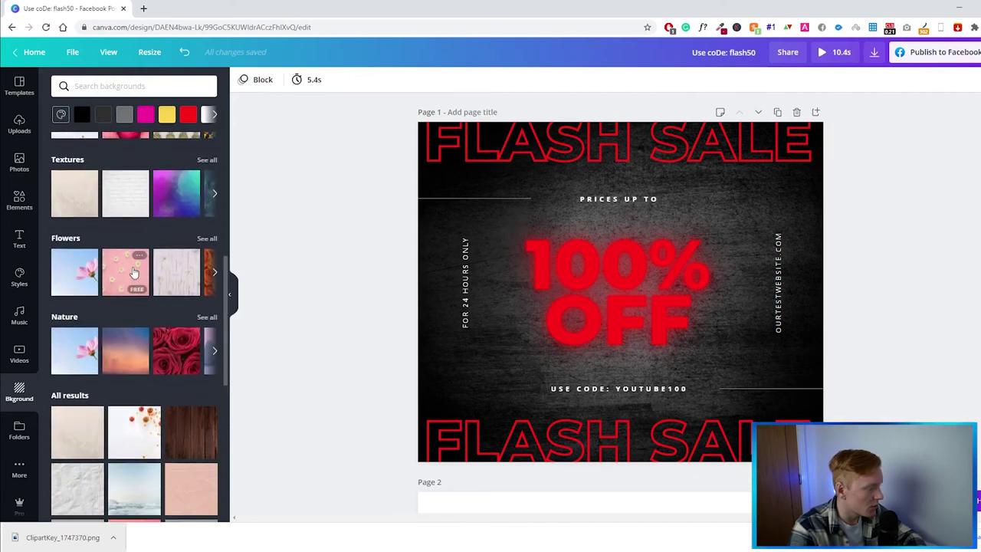
scroll(138, 276, up, 1)
scroll(142, 278, down, 3)
scroll(142, 230, up, 10)
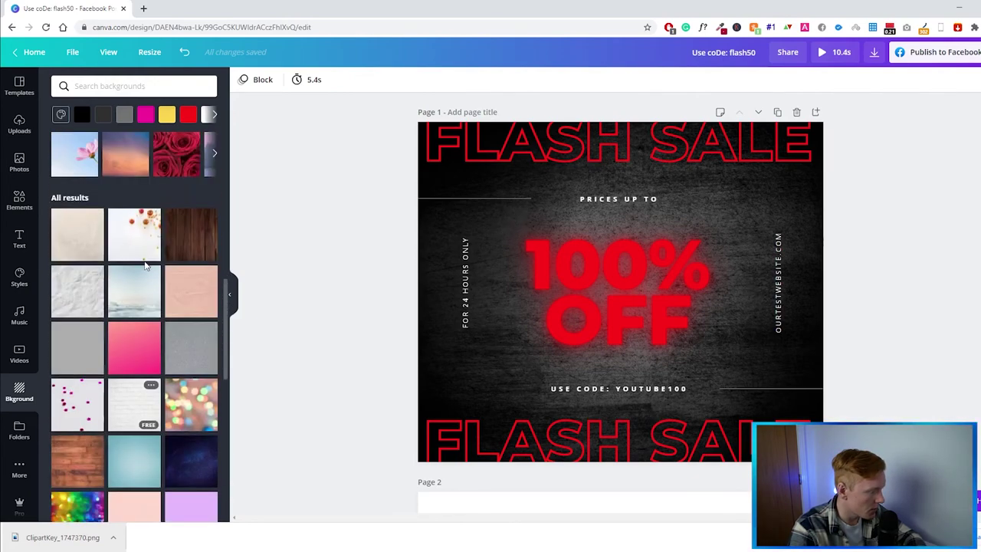
key(ctrl+z)
scroll(153, 230, down, 13)
scroll(166, 242, up, 8)
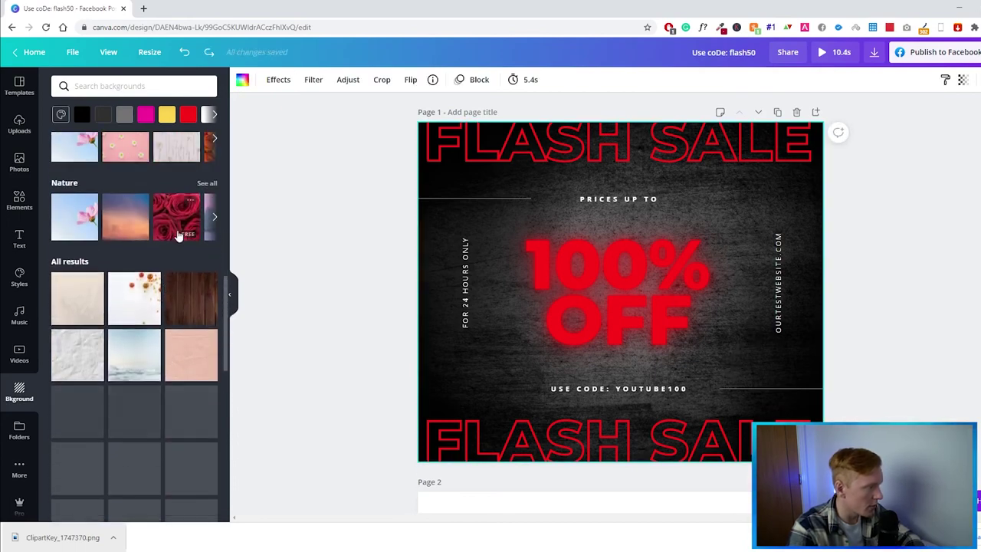
scroll(122, 298, up, 4)
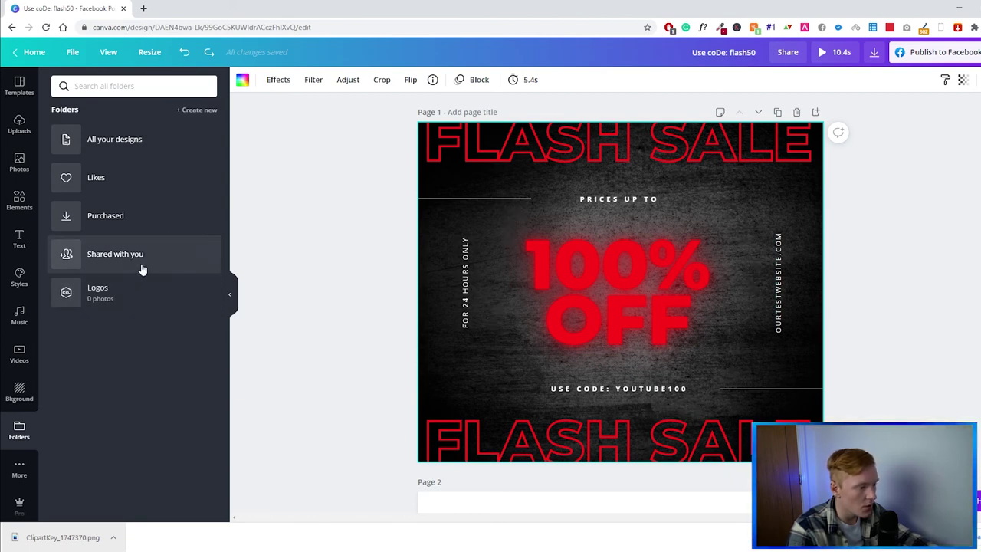
- Browse the additional Canva apps and integrations, from Charts, Pexels and Pixabay through to the suggested apps such as Brandfetch
click(13, 468)
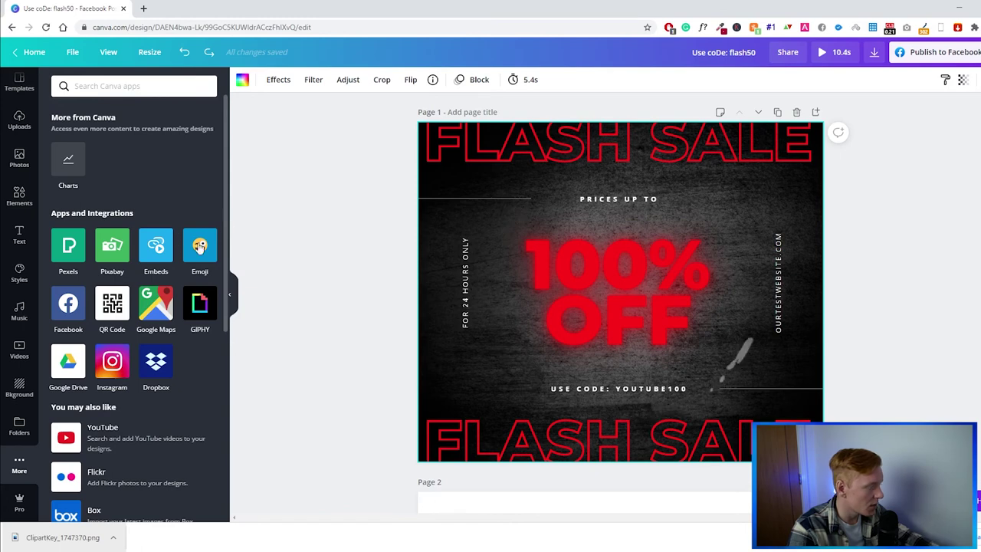
scroll(184, 241, down, 2)
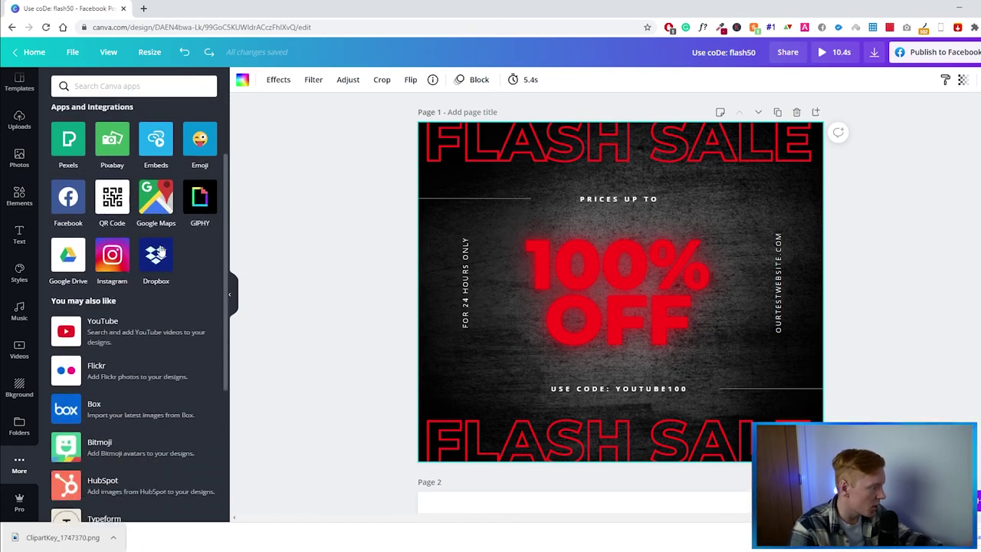
scroll(146, 276, down, 1)
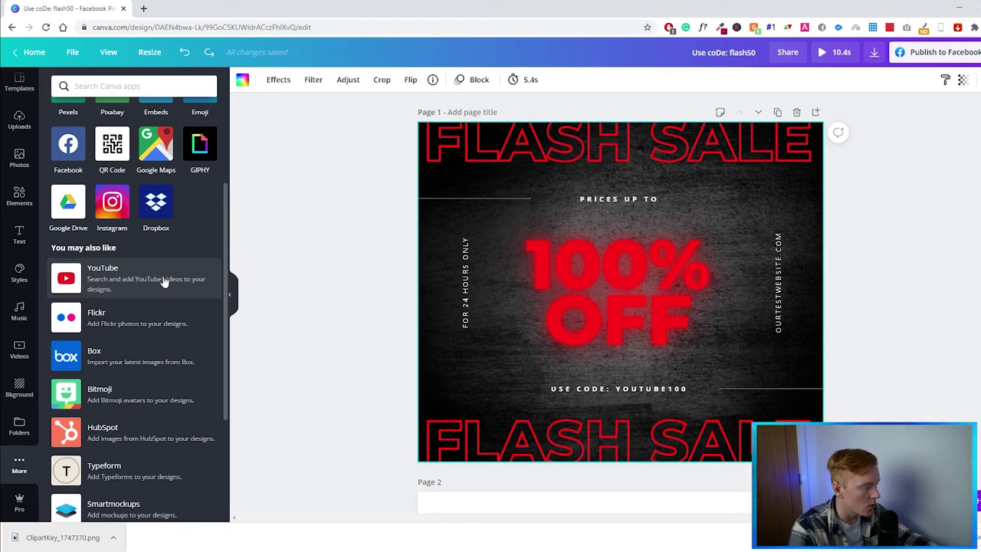
scroll(164, 283, down, 2)
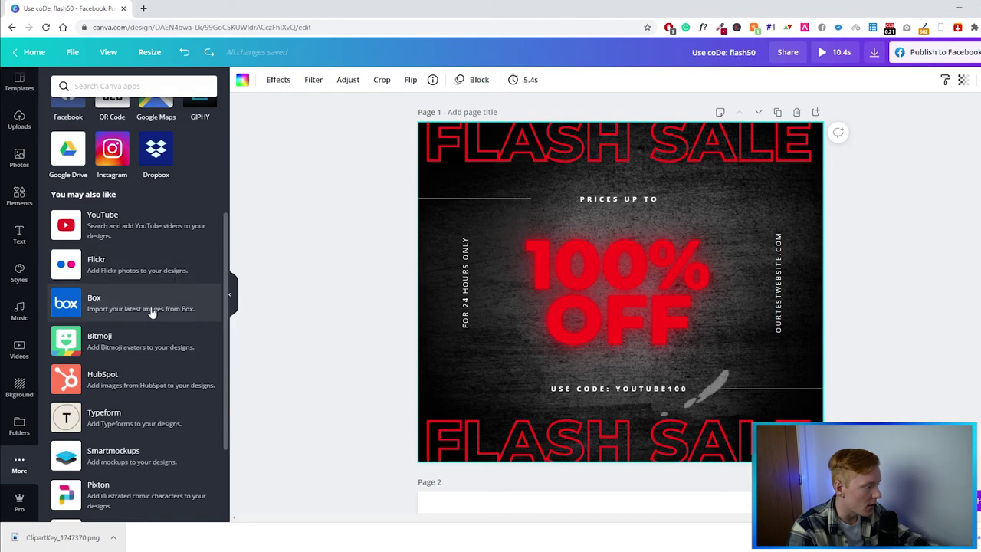
scroll(157, 306, down, 3)
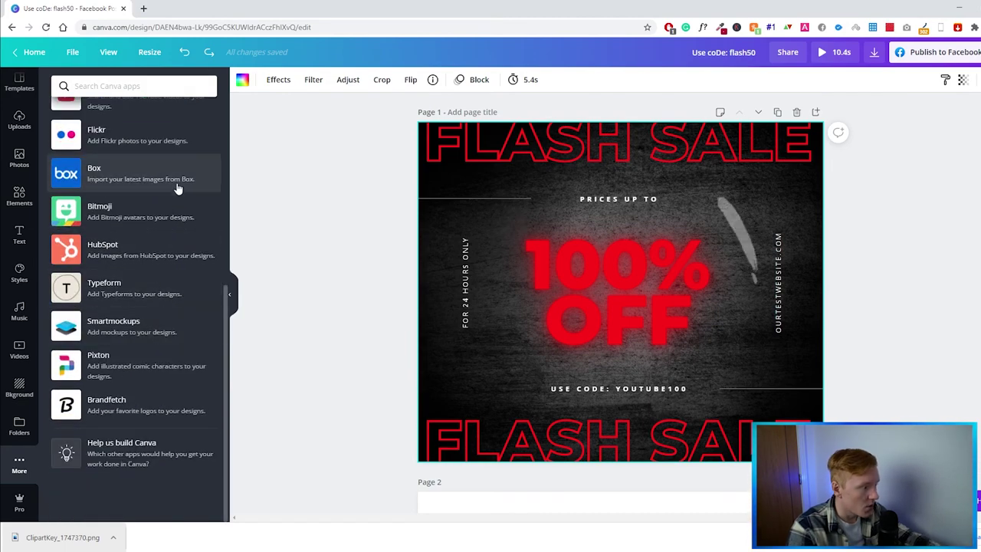
scroll(161, 184, up, 6)
scroll(174, 218, up, 2)
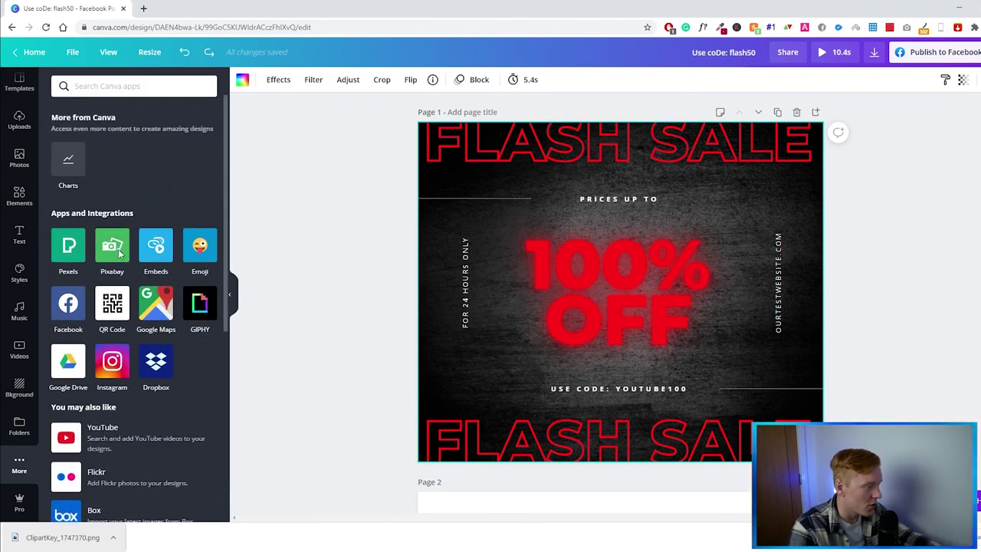
- Try the green Work from Home template and the purple Newsroom quote template on page 1
click(19, 83)
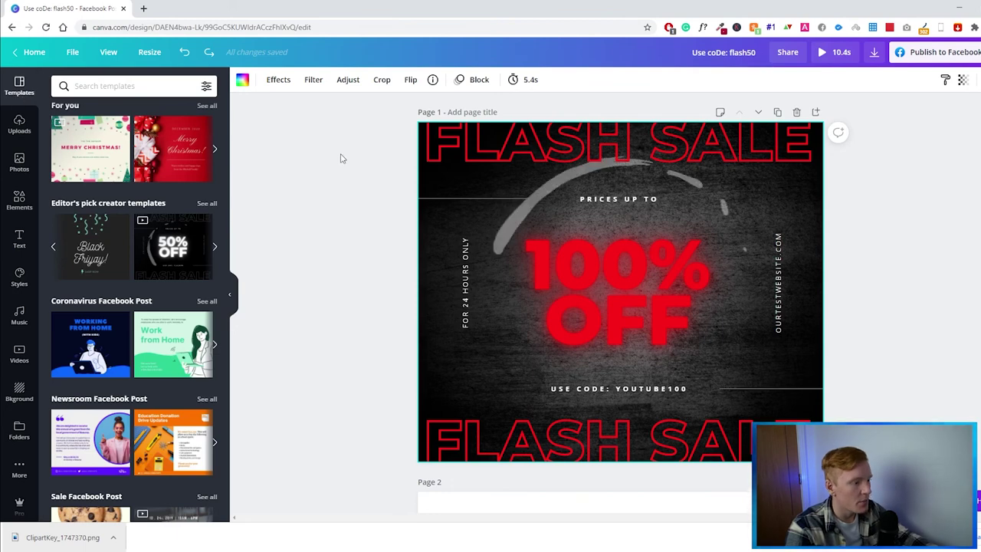
click(176, 351)
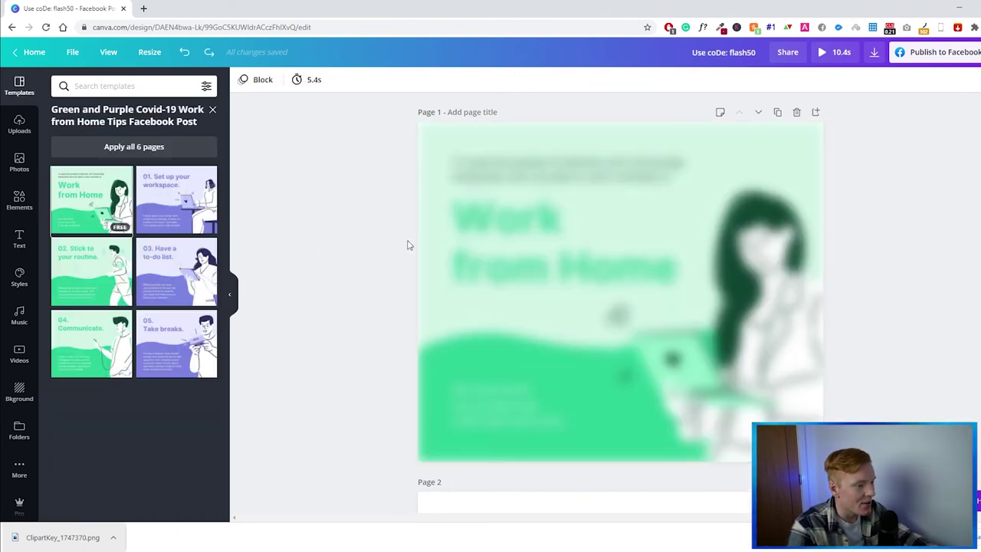
click(213, 111)
scroll(154, 261, down, 3)
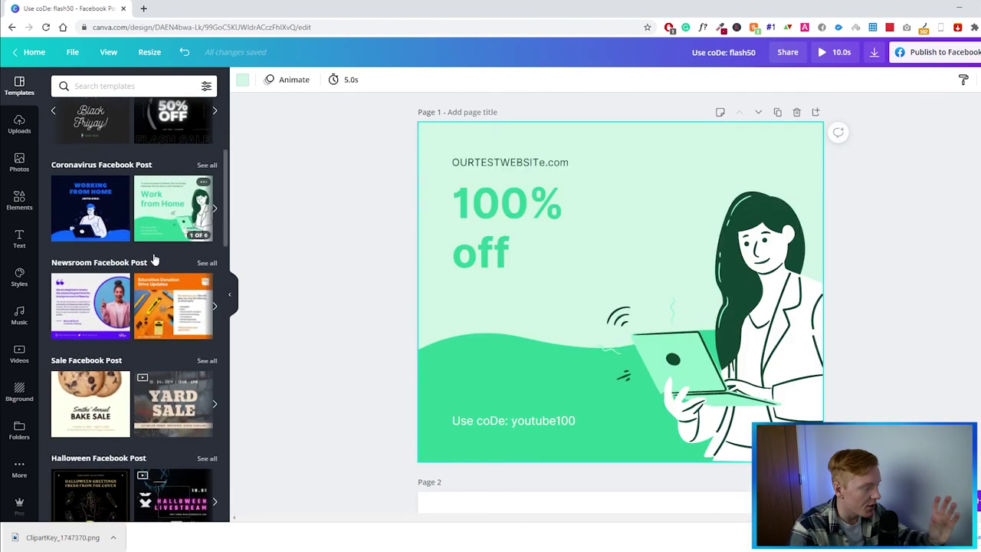
scroll(153, 261, down, 1)
click(88, 266)
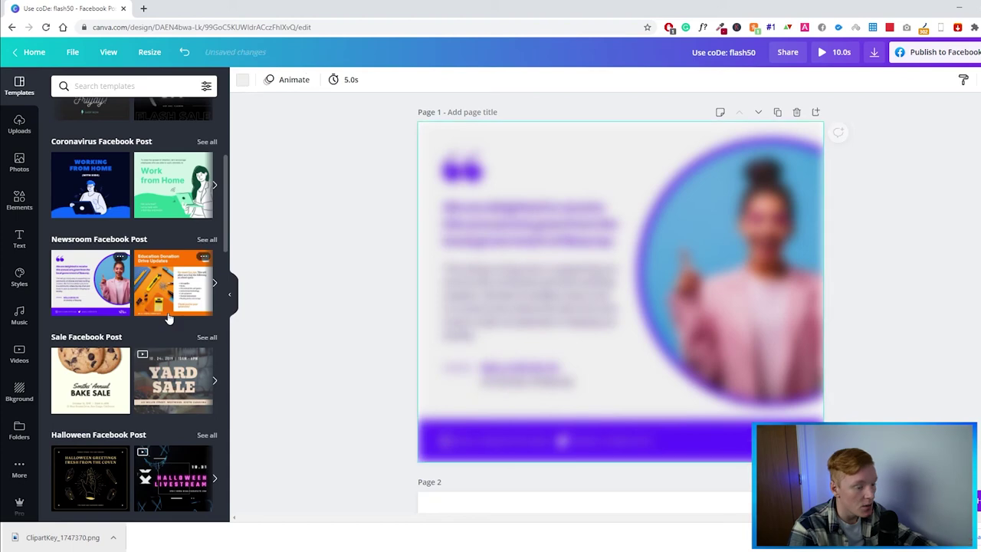
scroll(168, 318, up, 2)
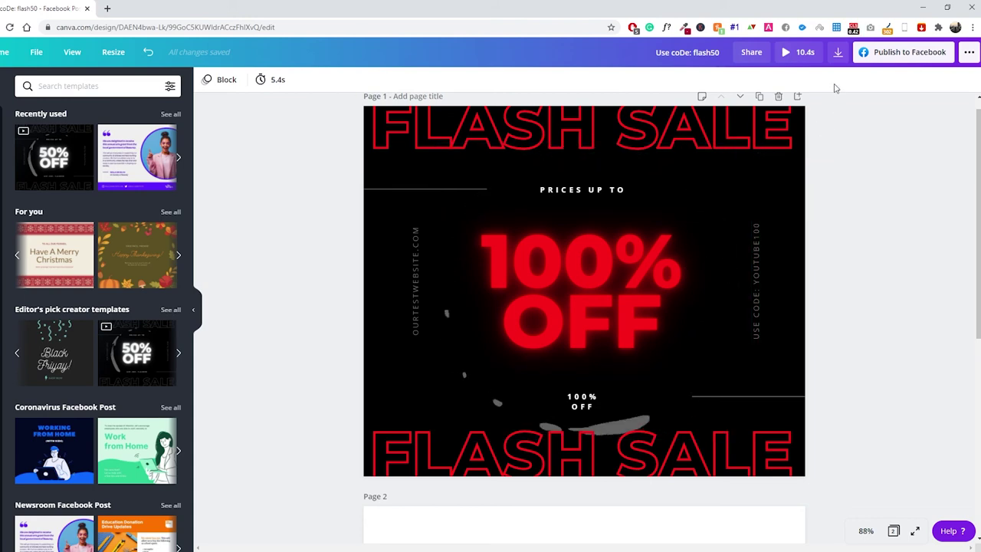
- Review the download file types, from PNG and JPG to GIF, and choose MP4 Video
click(837, 52)
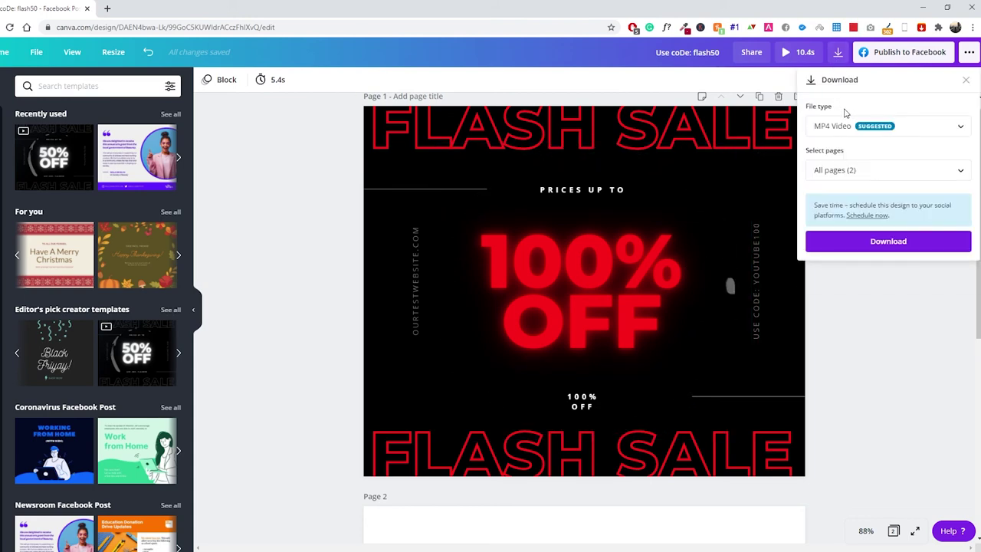
click(838, 53)
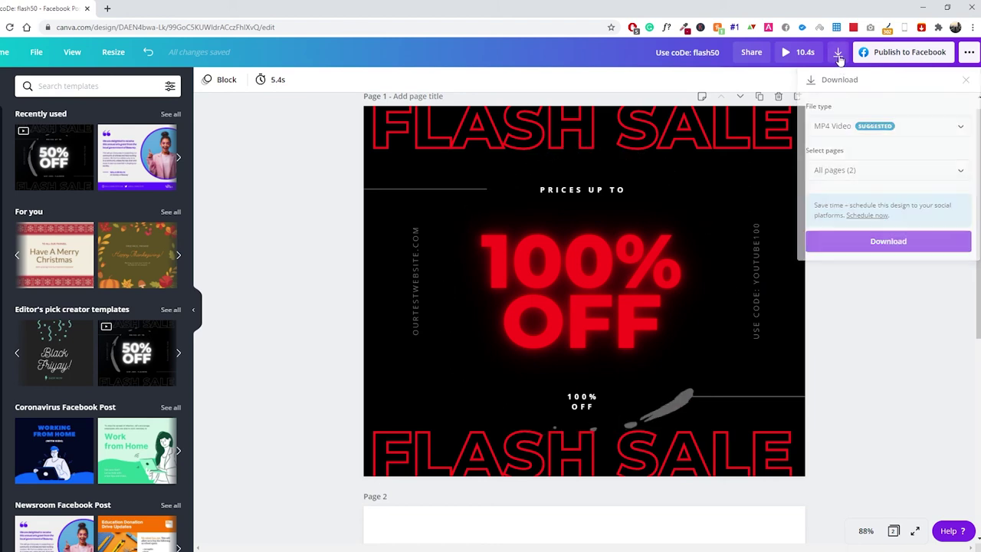
click(843, 130)
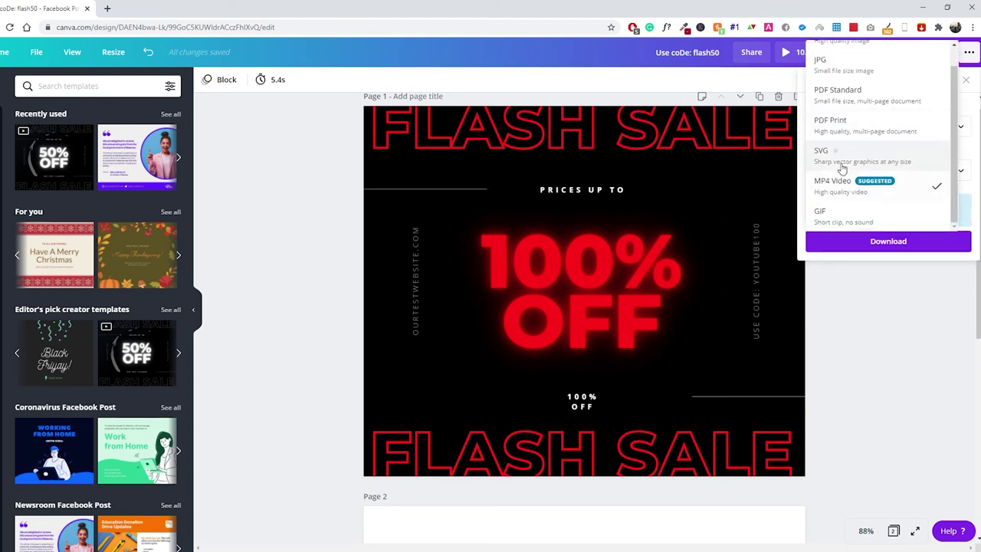
scroll(862, 129, up, 1)
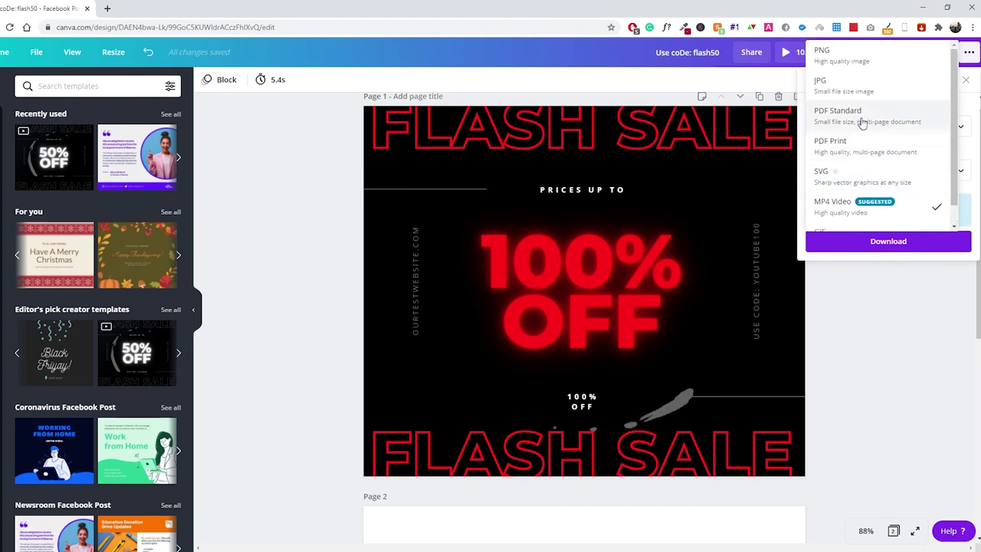
scroll(842, 130, down, 1)
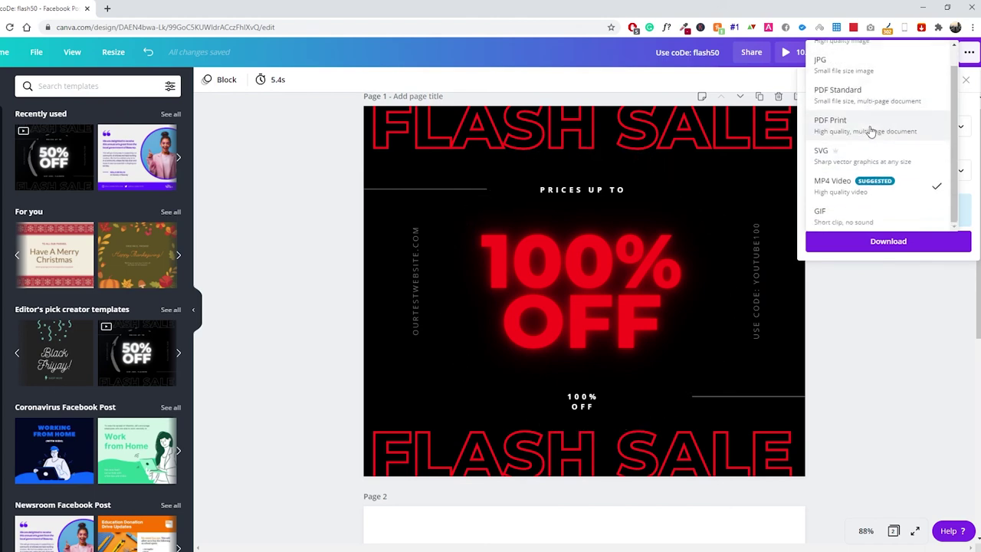
click(839, 188)
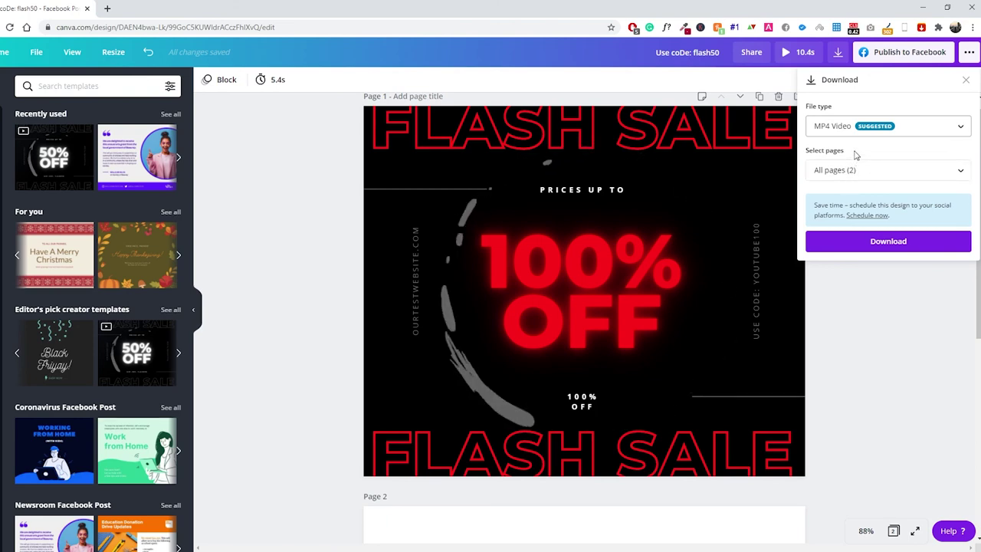
click(847, 127)
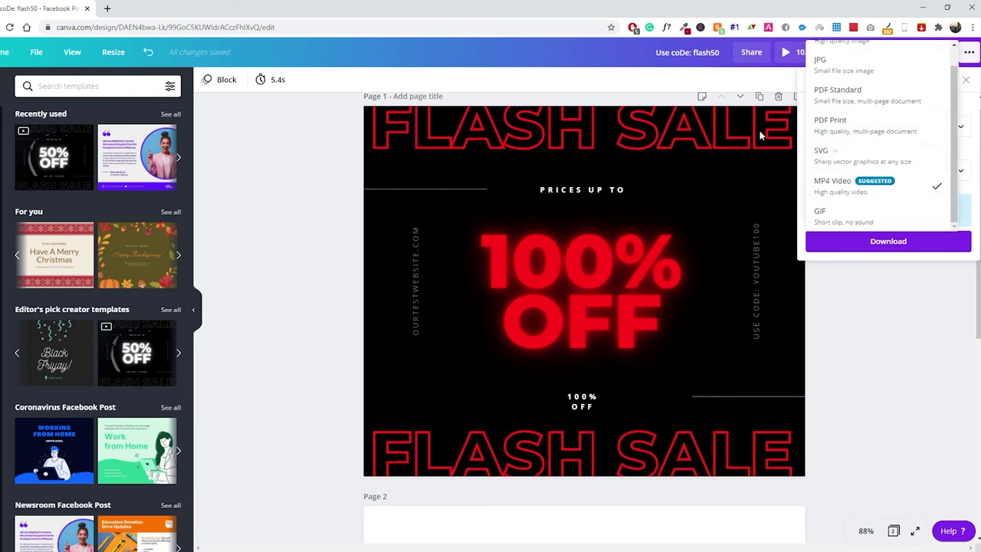
scroll(881, 130, up, 1)
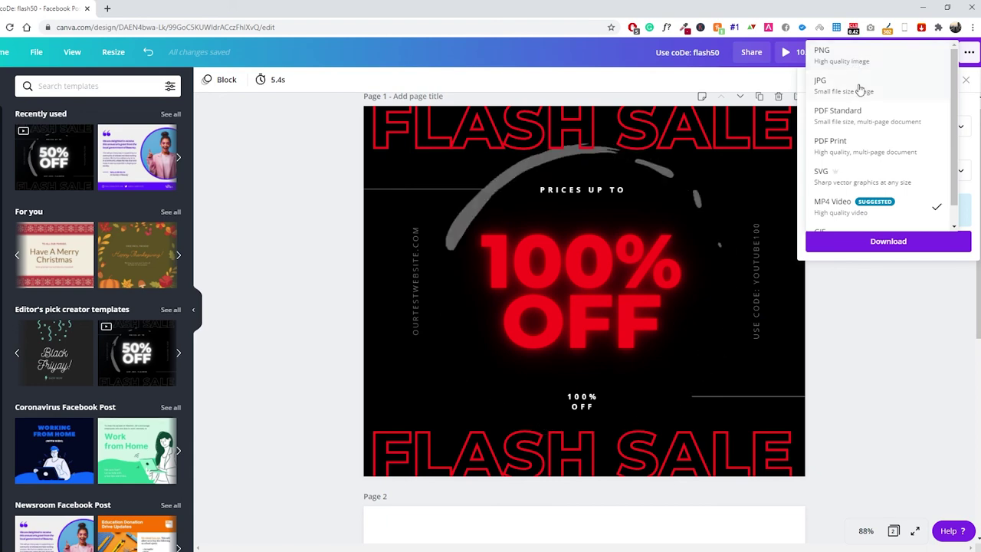
click(843, 206)
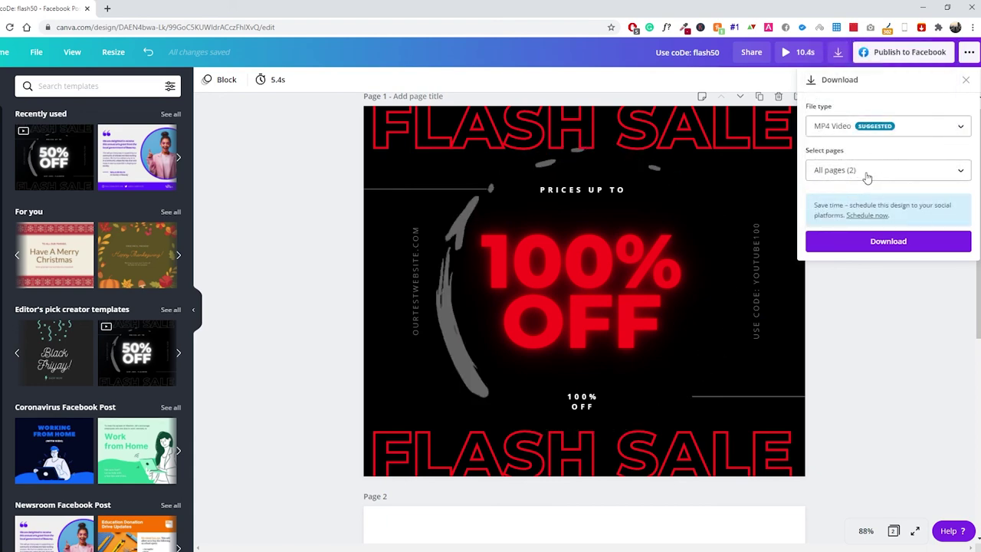
- Restrict the MP4 export to page 1 and download the design
click(868, 174)
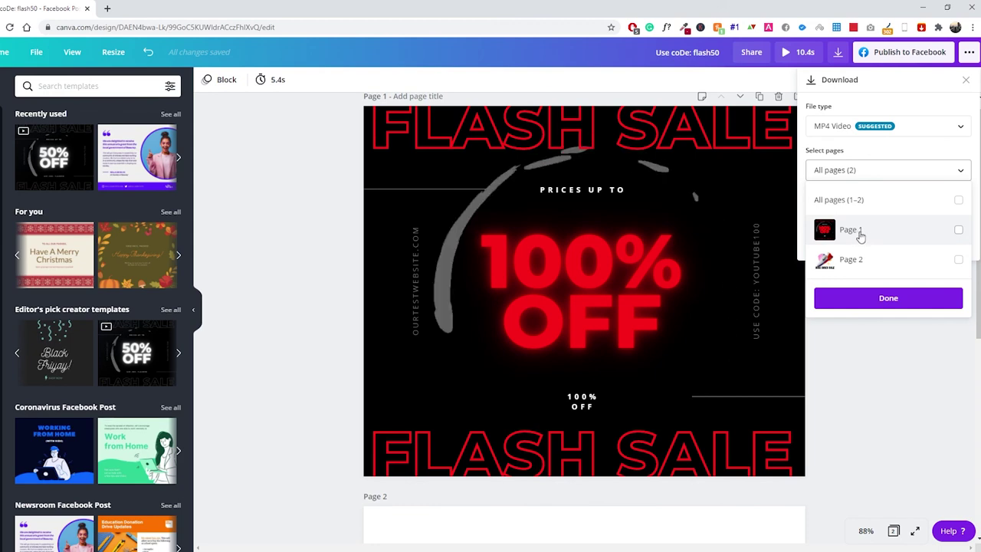
click(958, 231)
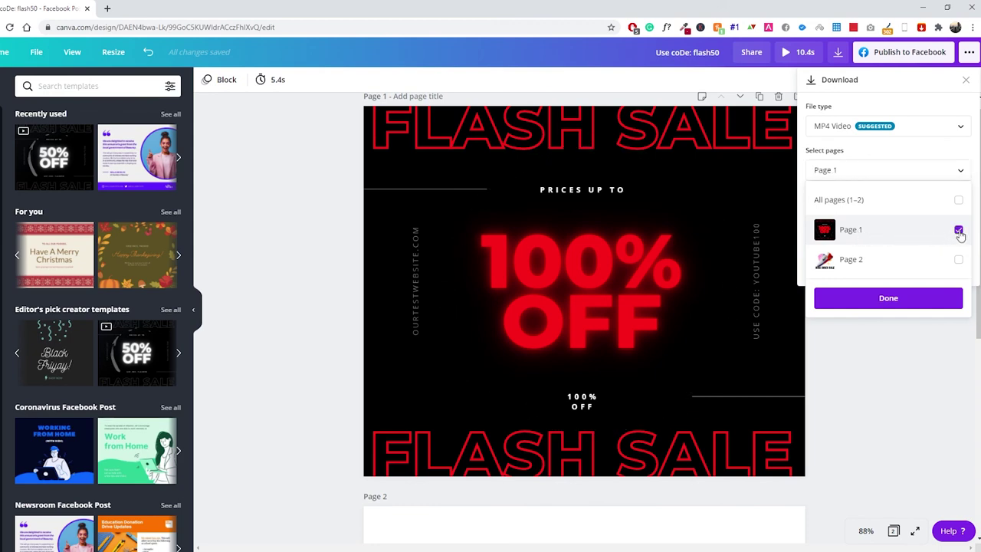
click(873, 176)
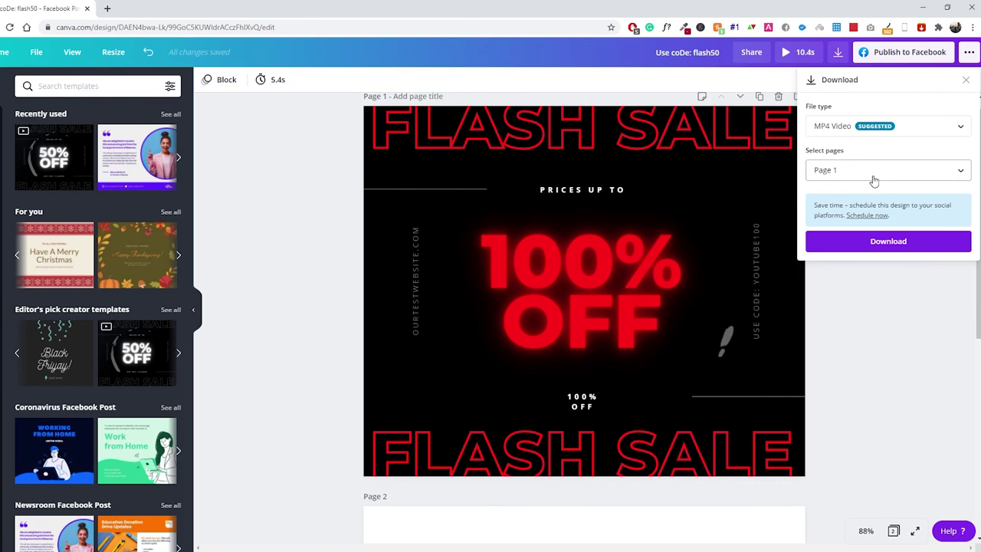
click(873, 242)
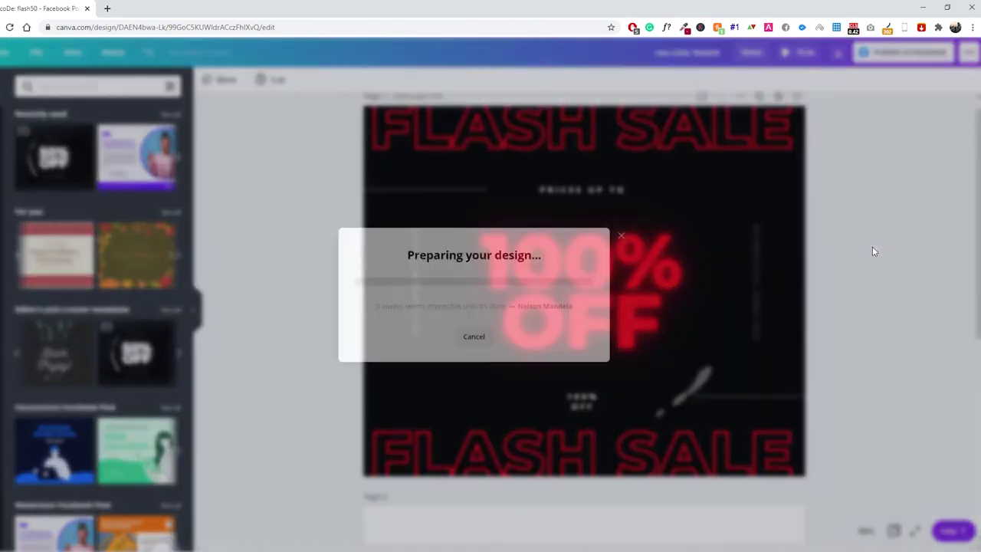